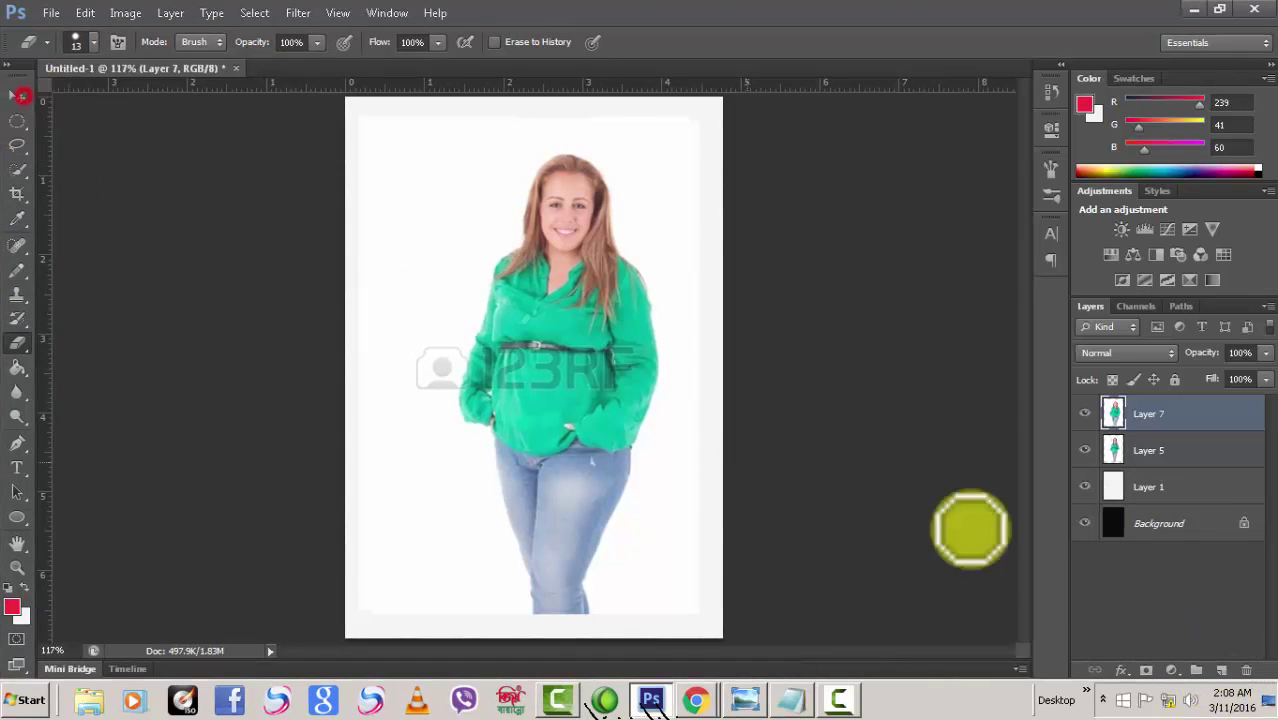
- Add a new layer and pencil red brackets on both sides of the woman's head
left_click(1221, 670)
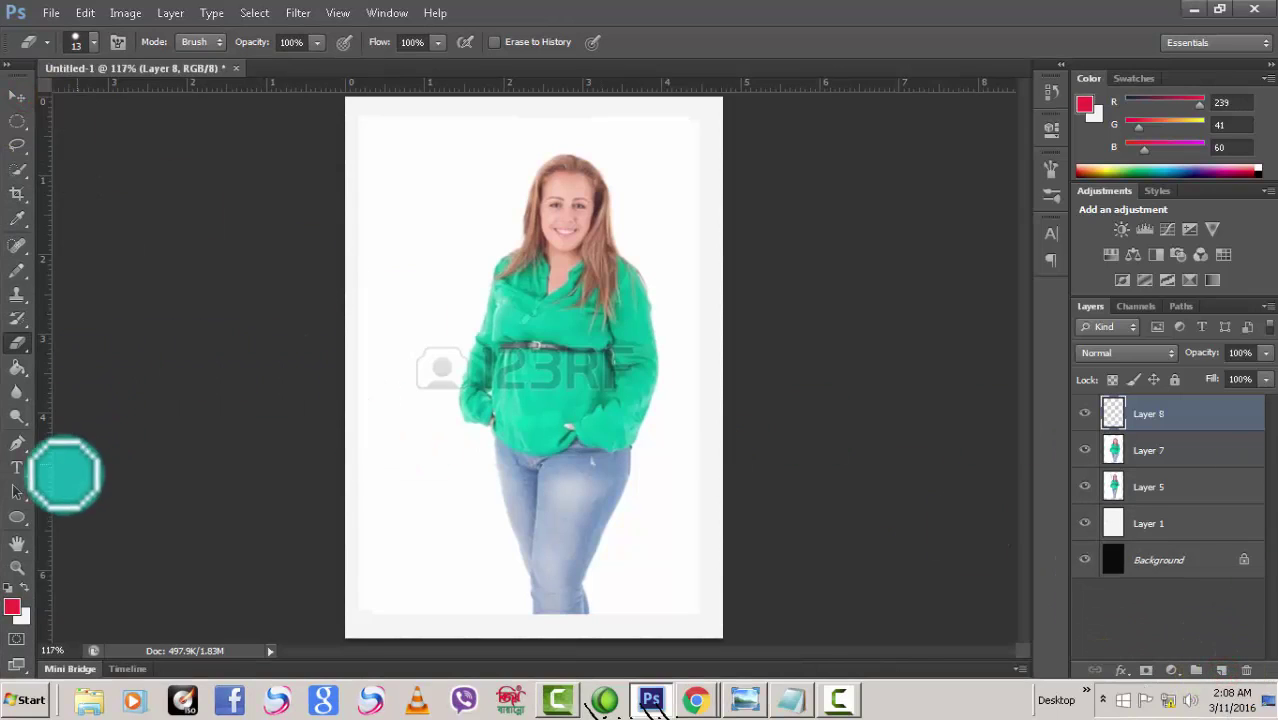
left_click(17, 270)
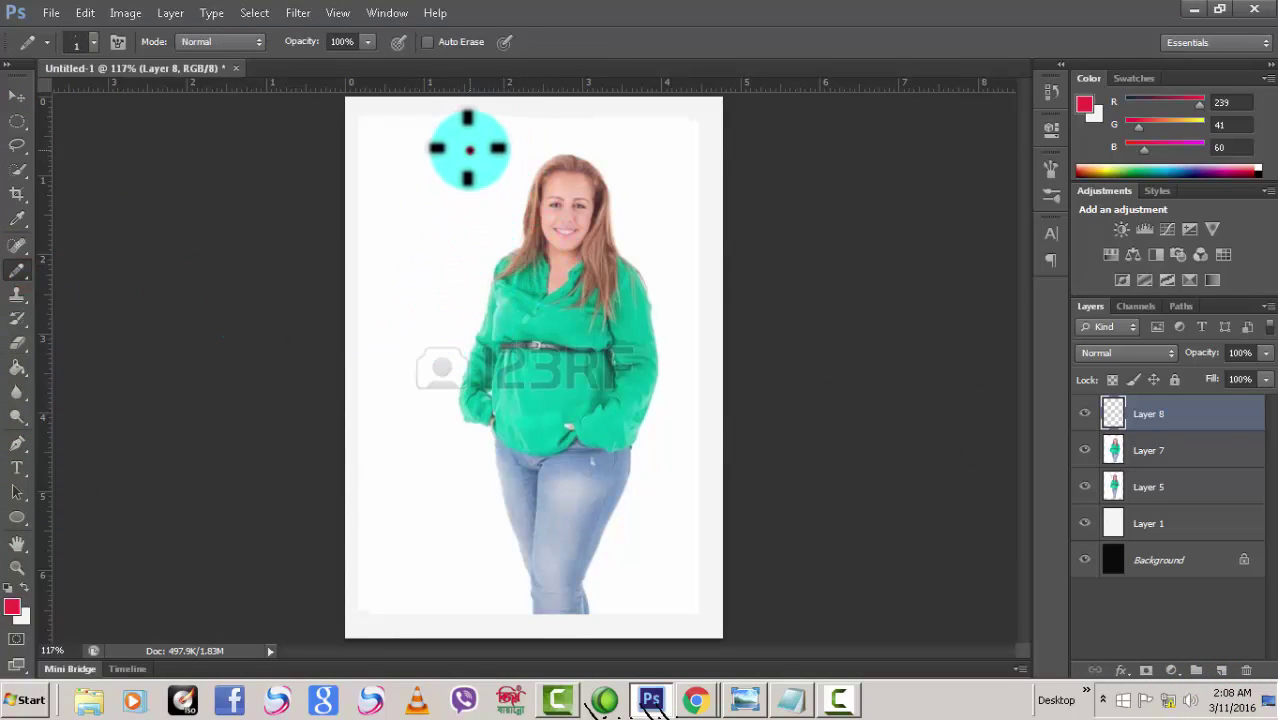
left_click_drag(469, 150, 479, 268)
mouse_move(634, 150)
left_mouse_down()
mouse_move(660, 238)
mouse_move(652, 268)
left_mouse_up()
left_click_drag(468, 147, 515, 141)
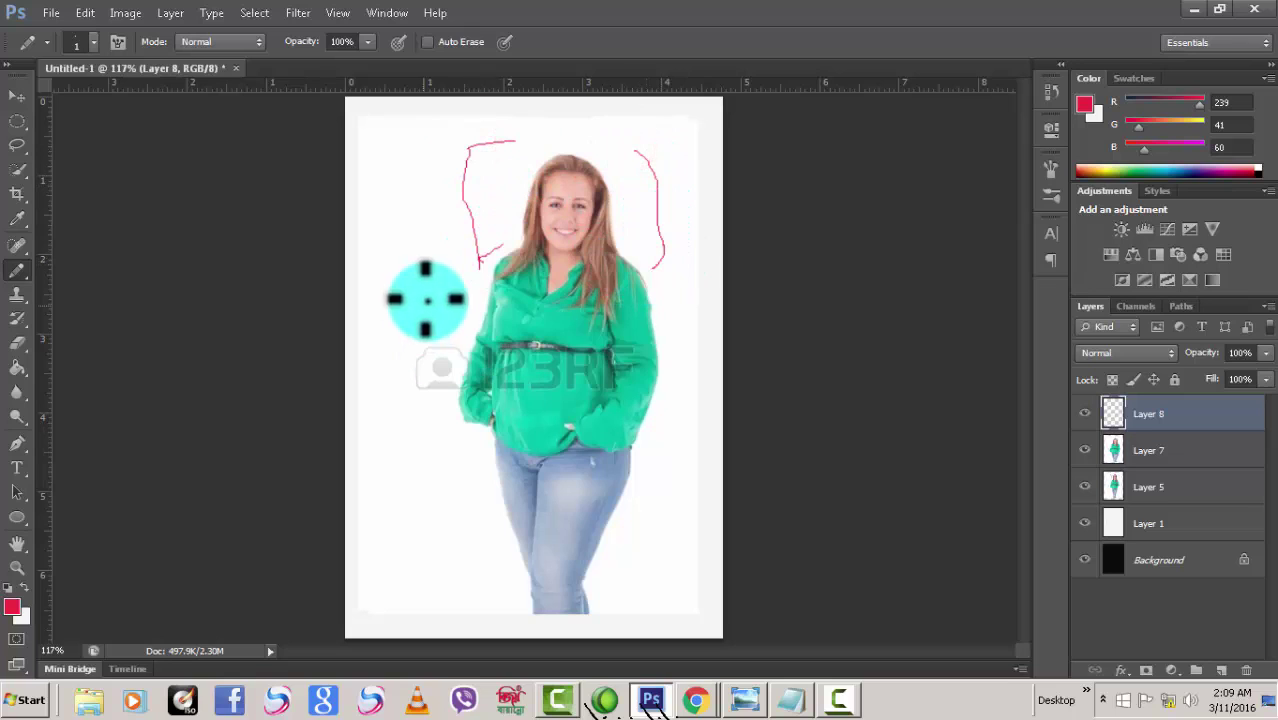
- Pencil red brackets on both sides of the woman's torso and legs
mouse_move(486, 279)
left_mouse_down()
mouse_move(440, 282)
mouse_move(428, 458)
left_mouse_up()
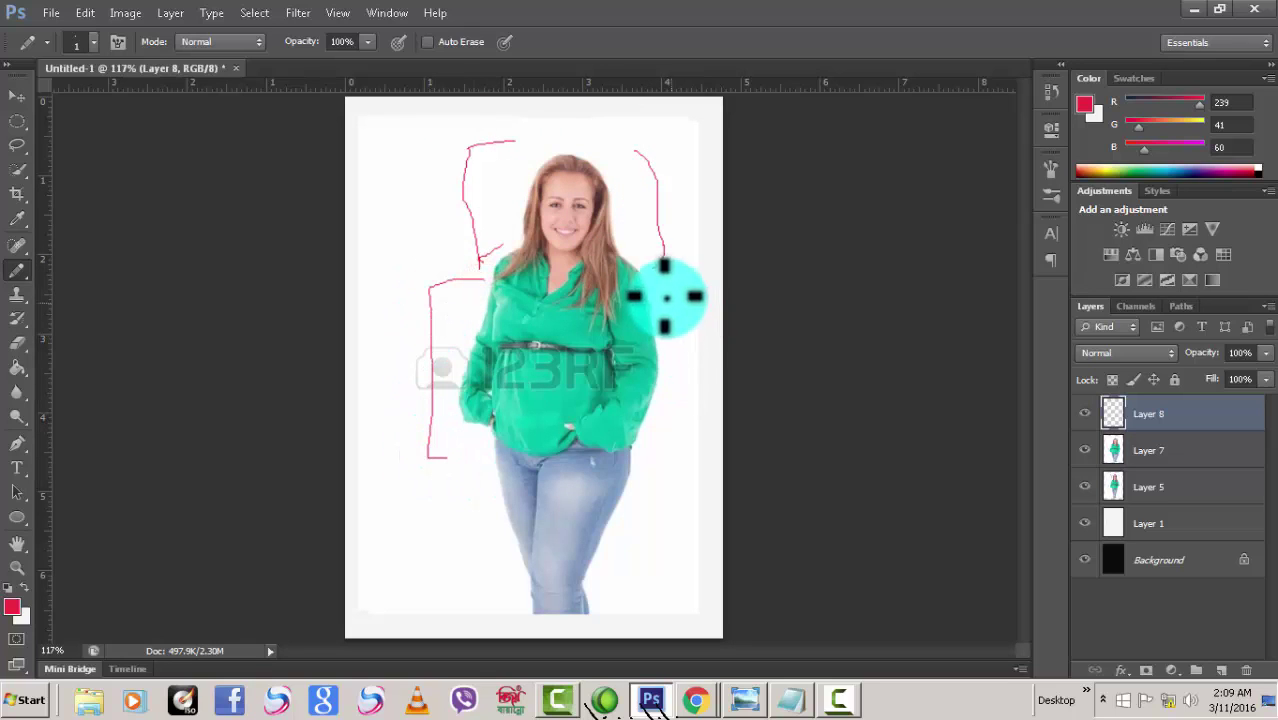
left_click_drag(652, 283, 677, 284)
left_click_drag(672, 331, 639, 453)
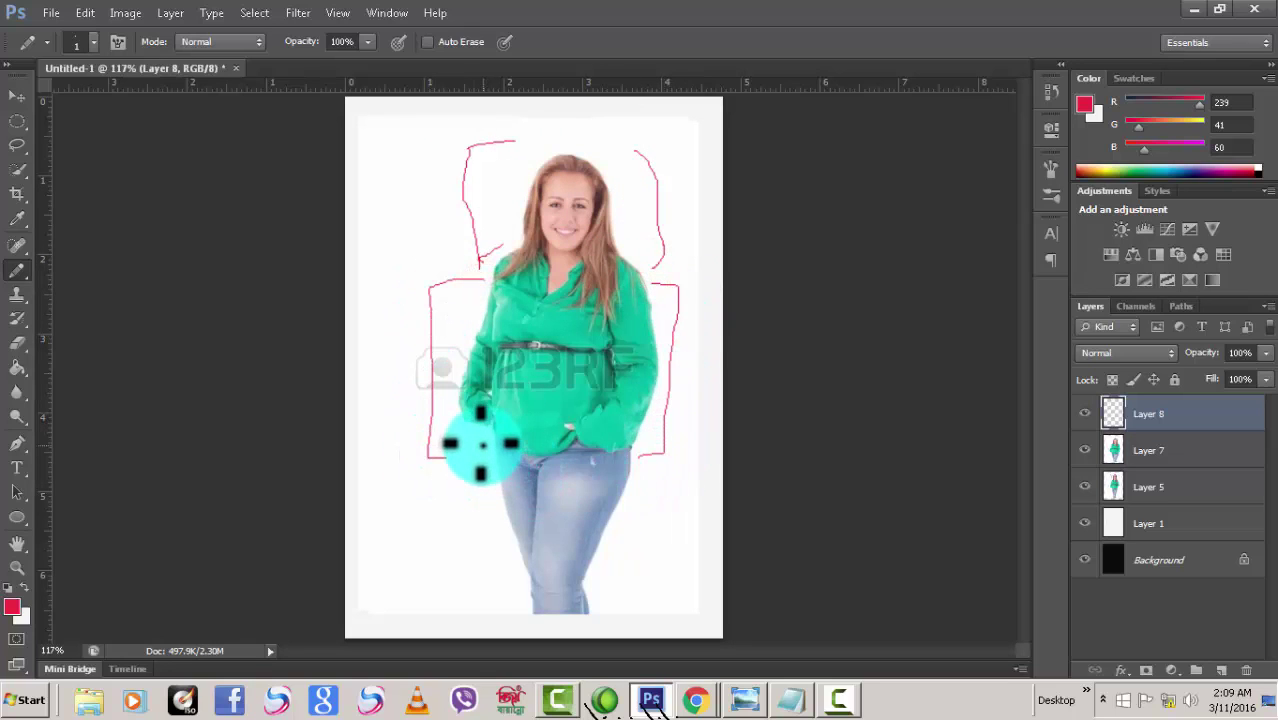
mouse_move(480, 445)
left_mouse_down()
mouse_move(471, 585)
mouse_move(490, 585)
left_mouse_up()
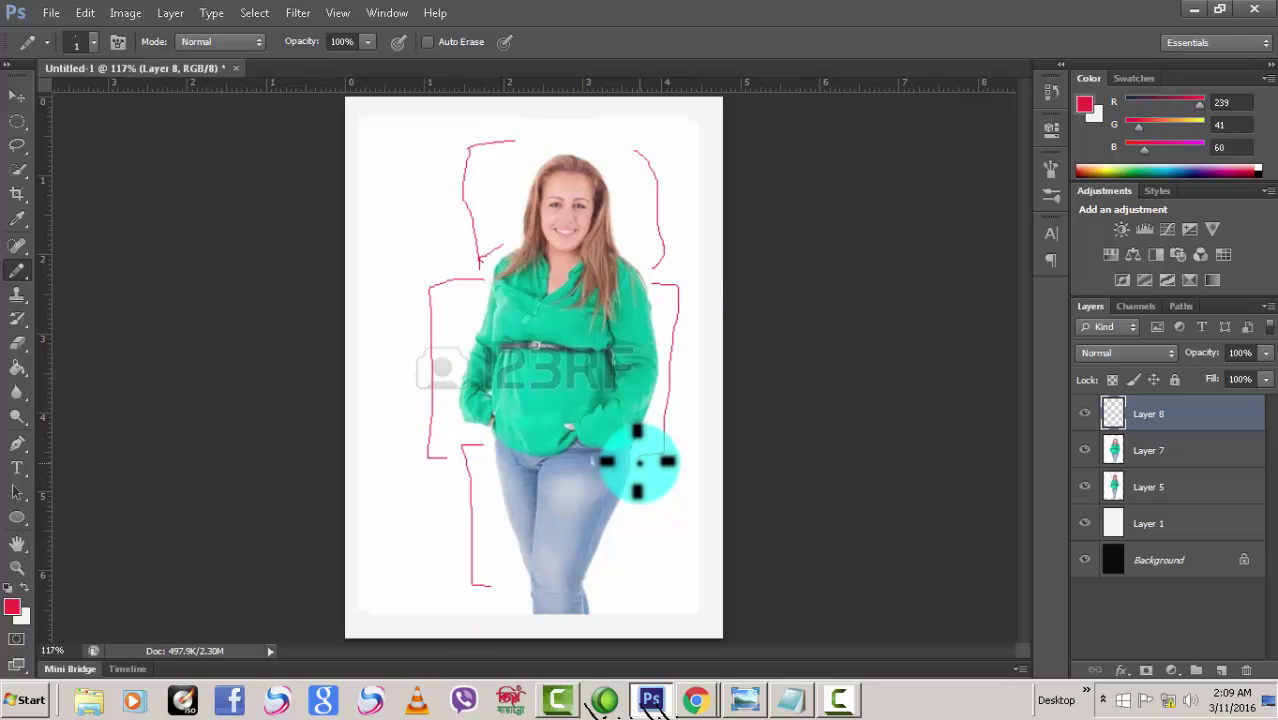
mouse_move(642, 455)
left_mouse_down()
mouse_move(658, 580)
mouse_move(627, 585)
left_mouse_up()
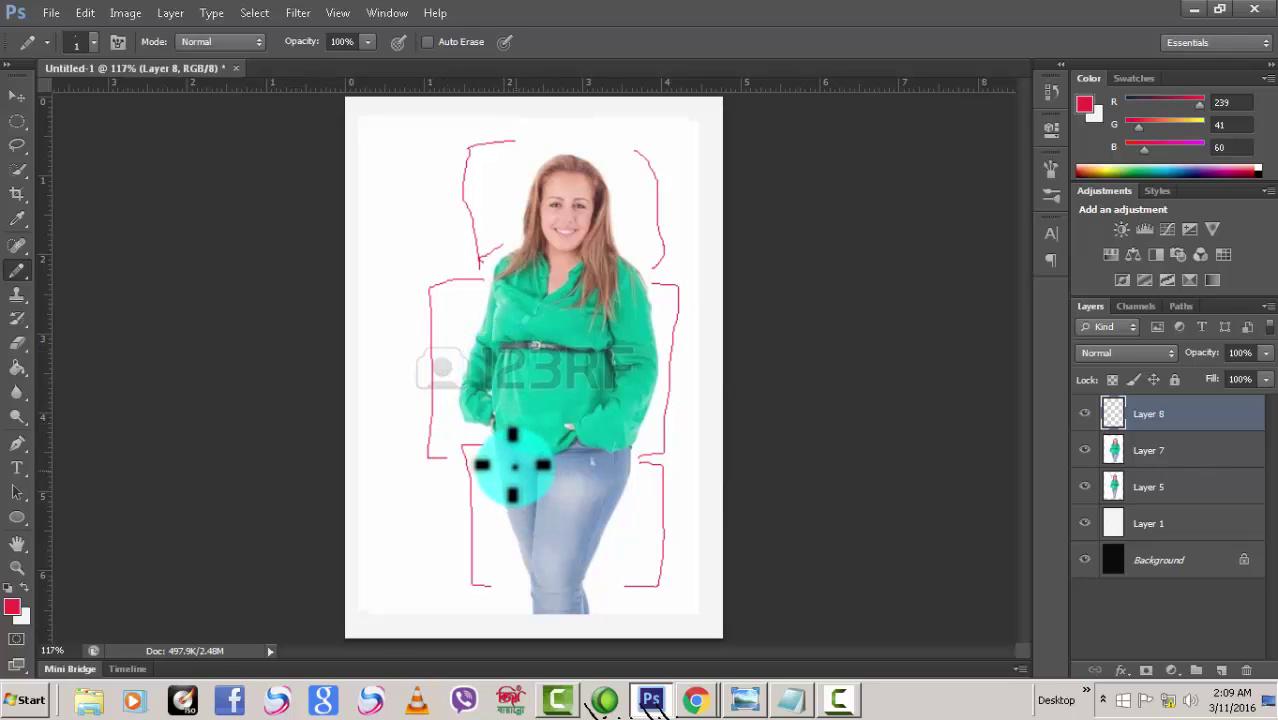
- Pencil inward-pointing red arrows beside the leg brackets and the head brackets
left_click(486, 581)
mouse_move(396, 531)
left_mouse_down()
mouse_move(432, 537)
mouse_move(414, 539)
mouse_move(423, 508)
mouse_move(432, 540)
left_mouse_up()
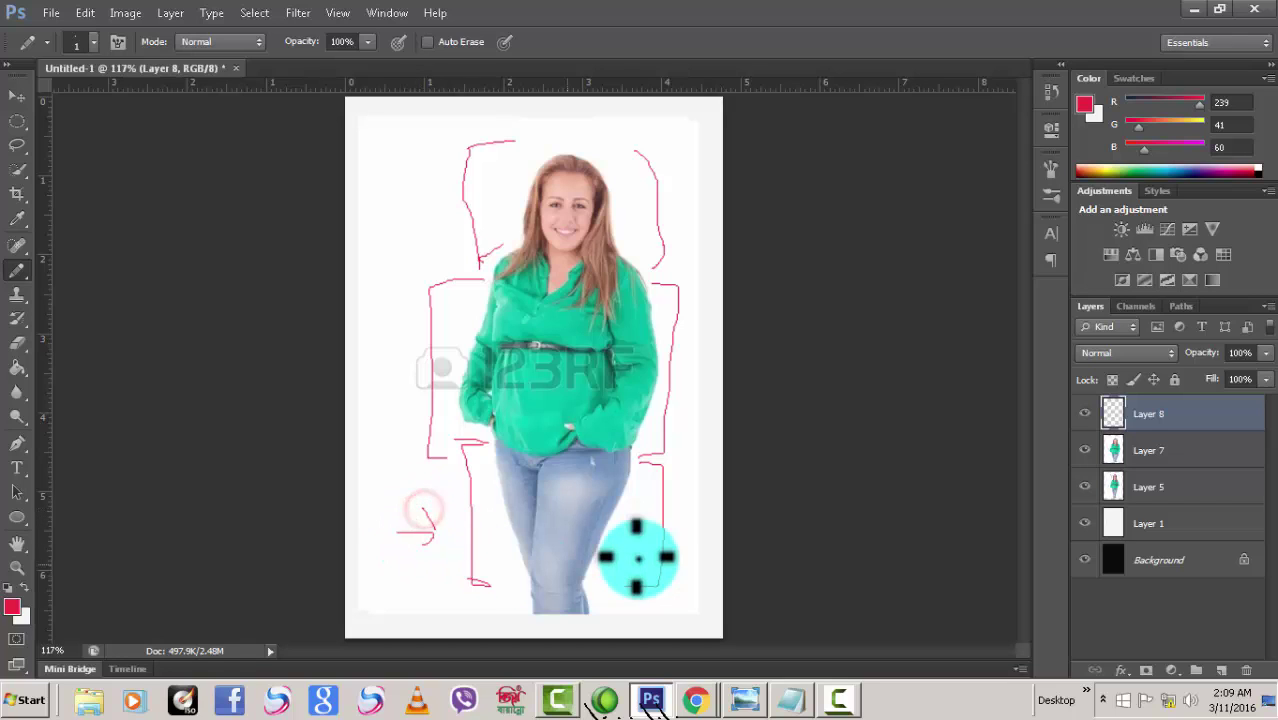
mouse_move(690, 540)
left_mouse_down()
mouse_move(666, 540)
mouse_move(677, 552)
left_mouse_up()
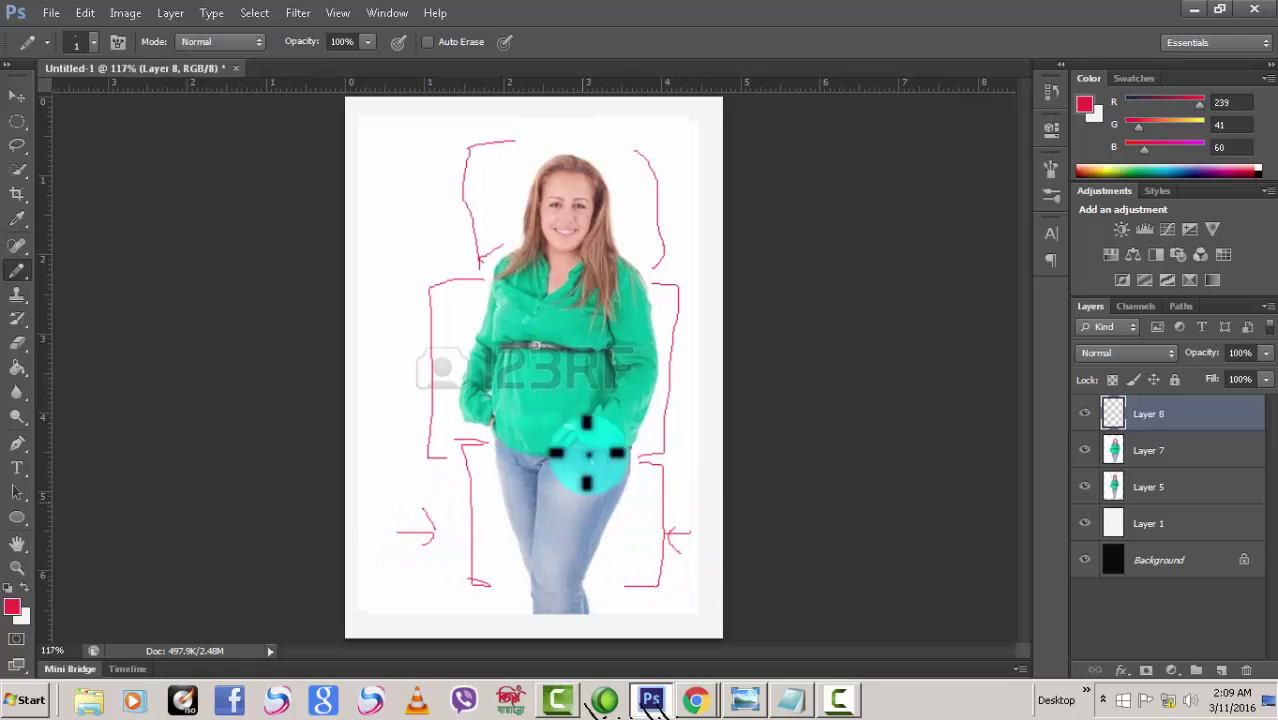
left_click(437, 213)
mouse_move(437, 213)
left_mouse_down()
mouse_move(458, 214)
mouse_move(448, 230)
left_mouse_up()
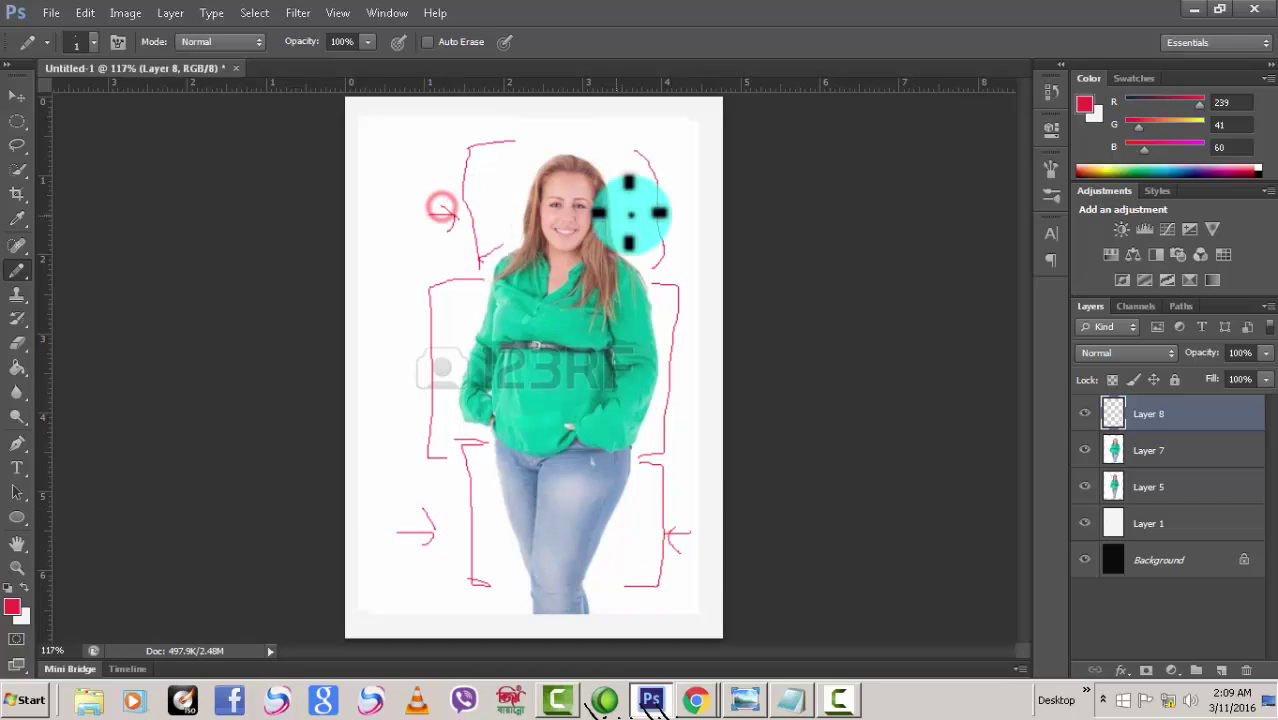
left_click_drag(678, 210, 661, 210)
left_click_drag(668, 199, 669, 221)
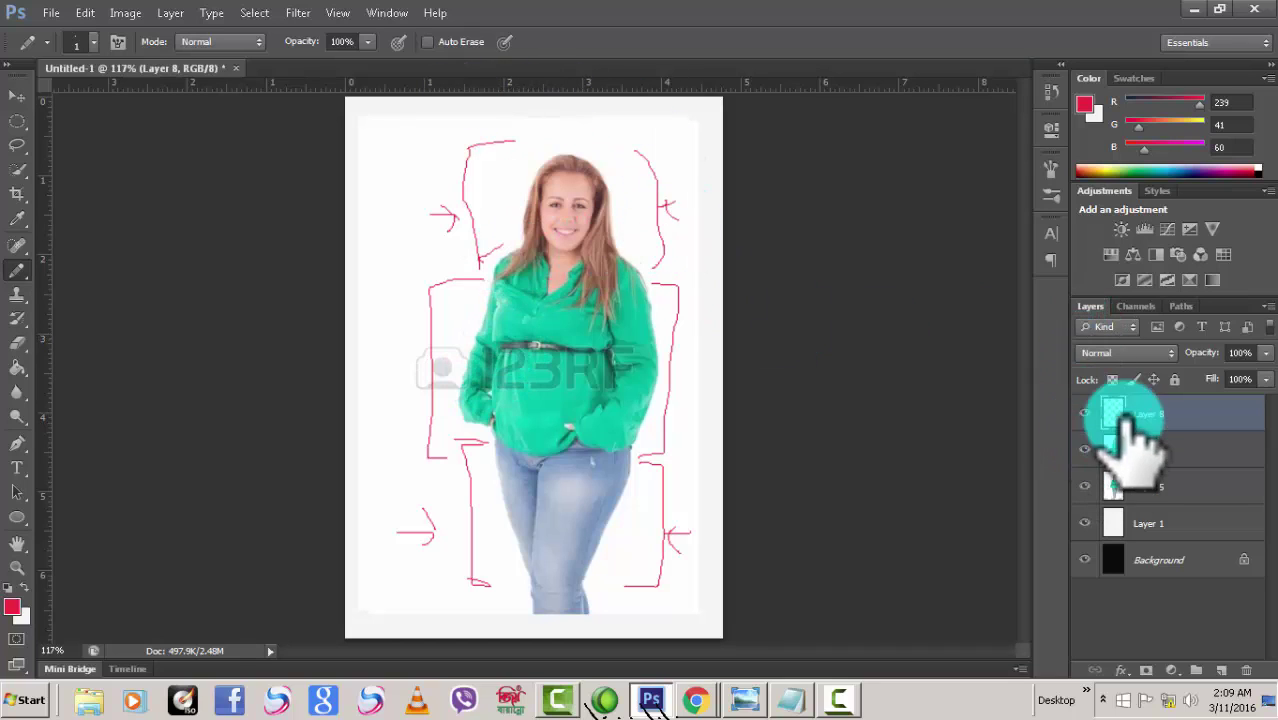
- Toggle the visibility of Layer 7 to compare the original figure with the slimmed one on Layer 5
left_click(1084, 450)
left_click(1084, 487)
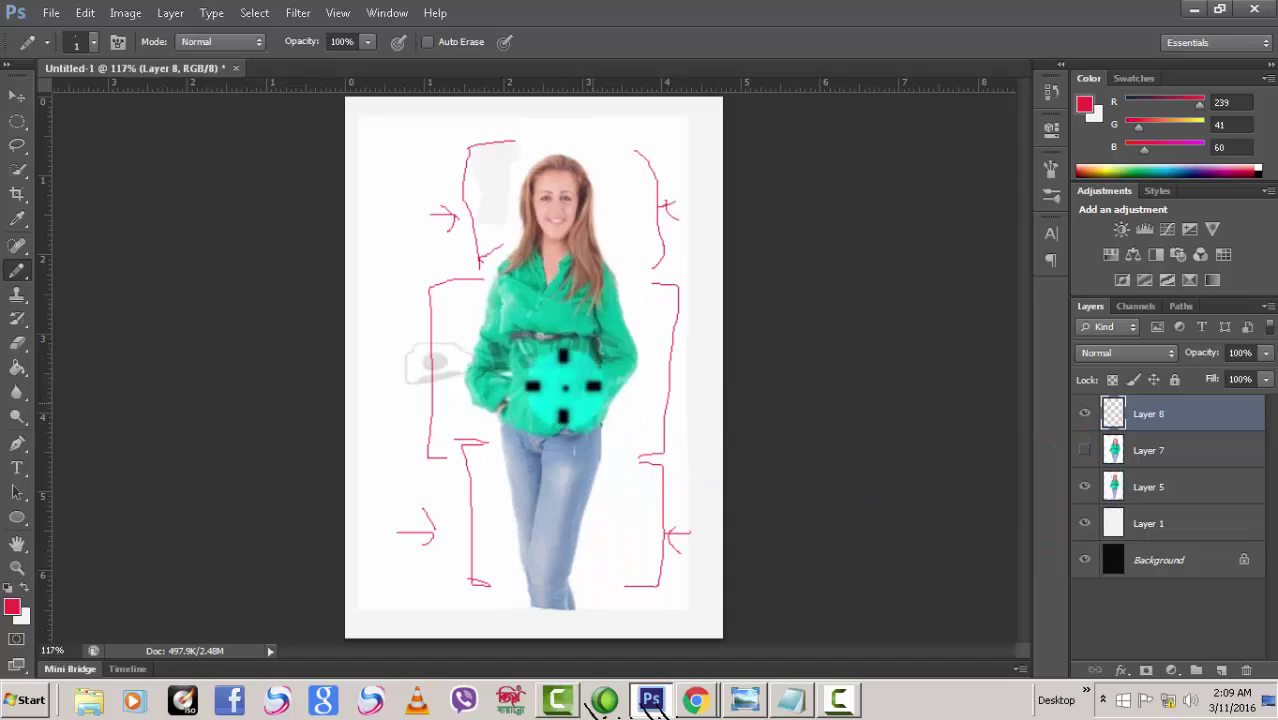
left_click(1084, 487)
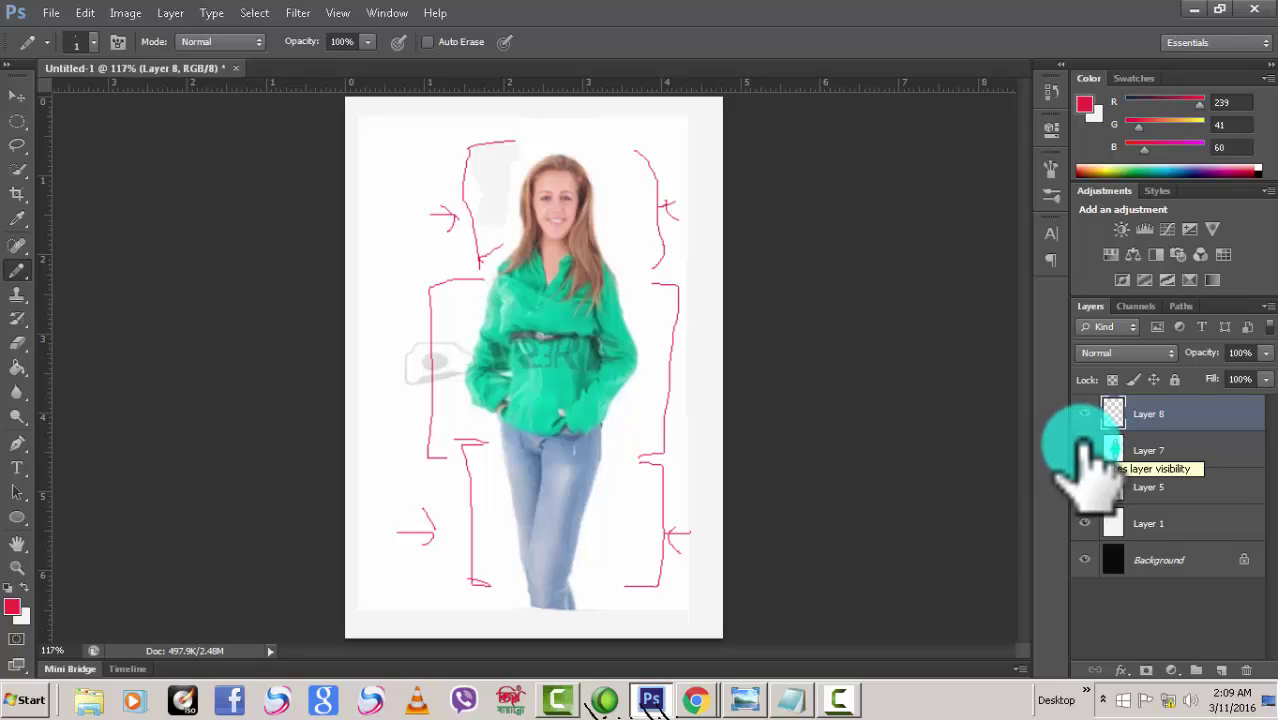
left_click(1084, 450)
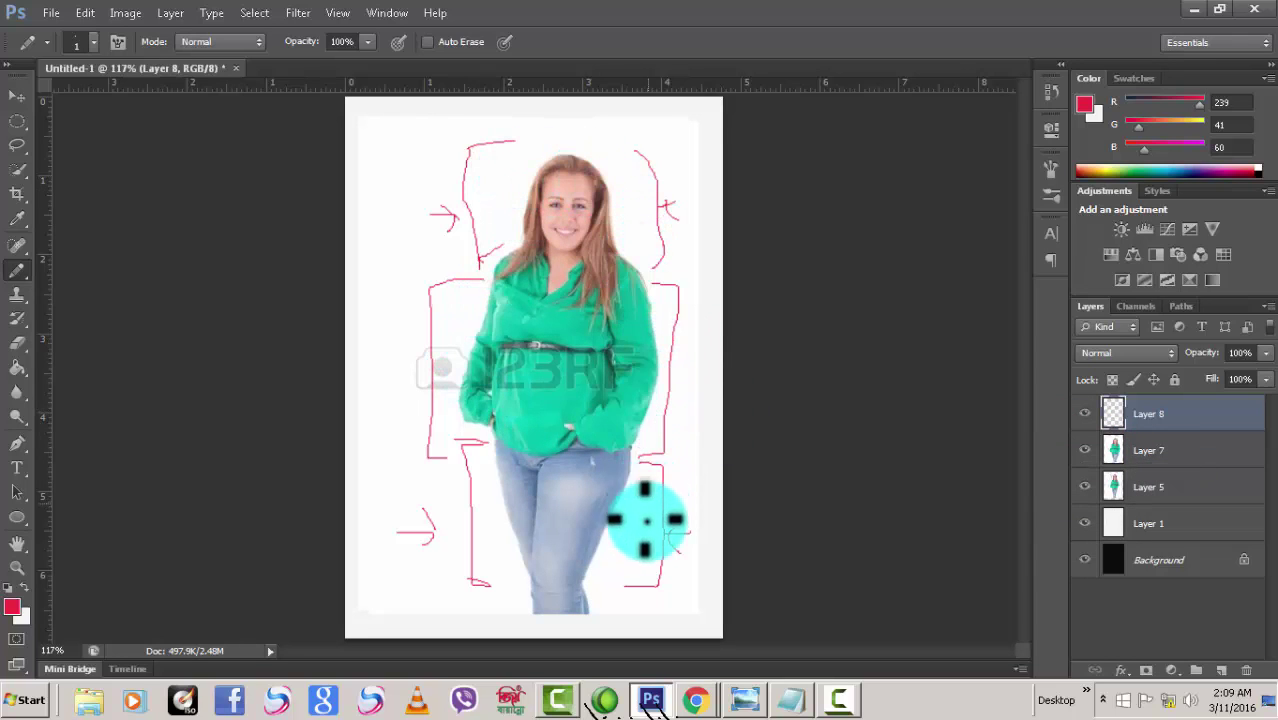
left_click(1084, 450)
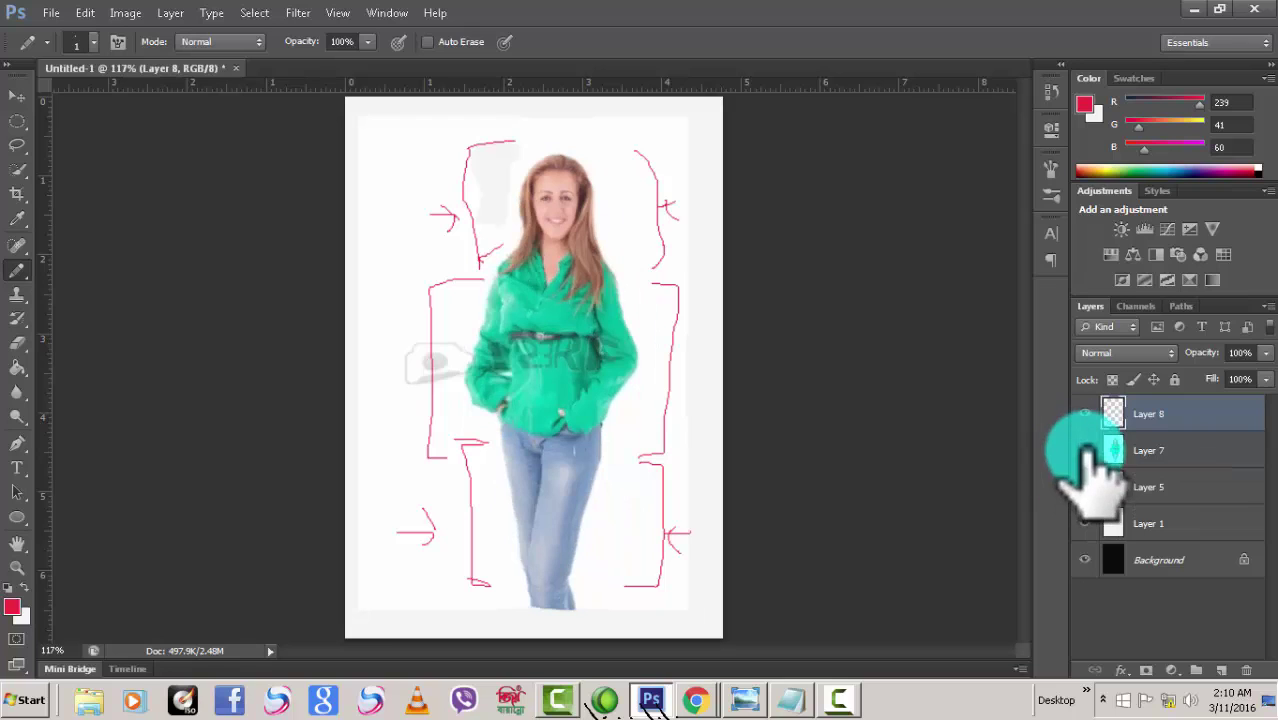
left_click(1085, 450)
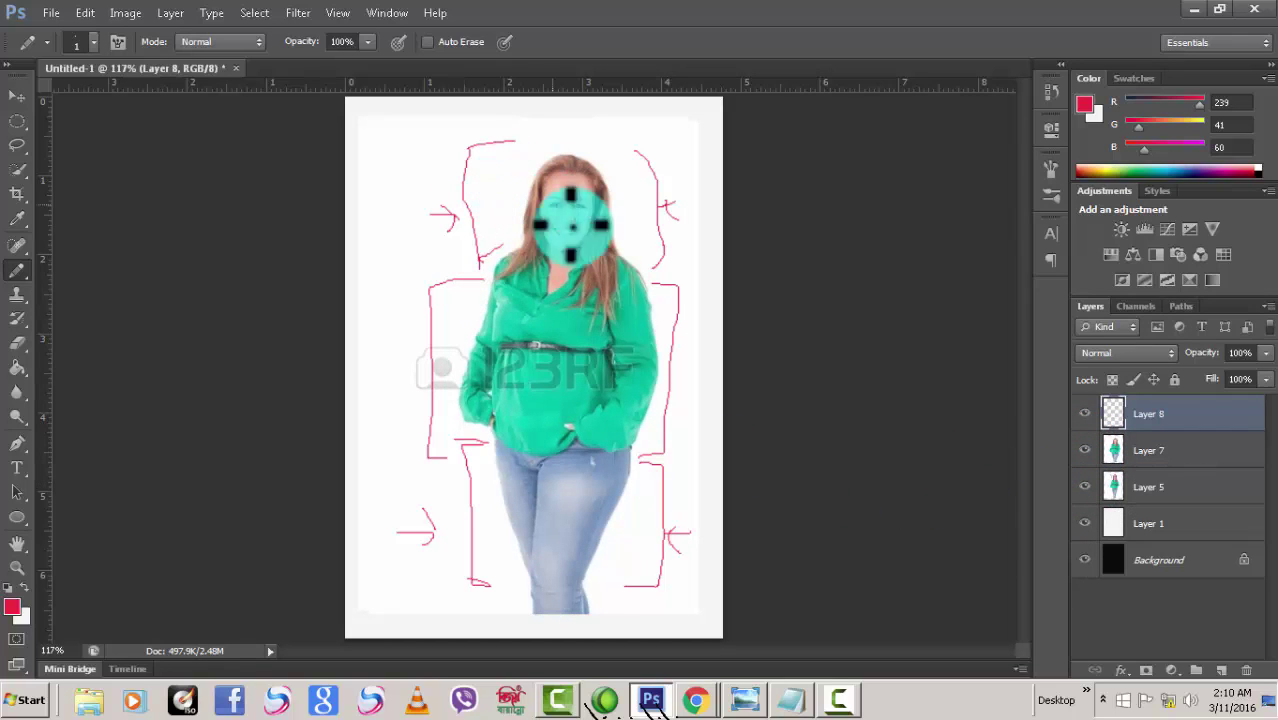
- Pencil circled numbers 1, 2 and 3 beside the head, torso and leg brackets
mouse_move(404, 165)
left_mouse_down()
mouse_move(405, 185)
mouse_move(455, 218)
left_mouse_up()
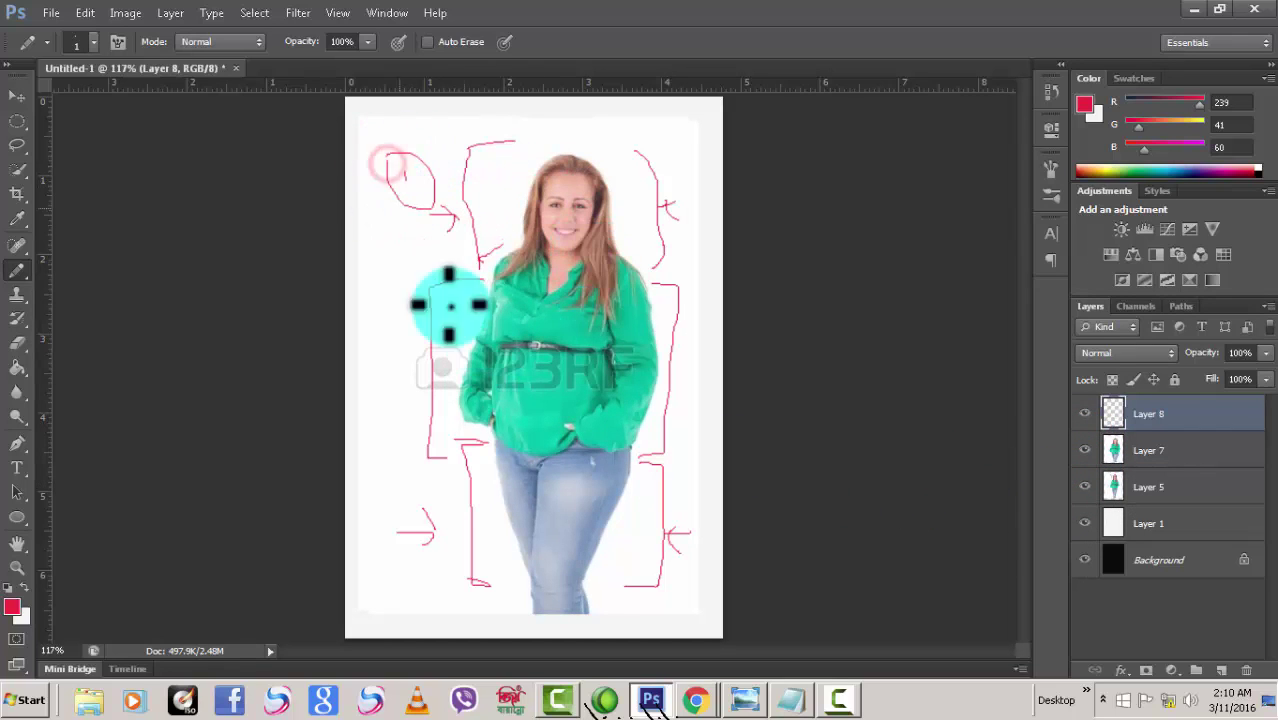
mouse_move(398, 355)
left_mouse_down()
mouse_move(414, 362)
mouse_move(405, 316)
left_mouse_up()
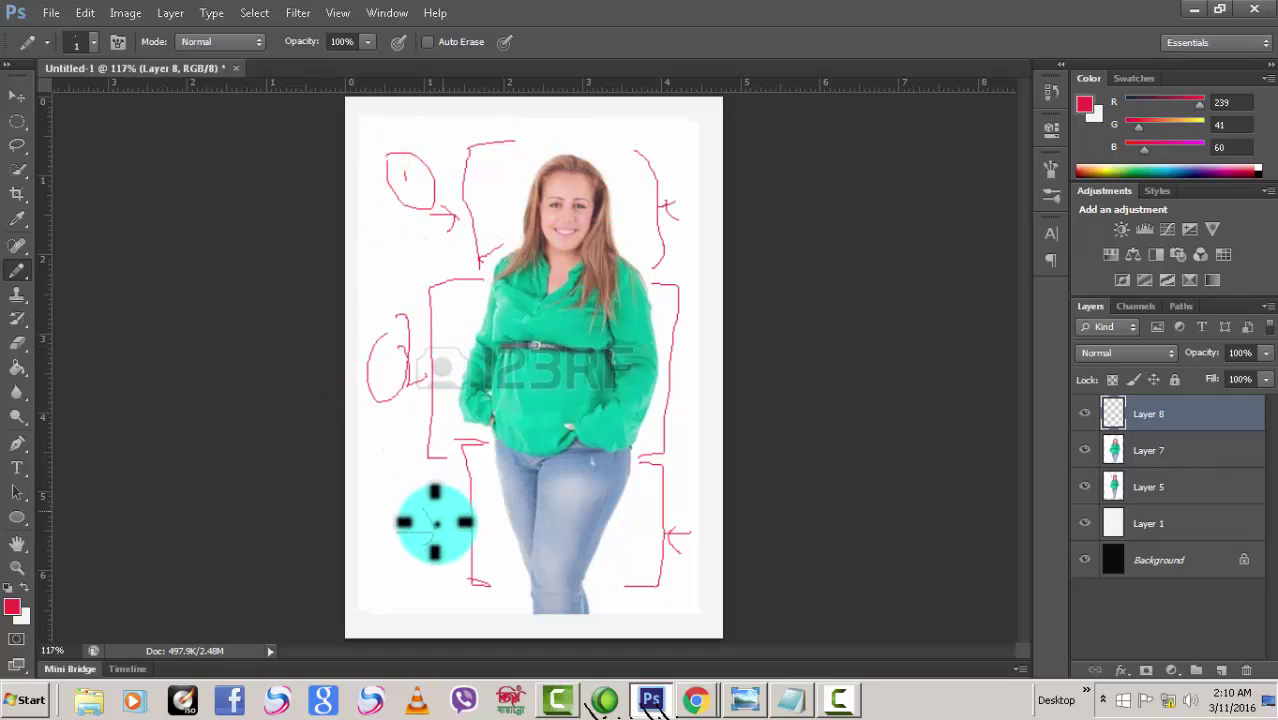
mouse_move(398, 510)
left_mouse_down()
mouse_move(433, 488)
mouse_move(425, 540)
left_mouse_up()
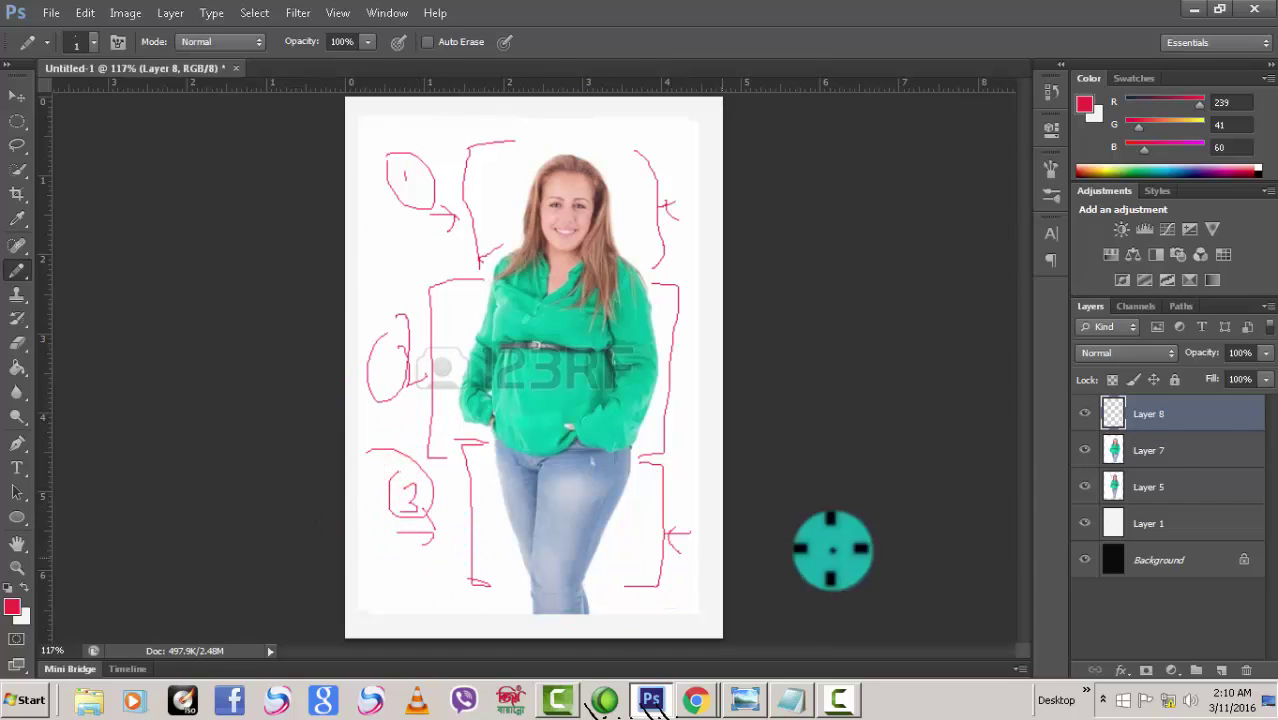
left_click(1246, 670)
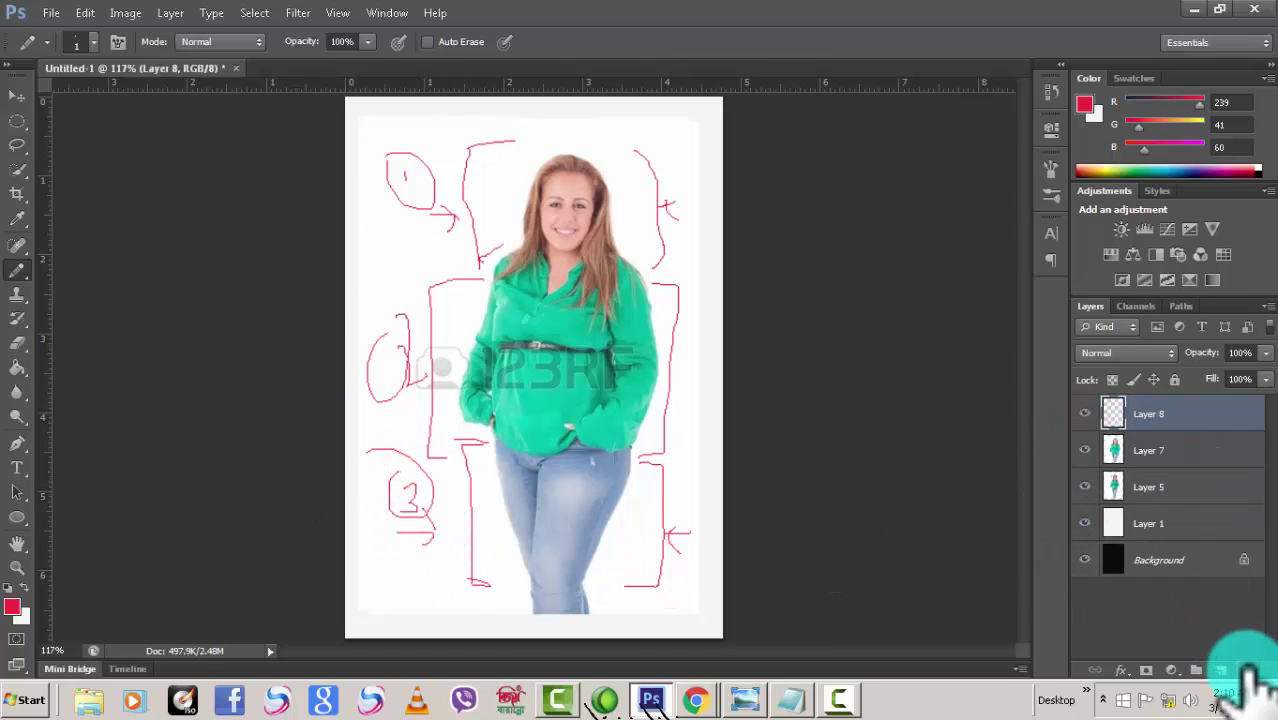
left_click(562, 273)
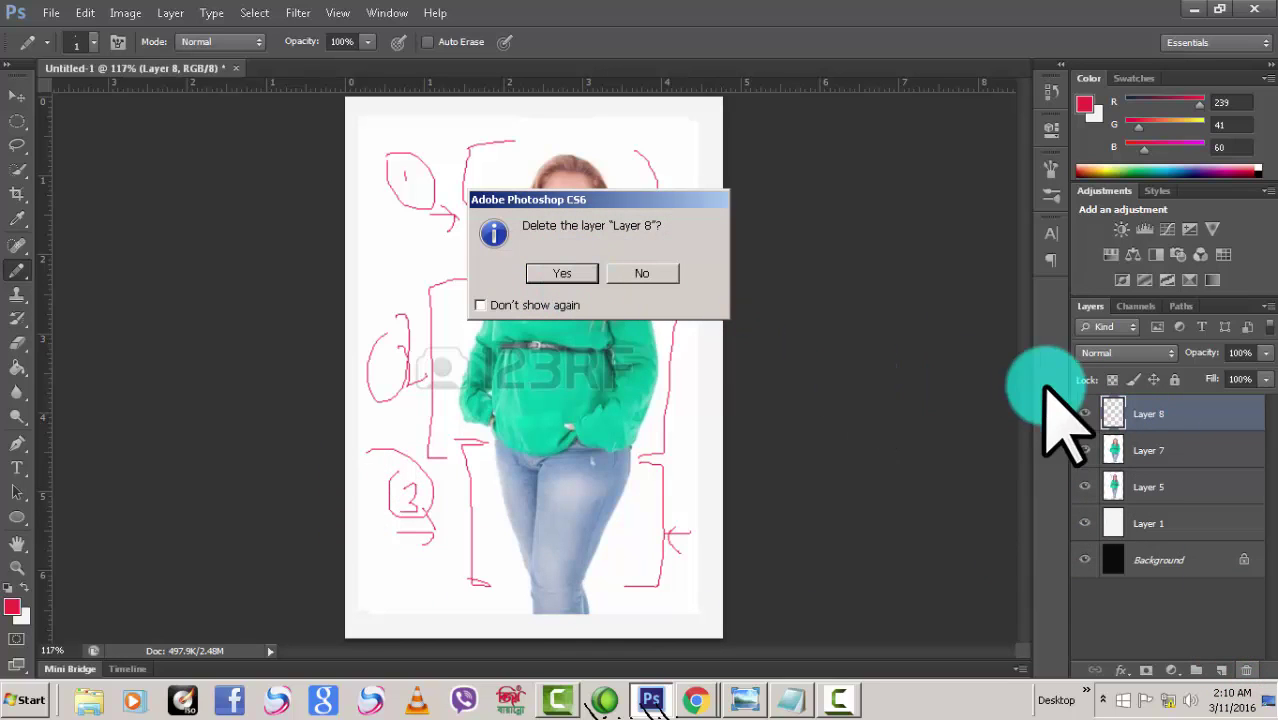
left_click(641, 273)
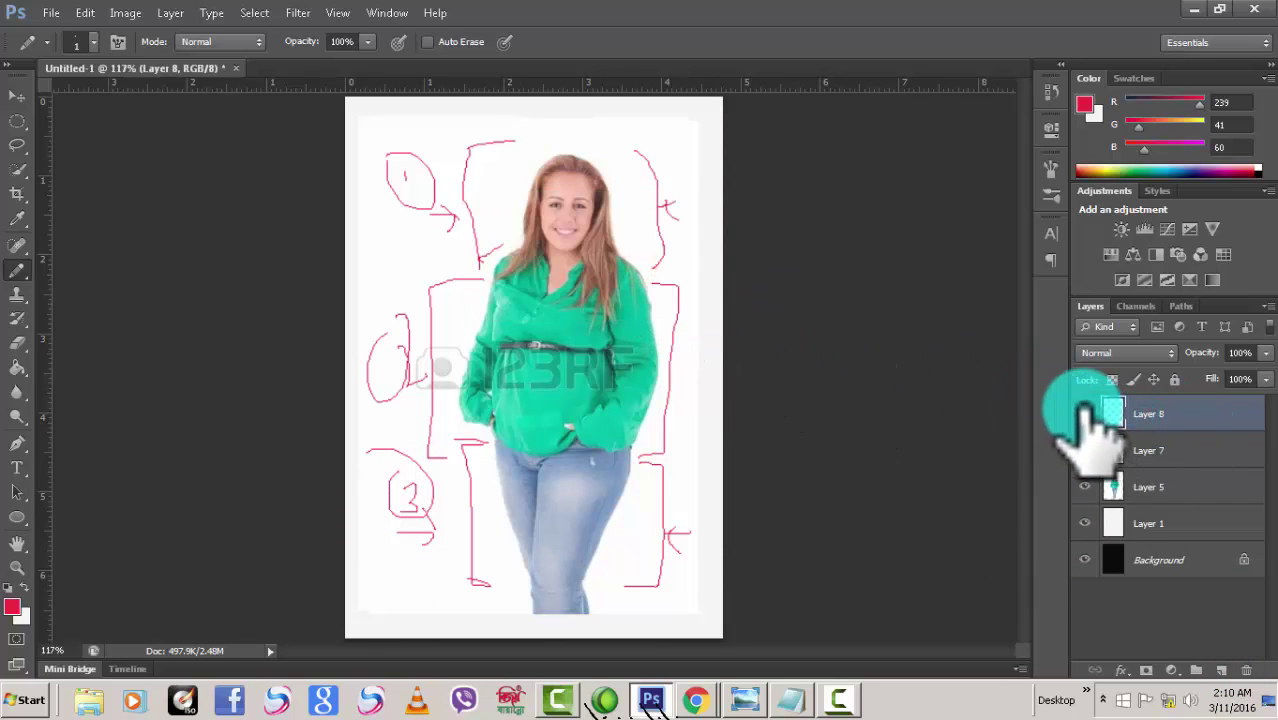
- Hide Layer 8 and Layer 5, and duplicate Layer 7 as Layer 7 copy
left_click(1085, 413)
left_click(1085, 487)
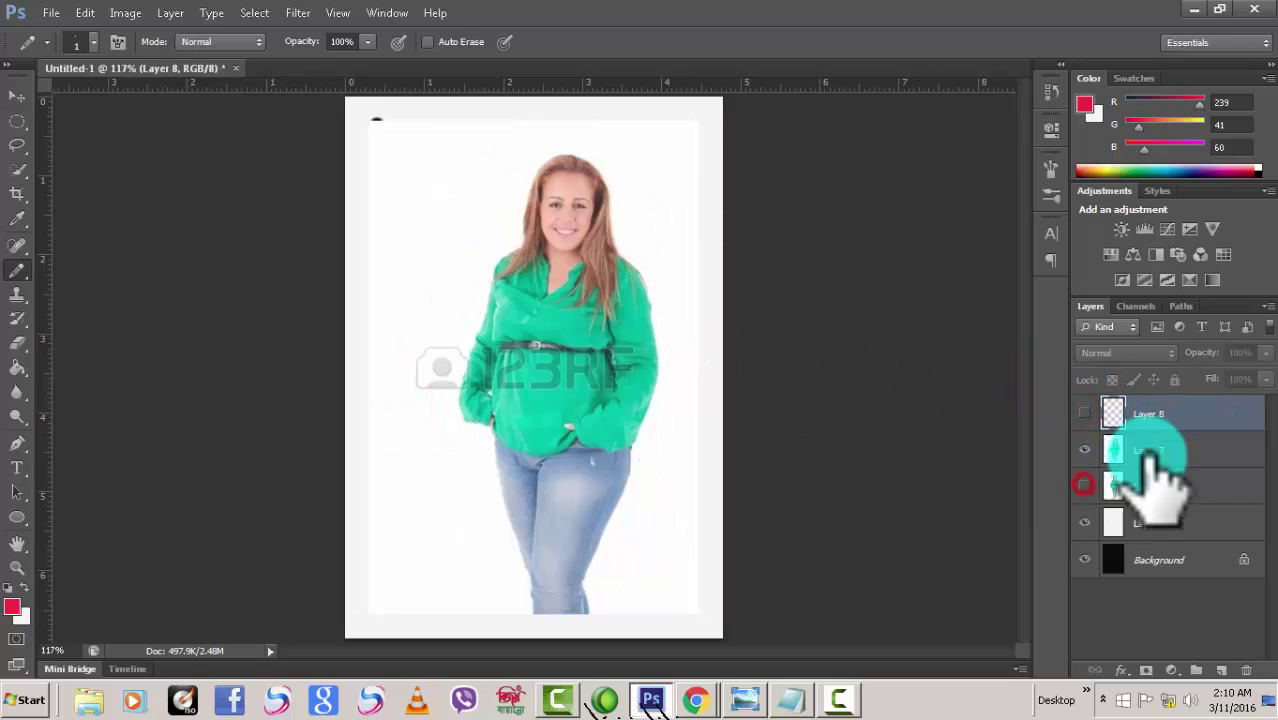
left_click(1192, 450)
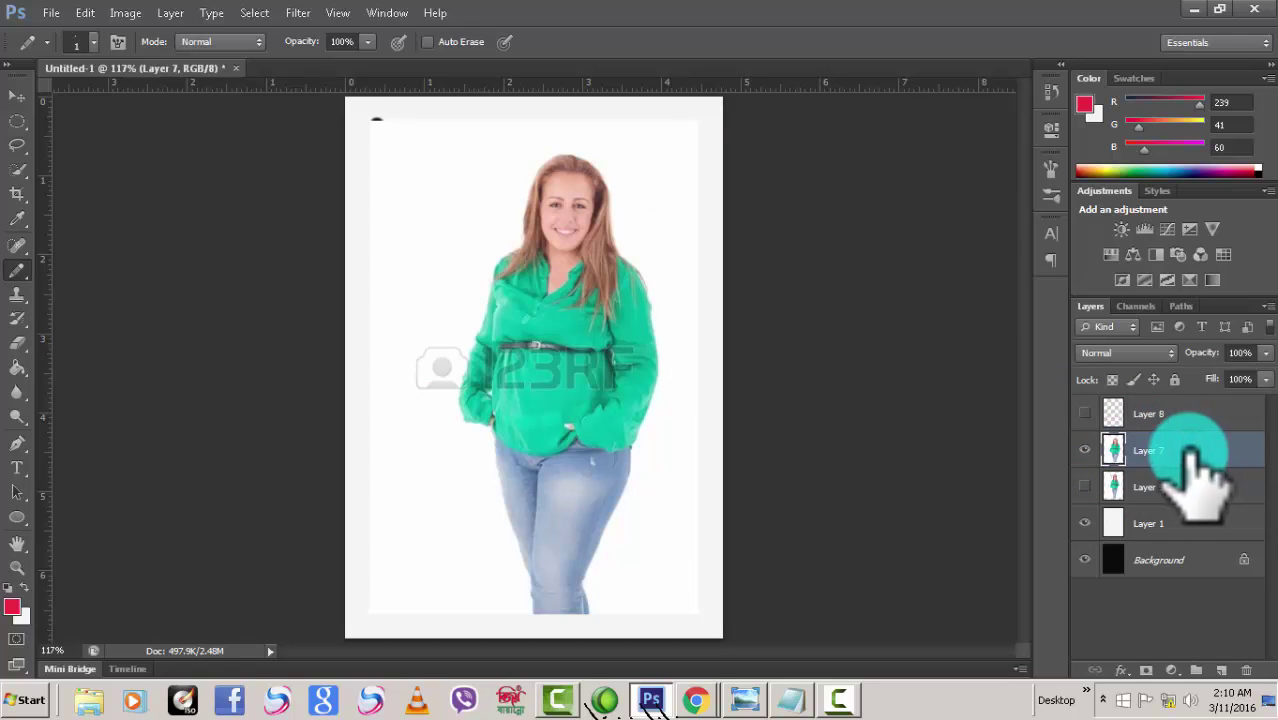
right_click(1192, 452)
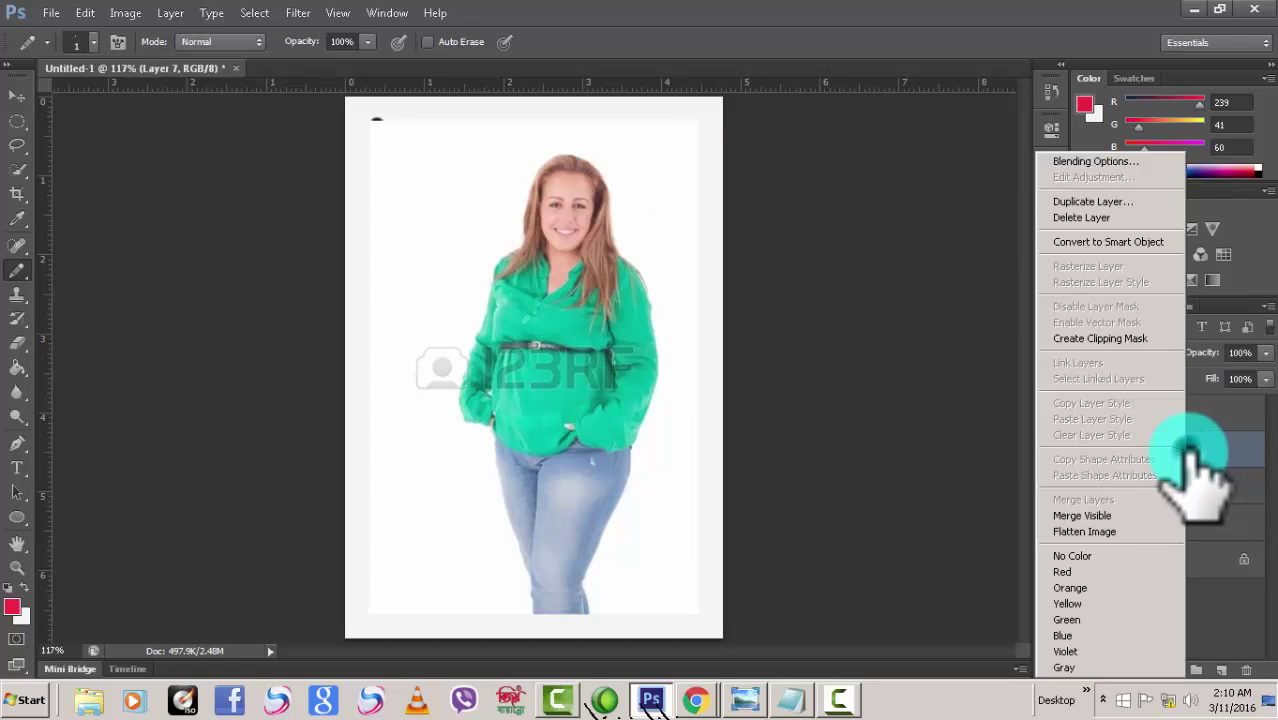
left_click(1090, 200)
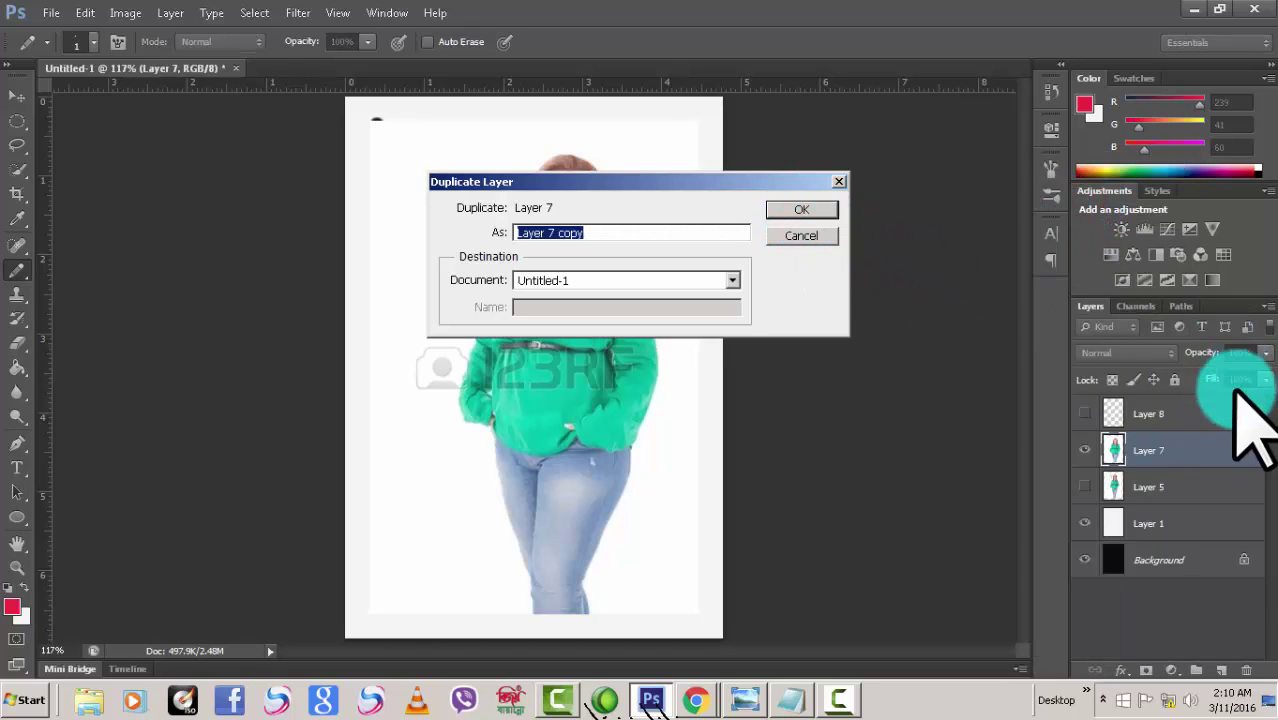
left_click(801, 210)
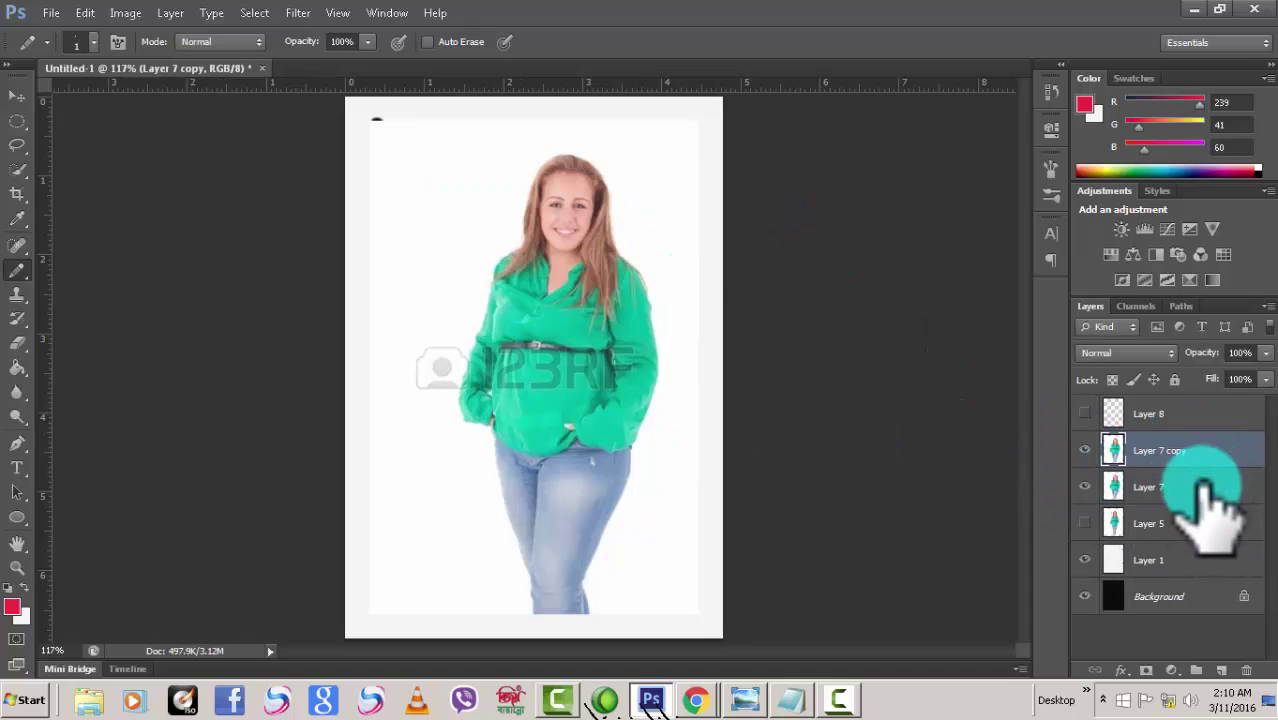
- Hide the original Layer 7 and open the Liquify filter on Layer 7 copy
left_click(1092, 487)
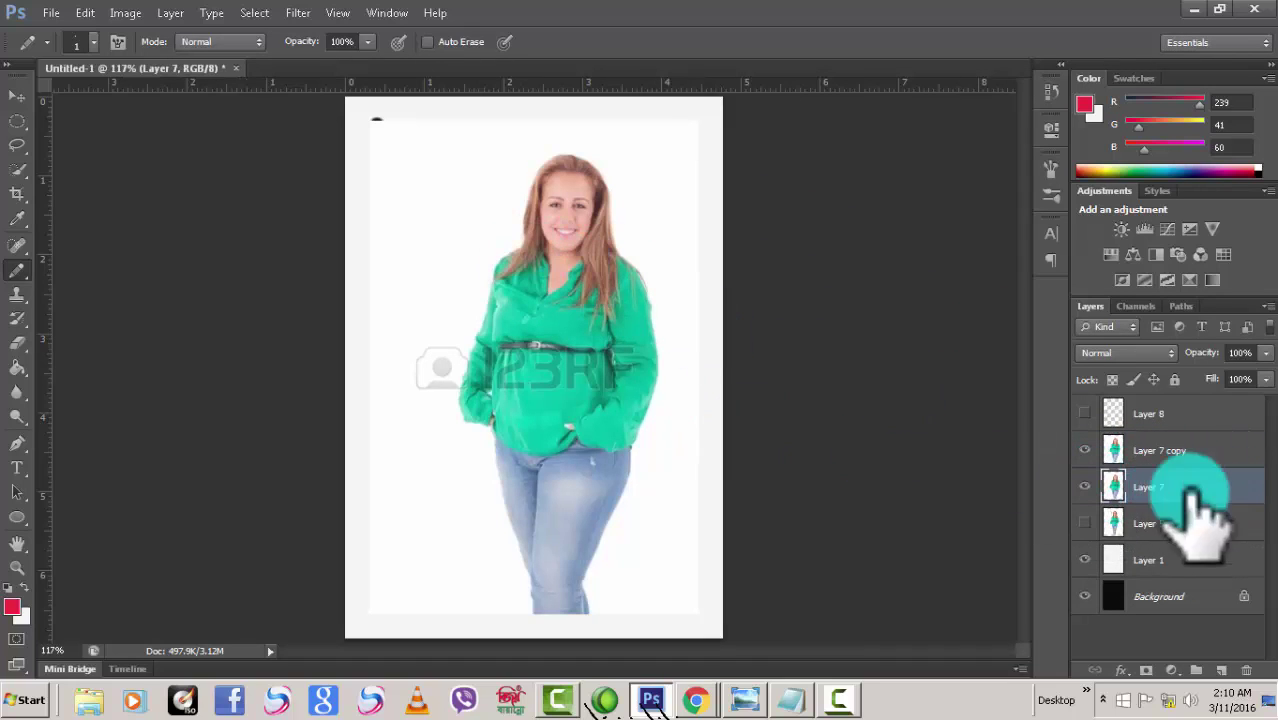
left_click(1084, 487)
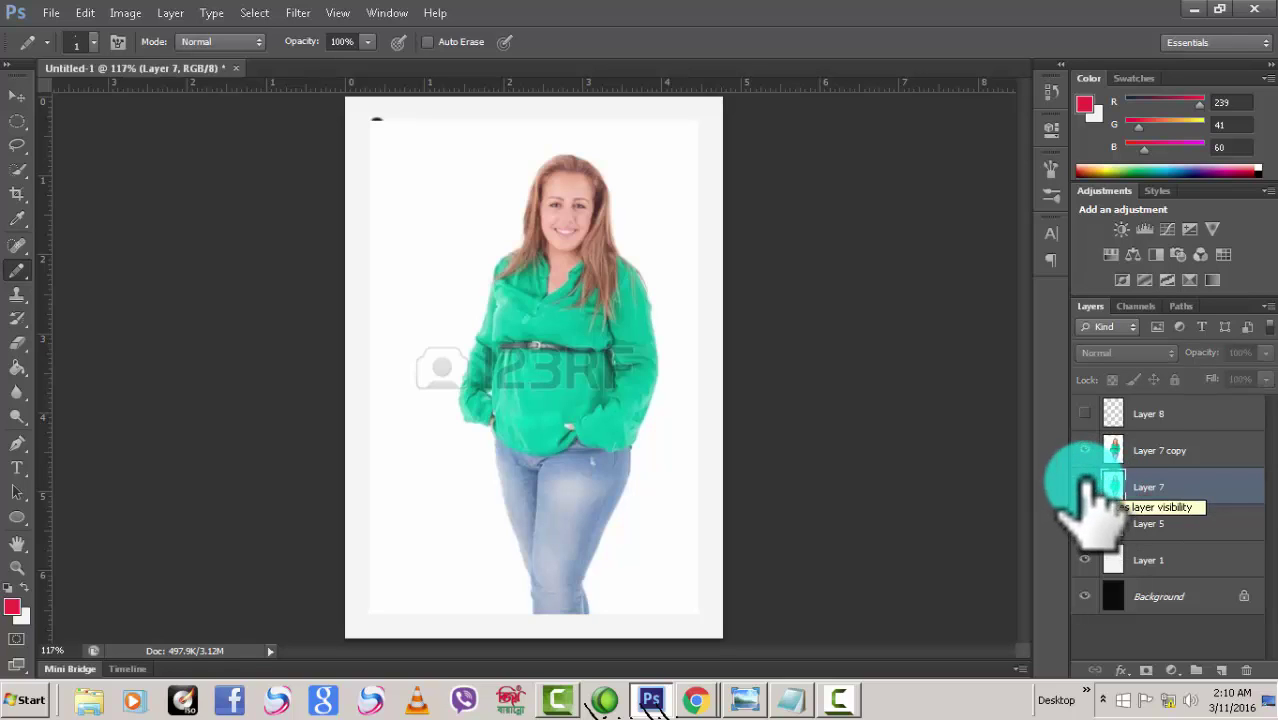
left_click(1222, 451)
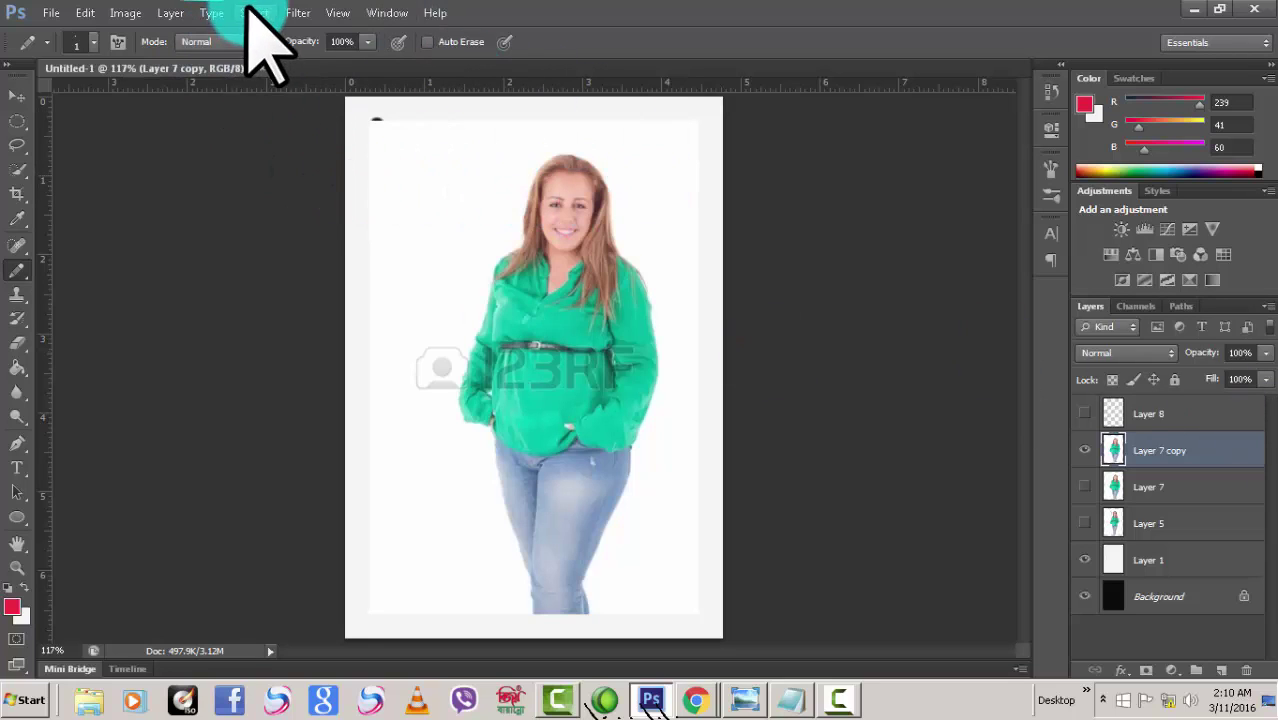
left_click(296, 13)
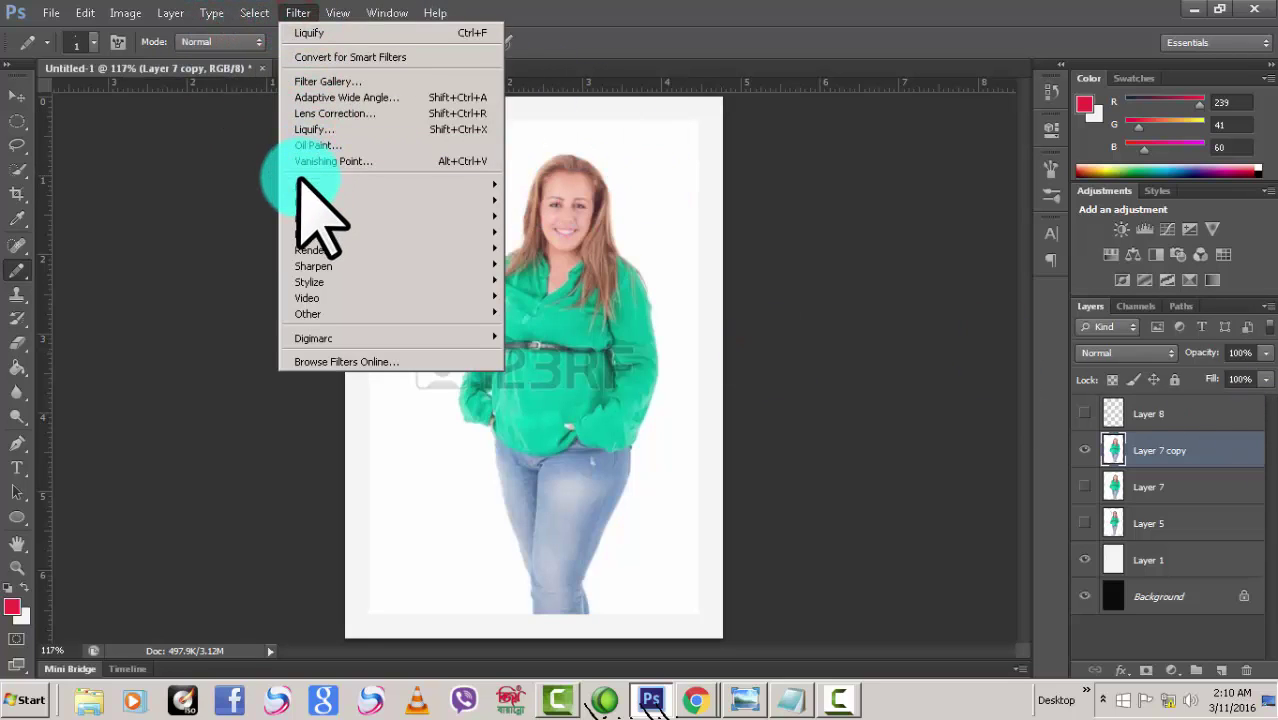
left_click(313, 130)
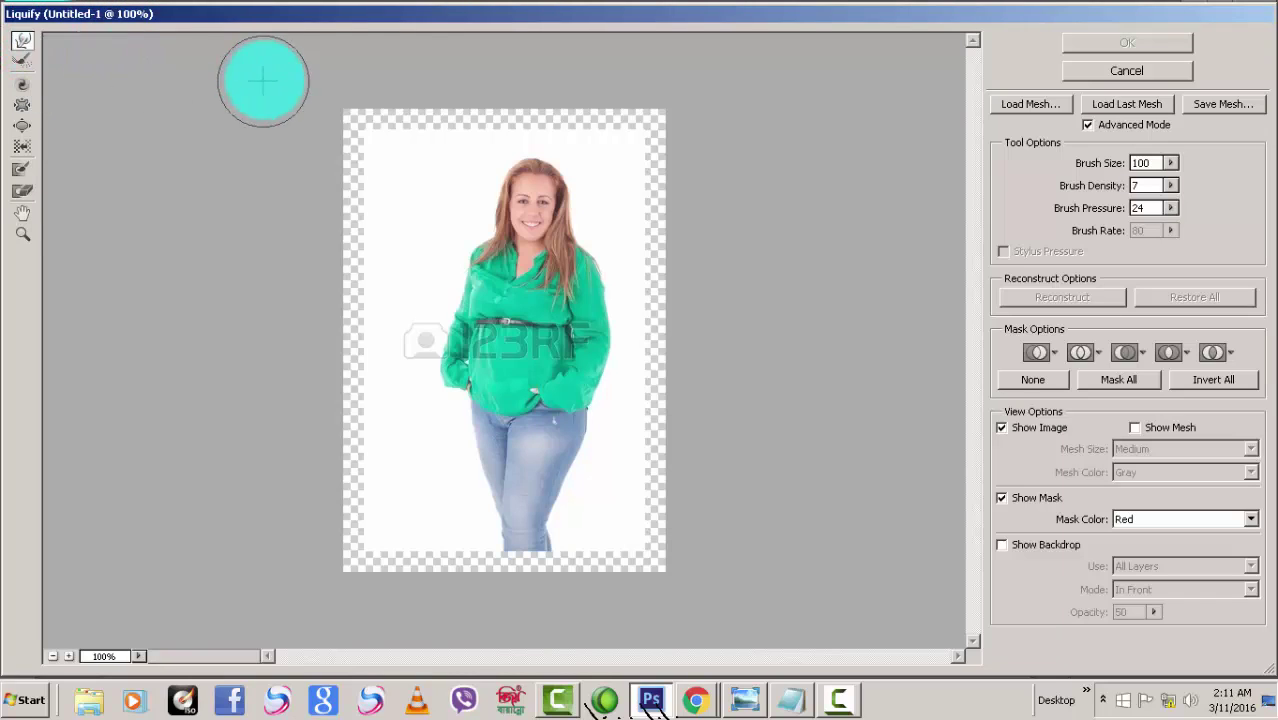
- Set the Liquify brush size to 90
left_click(1168, 163)
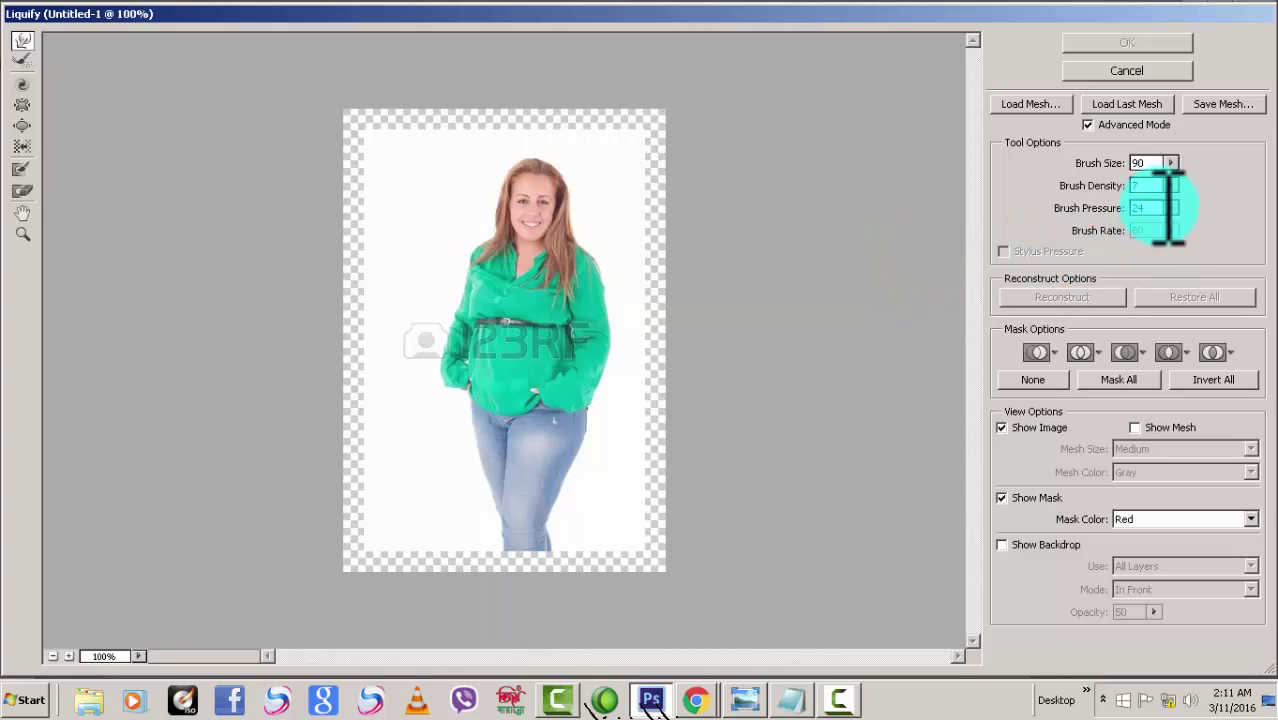
mouse_move(1171, 185)
left_mouse_down()
mouse_move(1079, 210)
mouse_move(862, 219)
left_mouse_up()
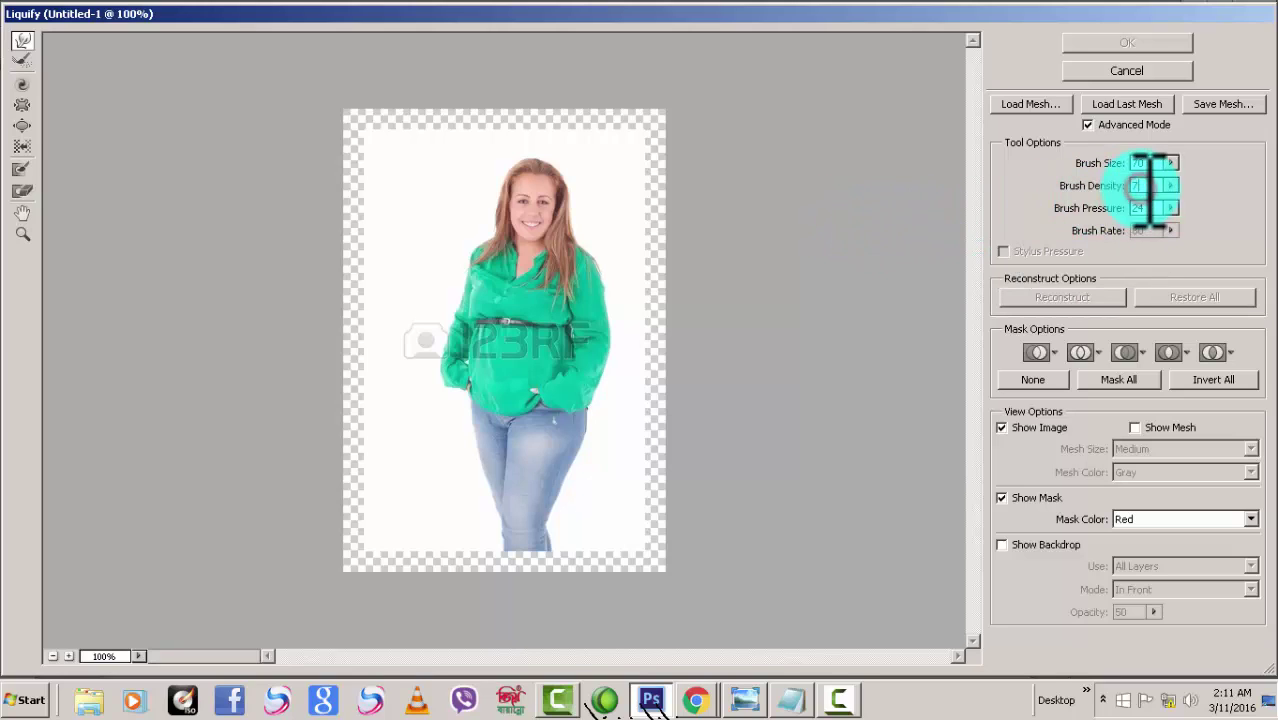
key("bracketright")
key("bracketright")
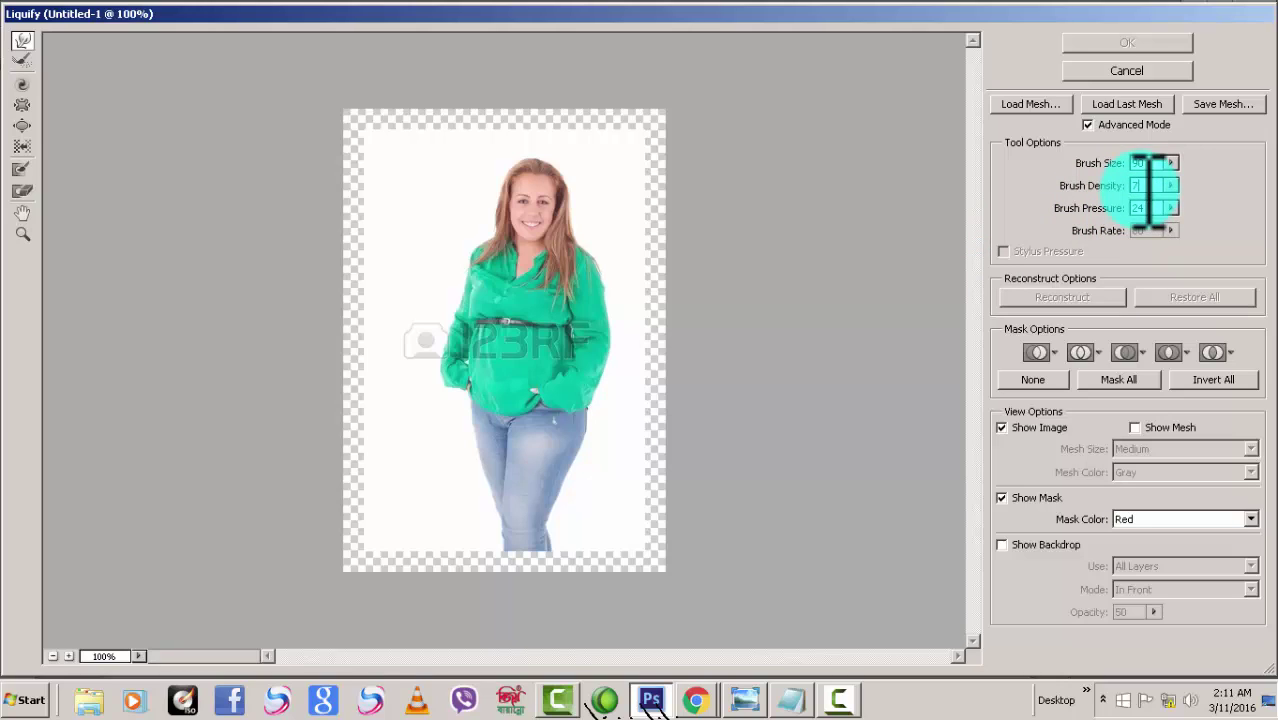
- Set the Liquify brush density to 9 and the brush pressure to 19
mouse_move(1172, 186)
left_mouse_down()
mouse_move(1140, 182)
mouse_move(1083, 212)
left_mouse_up()
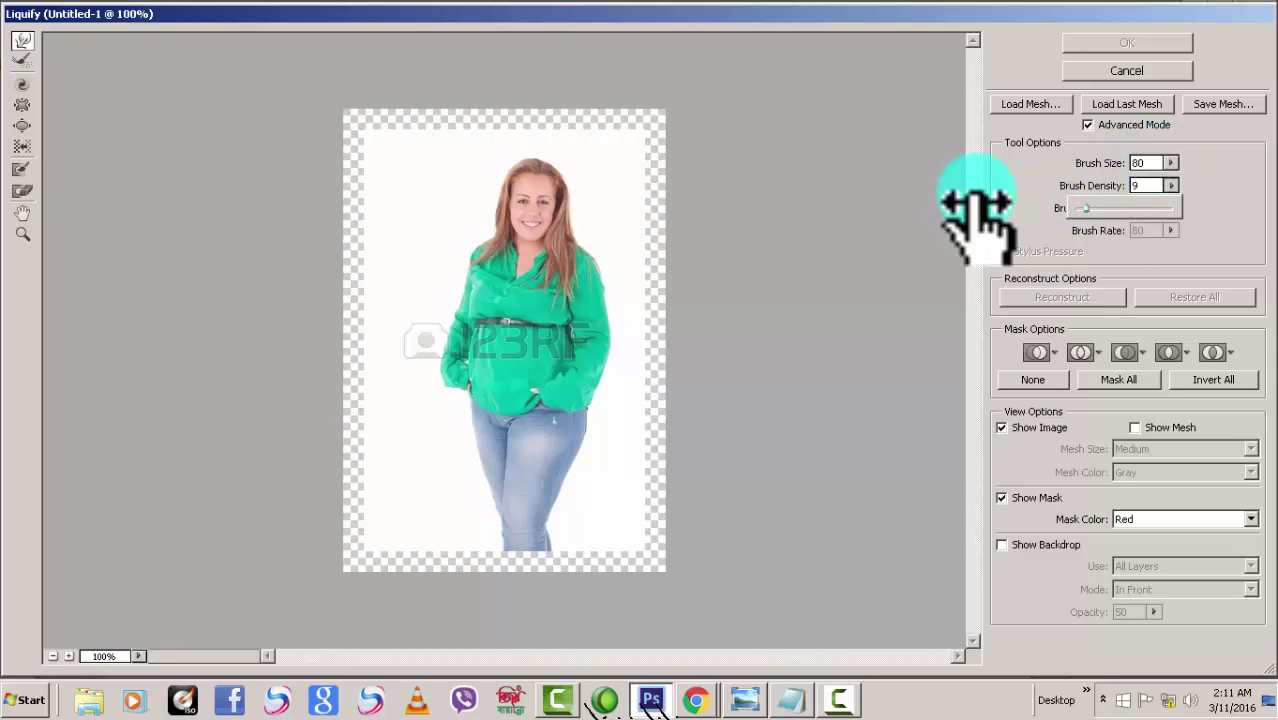
left_click(892, 184)
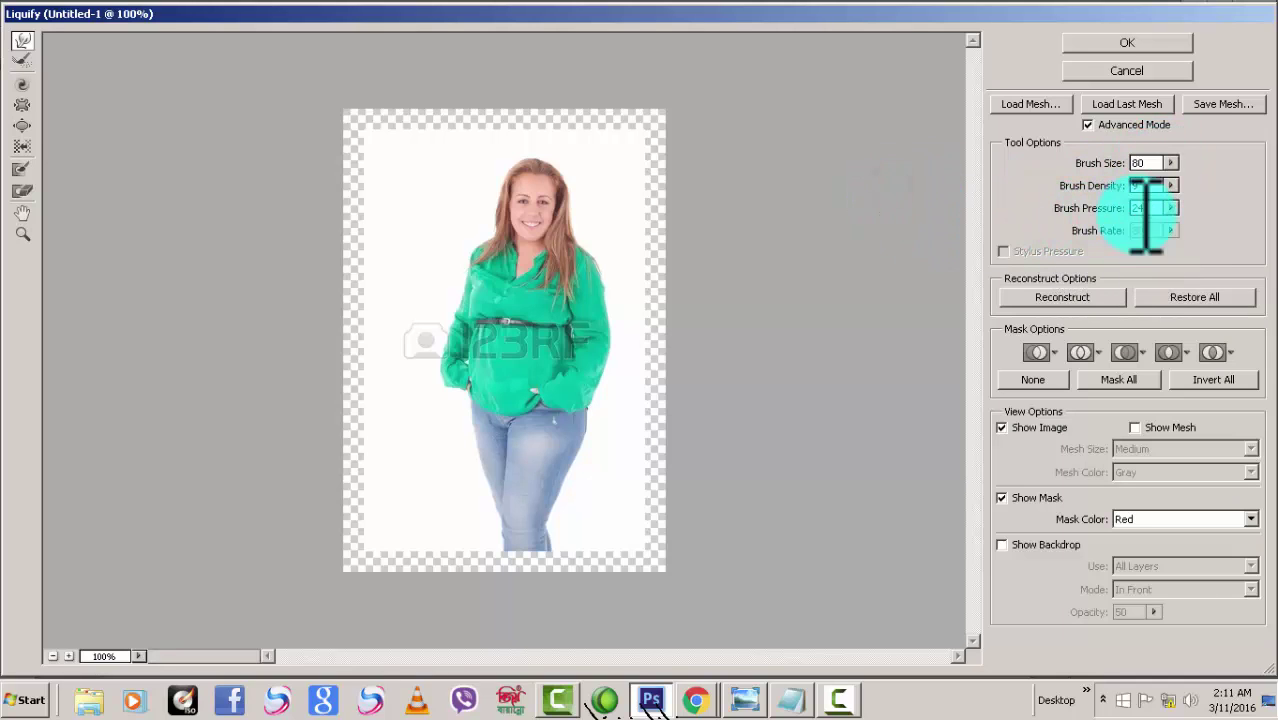
left_click_drag(1170, 208, 1110, 233)
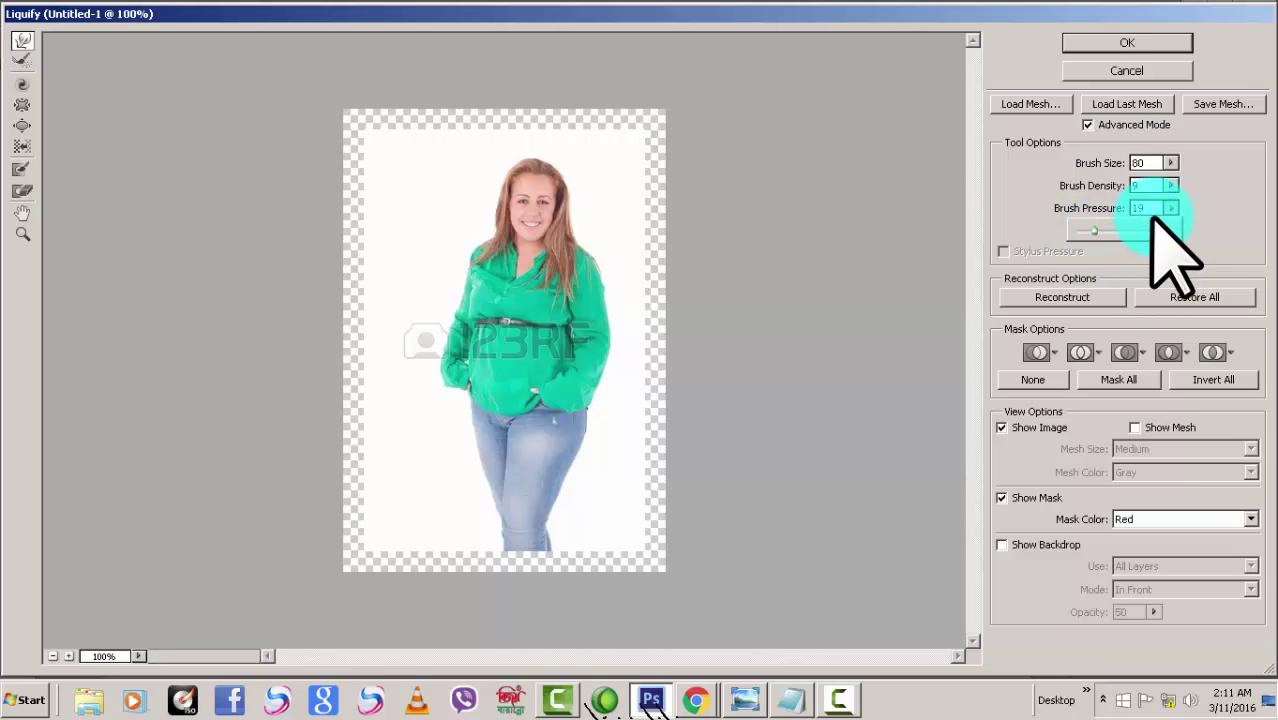
left_click(904, 200)
- Narrow the woman's face and hair outline with the Forward Warp tool, working at 200% zoom
left_click(533, 228)
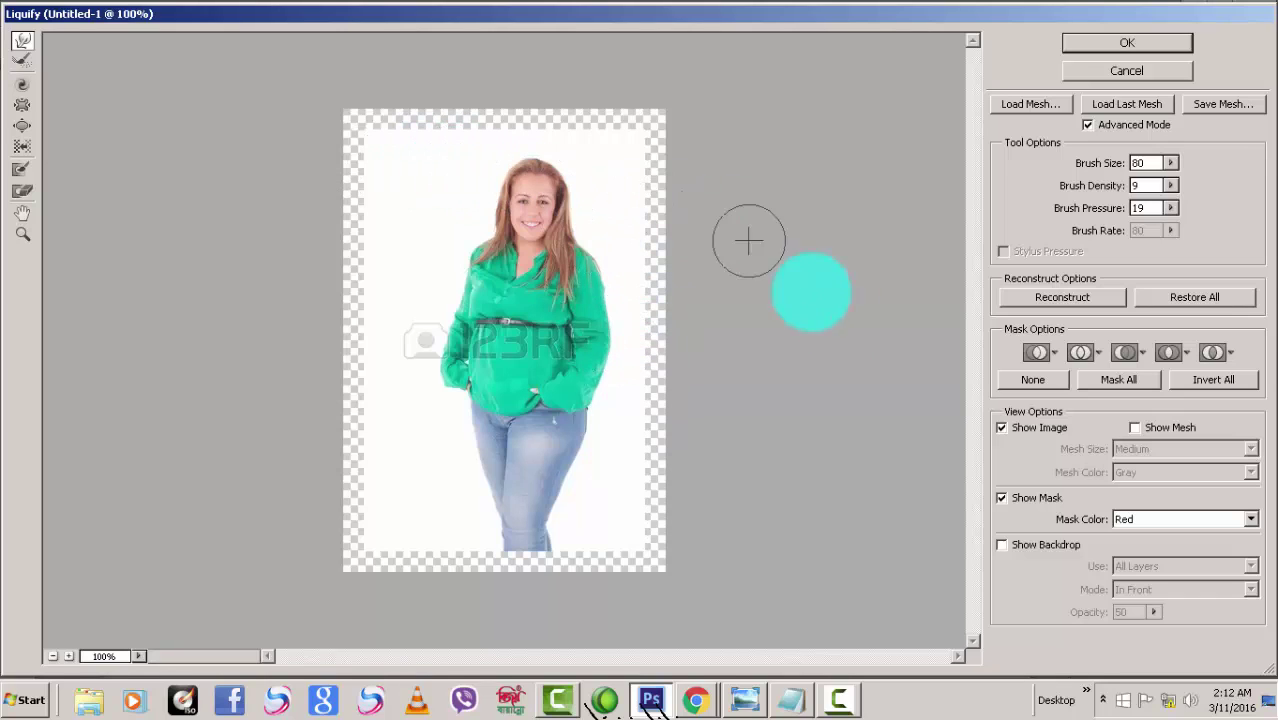
left_click_drag(565, 212, 500, 295)
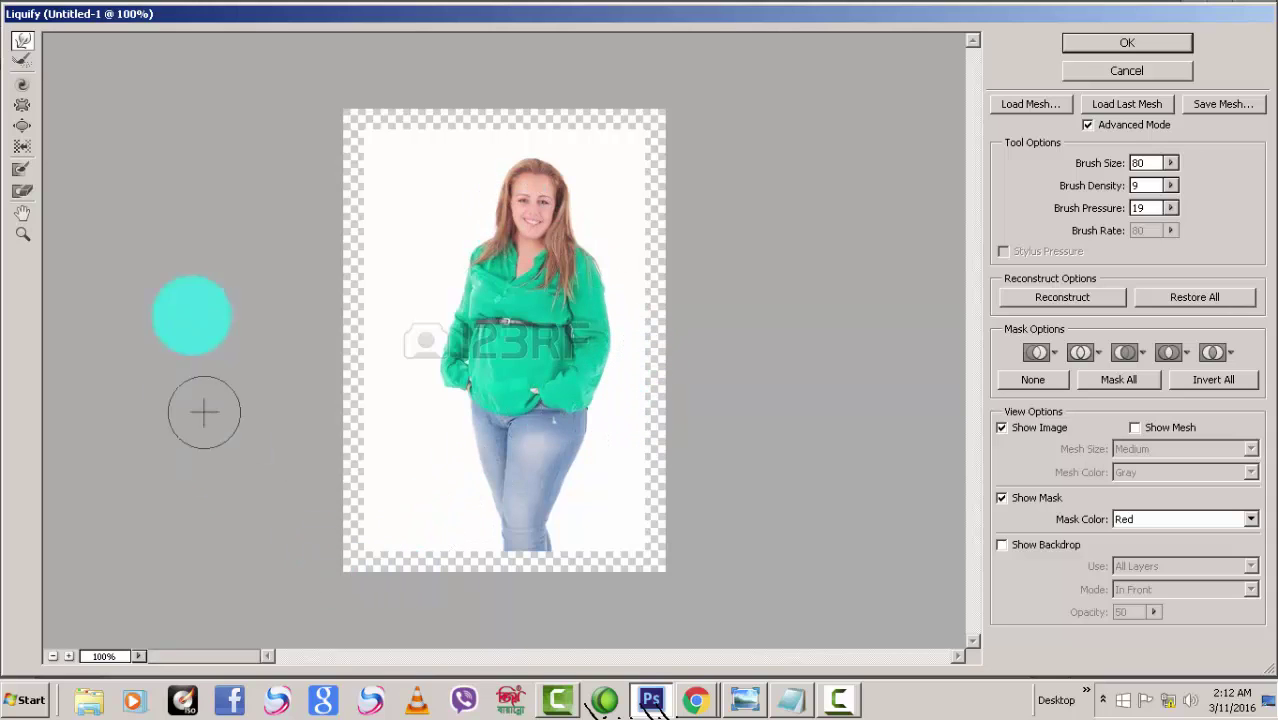
left_click(22, 234)
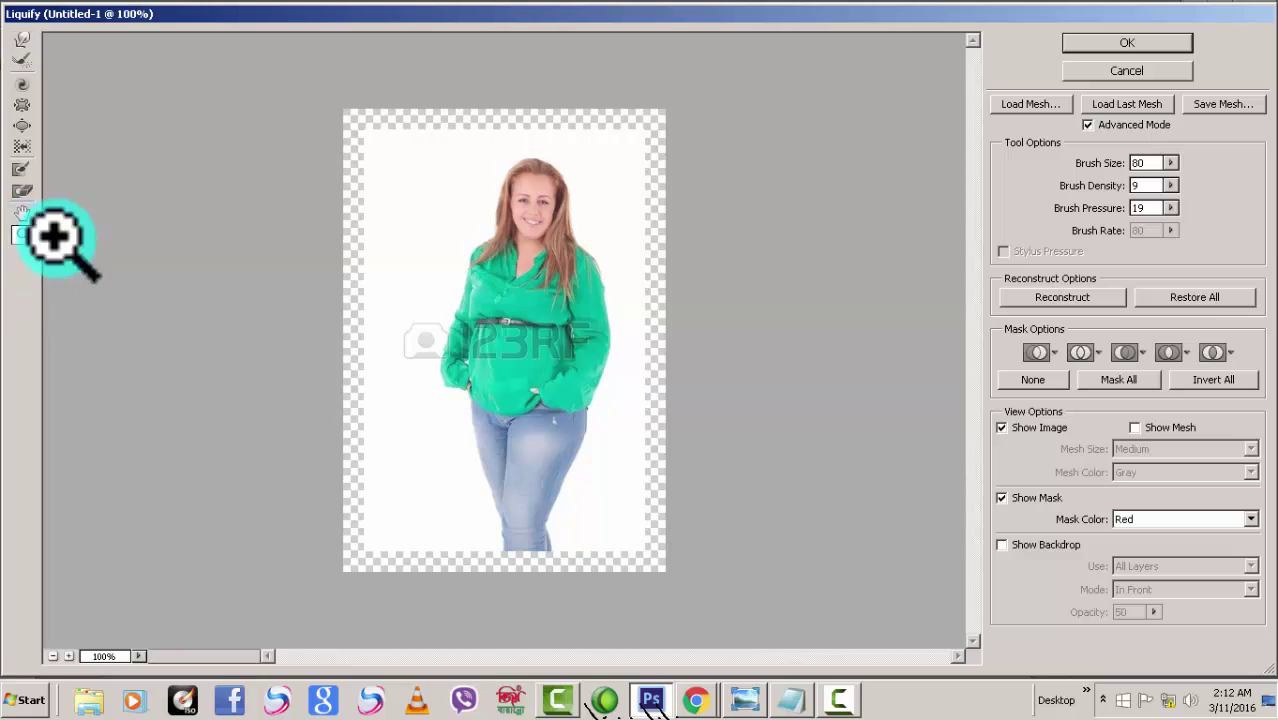
left_click(505, 238)
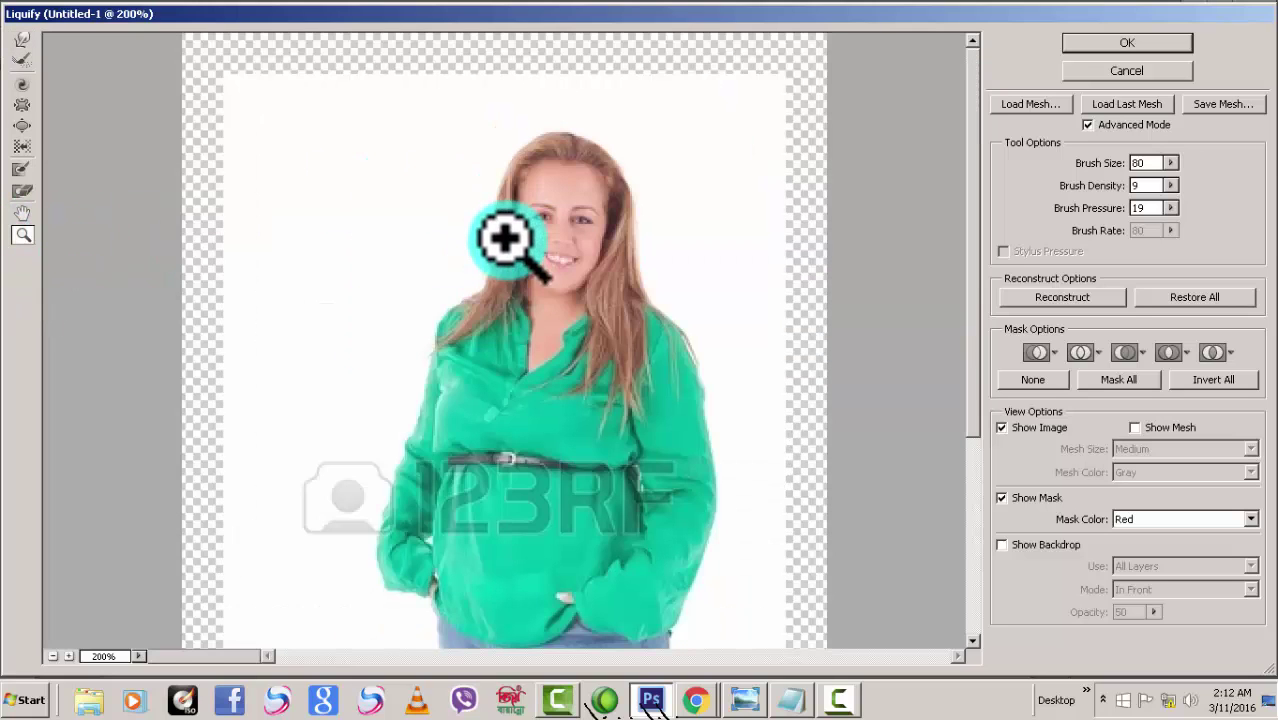
left_click(22, 41)
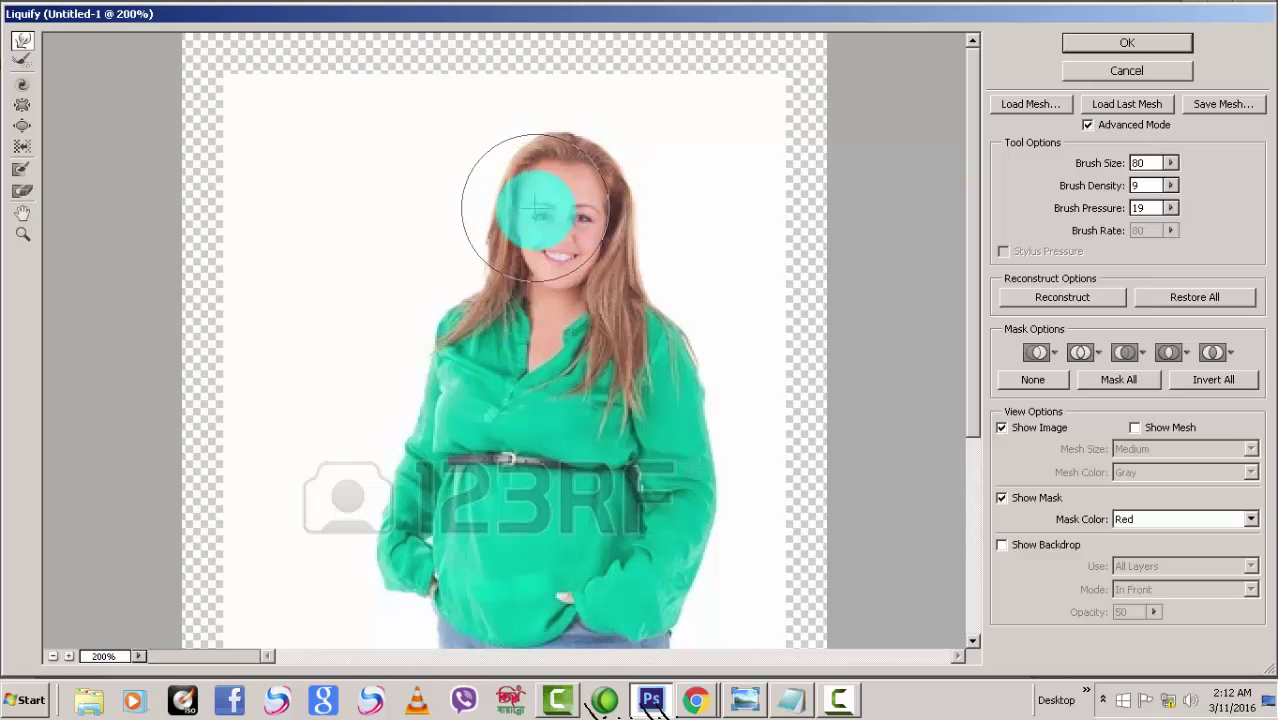
left_click(500, 148)
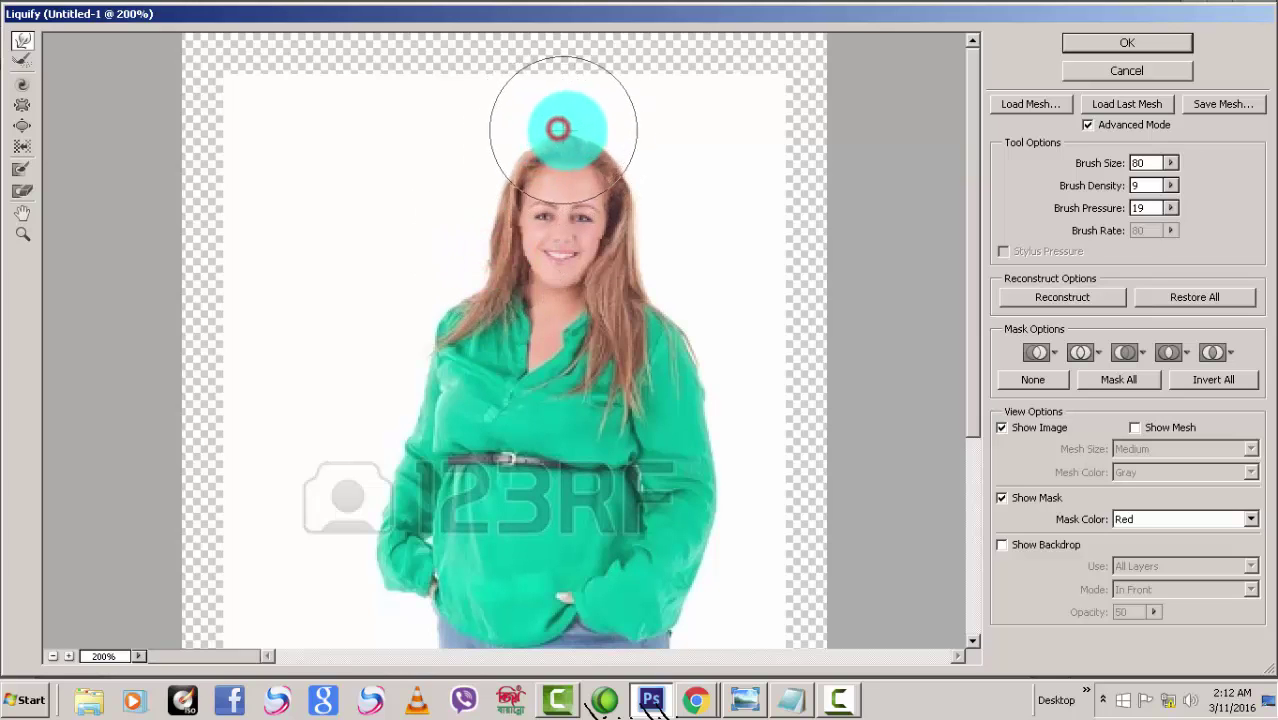
mouse_move(558, 128)
left_mouse_down()
mouse_move(605, 134)
mouse_move(611, 163)
mouse_move(648, 180)
mouse_move(642, 222)
mouse_move(662, 271)
left_mouse_up()
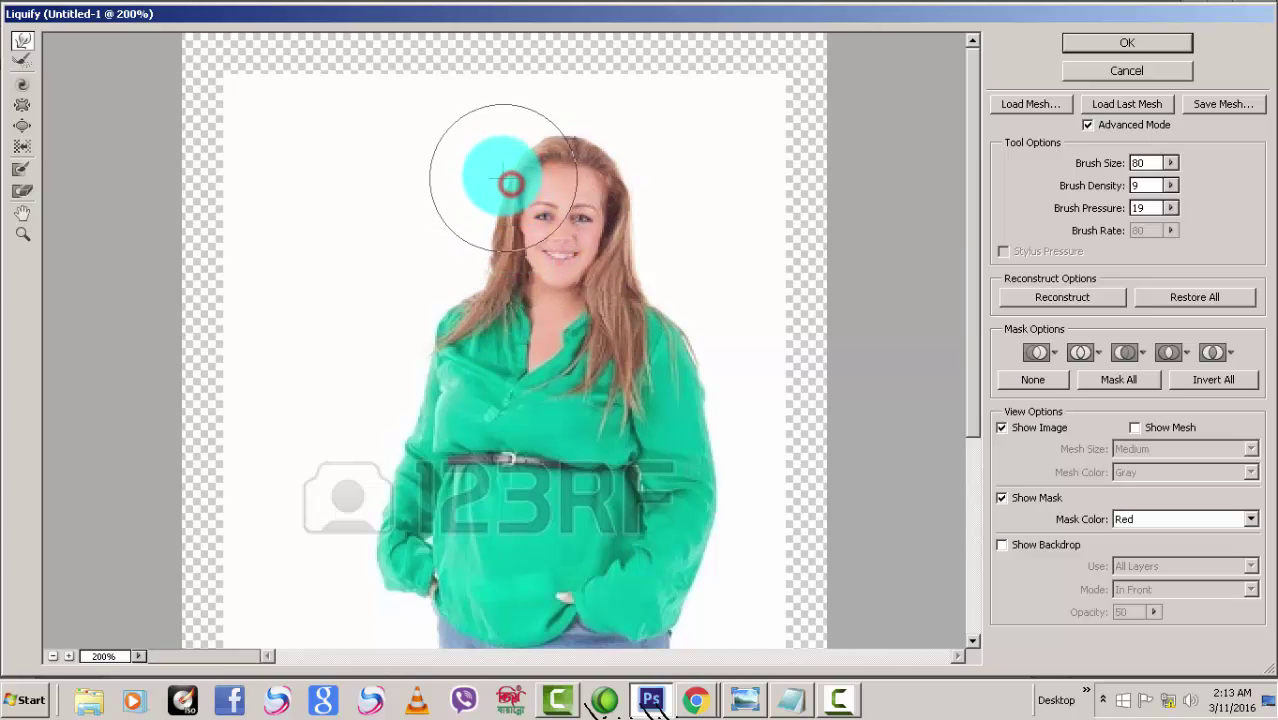
mouse_move(617, 265)
left_mouse_down()
mouse_move(642, 271)
mouse_move(615, 237)
mouse_move(639, 215)
left_mouse_up()
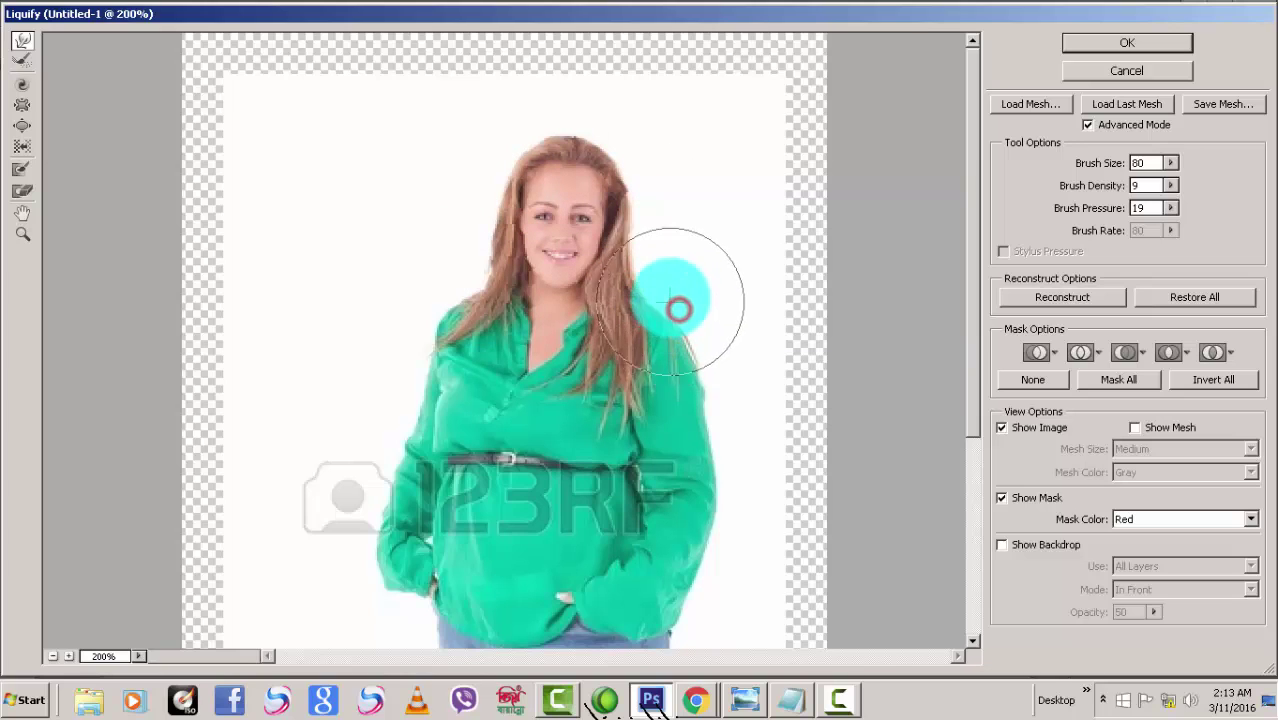
- Push both shoulders, the sleeve edges and the chin inward with the Forward Warp tool
left_click_drag(685, 314, 702, 357)
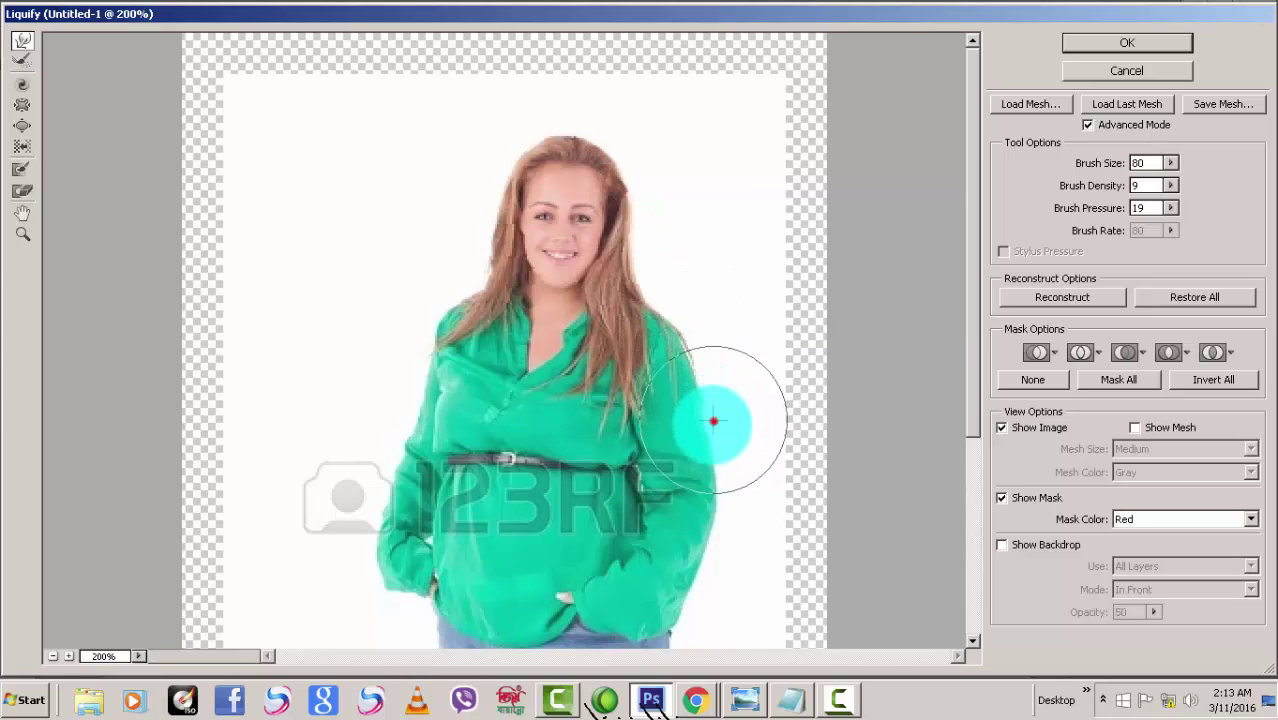
mouse_move(710, 419)
left_mouse_down()
mouse_move(714, 345)
mouse_move(699, 353)
mouse_move(694, 312)
mouse_move(637, 334)
mouse_move(421, 307)
mouse_move(430, 317)
mouse_move(407, 328)
mouse_move(425, 326)
mouse_move(416, 354)
mouse_move(385, 384)
mouse_move(413, 387)
mouse_move(355, 439)
mouse_move(384, 442)
mouse_move(336, 482)
mouse_move(362, 482)
mouse_move(313, 534)
mouse_move(360, 524)
mouse_move(346, 597)
mouse_move(387, 570)
mouse_move(381, 589)
mouse_move(352, 549)
mouse_move(404, 502)
mouse_move(396, 469)
mouse_move(425, 449)
mouse_move(405, 425)
mouse_move(468, 289)
left_mouse_up()
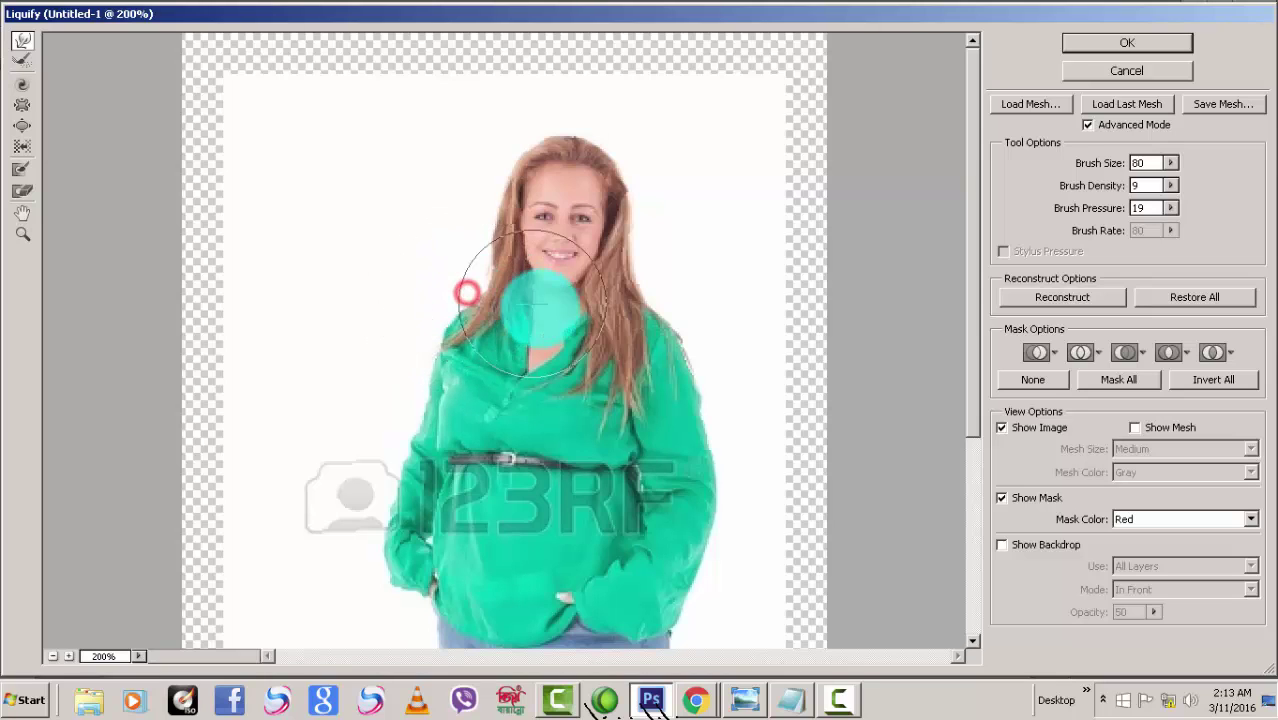
mouse_move(555, 298)
left_mouse_down()
mouse_move(506, 282)
mouse_move(512, 272)
mouse_move(555, 303)
left_mouse_up()
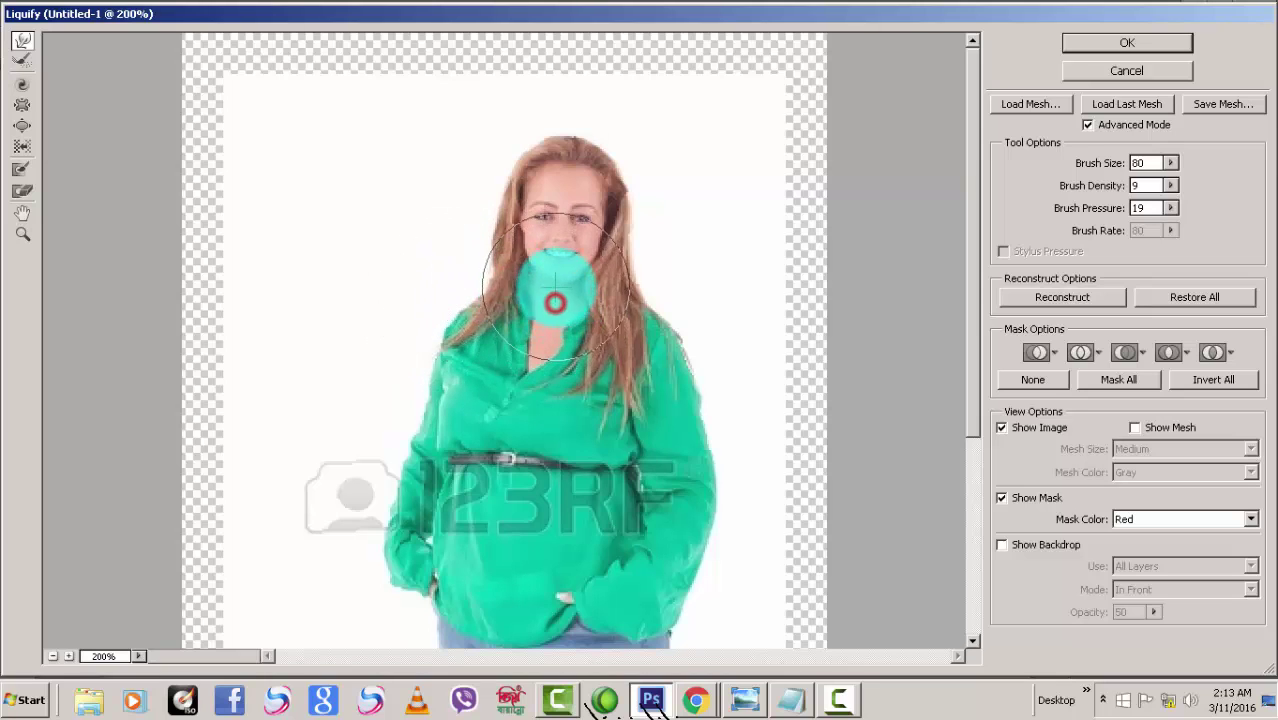
- Slim the woman's left upper arm and shoulder, and push her right sleeve toward the waist with Forward Warp
left_click(722, 406)
mouse_move(712, 338)
left_mouse_down()
mouse_move(689, 280)
mouse_move(709, 316)
mouse_move(698, 391)
mouse_move(738, 412)
mouse_move(705, 449)
mouse_move(738, 440)
mouse_move(706, 462)
left_mouse_up()
left_click_drag(713, 408, 692, 420)
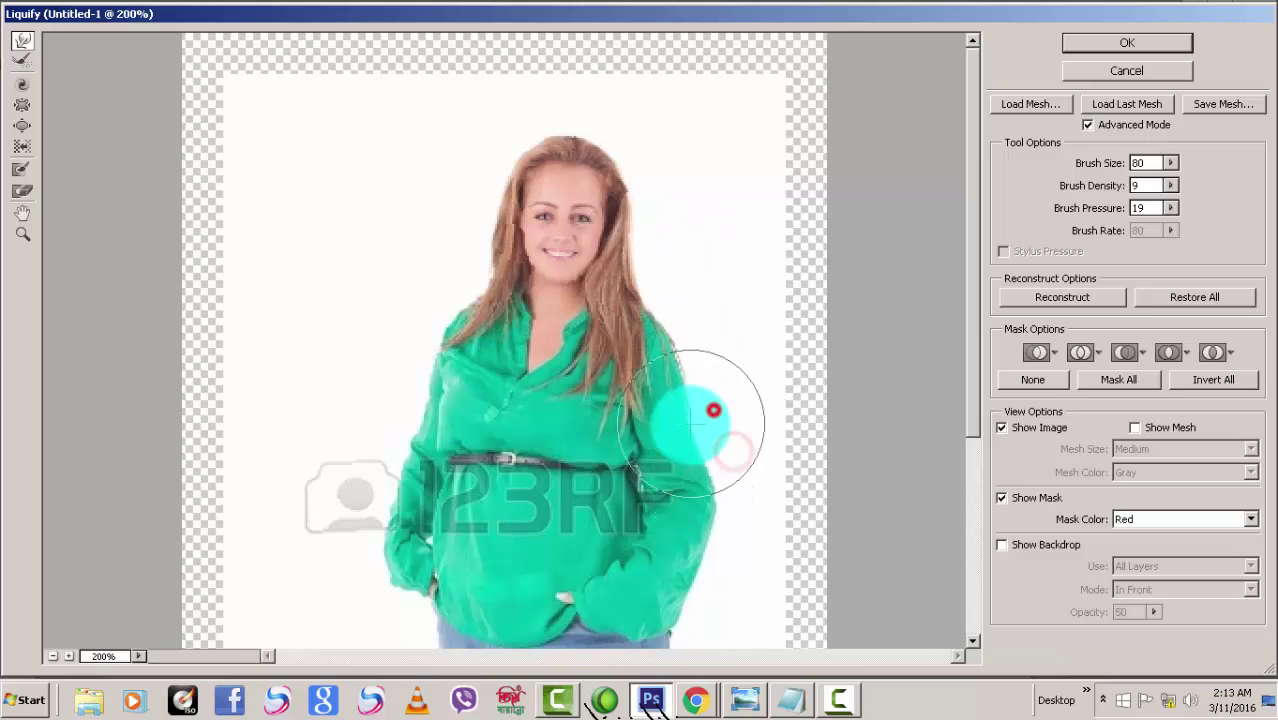
left_click_drag(702, 371, 684, 372)
mouse_move(692, 326)
left_mouse_down()
mouse_move(790, 314)
mouse_move(712, 326)
mouse_move(763, 267)
mouse_move(721, 290)
mouse_move(754, 423)
mouse_move(711, 410)
mouse_move(705, 466)
mouse_move(667, 452)
mouse_move(677, 496)
mouse_move(694, 452)
mouse_move(669, 432)
mouse_move(767, 340)
mouse_move(731, 263)
mouse_move(736, 222)
mouse_move(700, 242)
left_mouse_up()
scroll(787, 322, "down", 3)
left_click(428, 242)
mouse_move(428, 242)
left_mouse_down()
mouse_move(433, 310)
mouse_move(464, 296)
mouse_move(450, 287)
mouse_move(476, 266)
mouse_move(463, 267)
mouse_move(614, 298)
mouse_move(575, 220)
mouse_move(561, 242)
mouse_move(578, 219)
mouse_move(560, 192)
mouse_move(588, 293)
mouse_move(609, 332)
mouse_move(598, 295)
mouse_move(621, 321)
mouse_move(447, 326)
mouse_move(393, 385)
mouse_move(470, 368)
left_mouse_up()
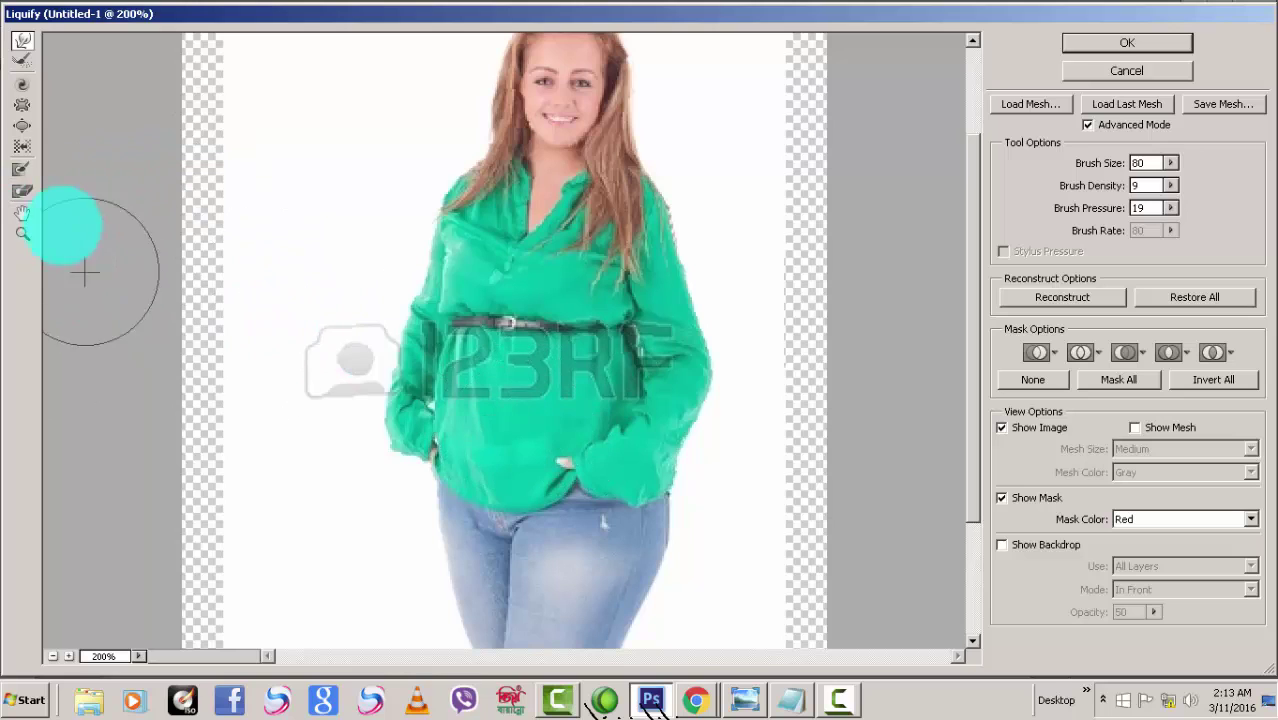
- Shrink the belly, chest and the woman's left cuff and hip area with the Pucker tool
left_click(22, 102)
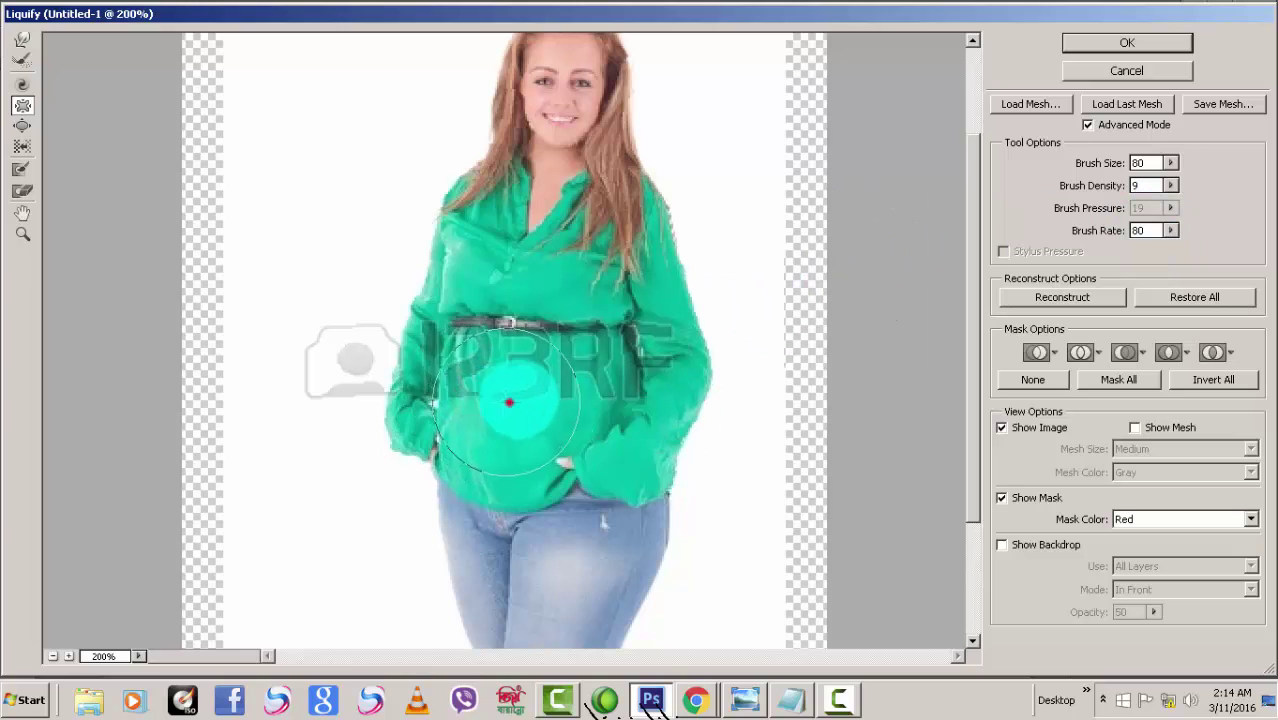
mouse_move(549, 376)
left_mouse_down()
mouse_move(496, 422)
mouse_move(463, 299)
mouse_move(599, 280)
mouse_move(597, 296)
left_mouse_up()
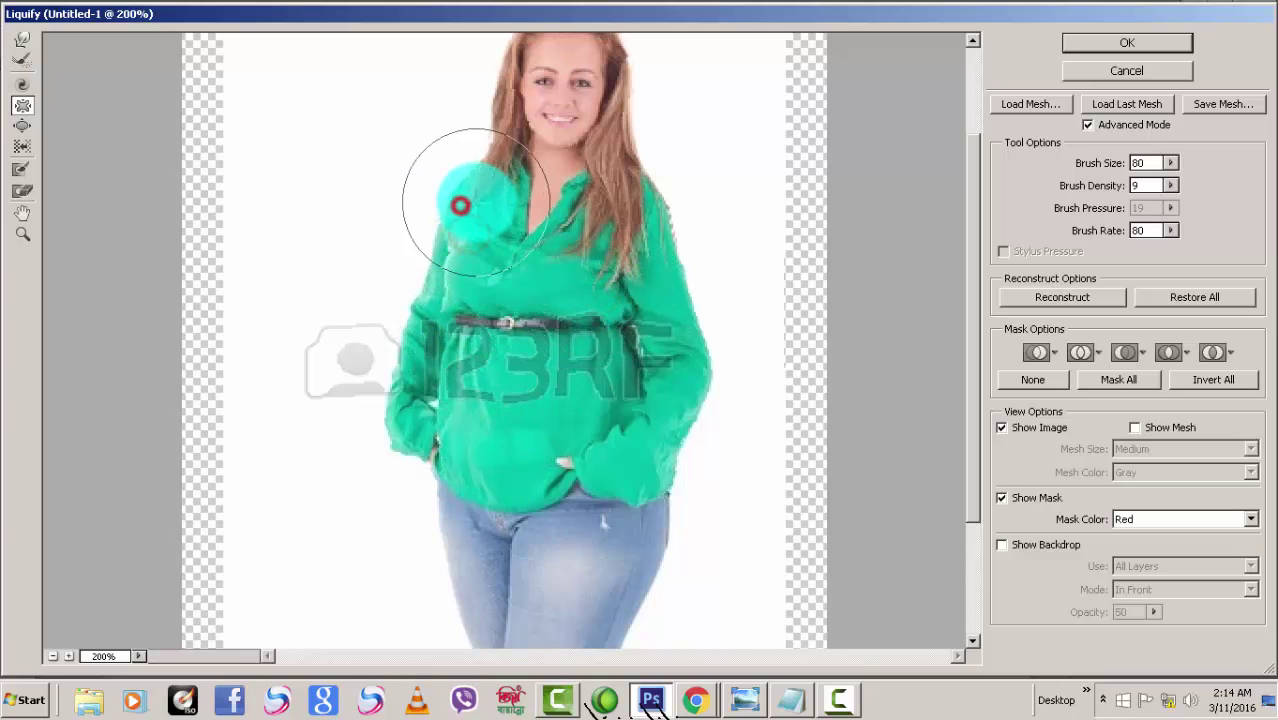
mouse_move(598, 212)
left_mouse_down()
mouse_move(585, 214)
mouse_move(587, 248)
left_mouse_up()
left_click(722, 477)
mouse_move(722, 477)
left_mouse_down()
mouse_move(629, 315)
mouse_move(529, 220)
mouse_move(488, 447)
mouse_move(430, 304)
mouse_move(507, 284)
mouse_move(513, 263)
mouse_move(663, 364)
mouse_move(673, 303)
mouse_move(660, 275)
mouse_move(675, 377)
mouse_move(667, 365)
mouse_move(654, 420)
mouse_move(618, 399)
mouse_move(477, 401)
mouse_move(492, 346)
mouse_move(536, 350)
mouse_move(540, 301)
mouse_move(497, 261)
mouse_move(539, 259)
mouse_move(465, 301)
mouse_move(452, 335)
mouse_move(463, 336)
mouse_move(441, 364)
mouse_move(523, 354)
mouse_move(503, 386)
mouse_move(511, 379)
mouse_move(507, 419)
mouse_move(584, 506)
mouse_move(640, 530)
left_mouse_up()
- Slim the thighs, knees and lower legs with the Pucker tool, continuing up over the belly
left_click_drag(976, 385, 979, 500)
mouse_move(665, 467)
left_mouse_down()
mouse_move(585, 437)
mouse_move(551, 446)
mouse_move(534, 420)
mouse_move(539, 367)
mouse_move(454, 367)
mouse_move(474, 355)
mouse_move(462, 358)
mouse_move(475, 349)
mouse_move(462, 330)
mouse_move(487, 423)
mouse_move(547, 460)
mouse_move(558, 486)
mouse_move(622, 392)
mouse_move(633, 351)
mouse_move(594, 428)
mouse_move(565, 442)
left_mouse_up()
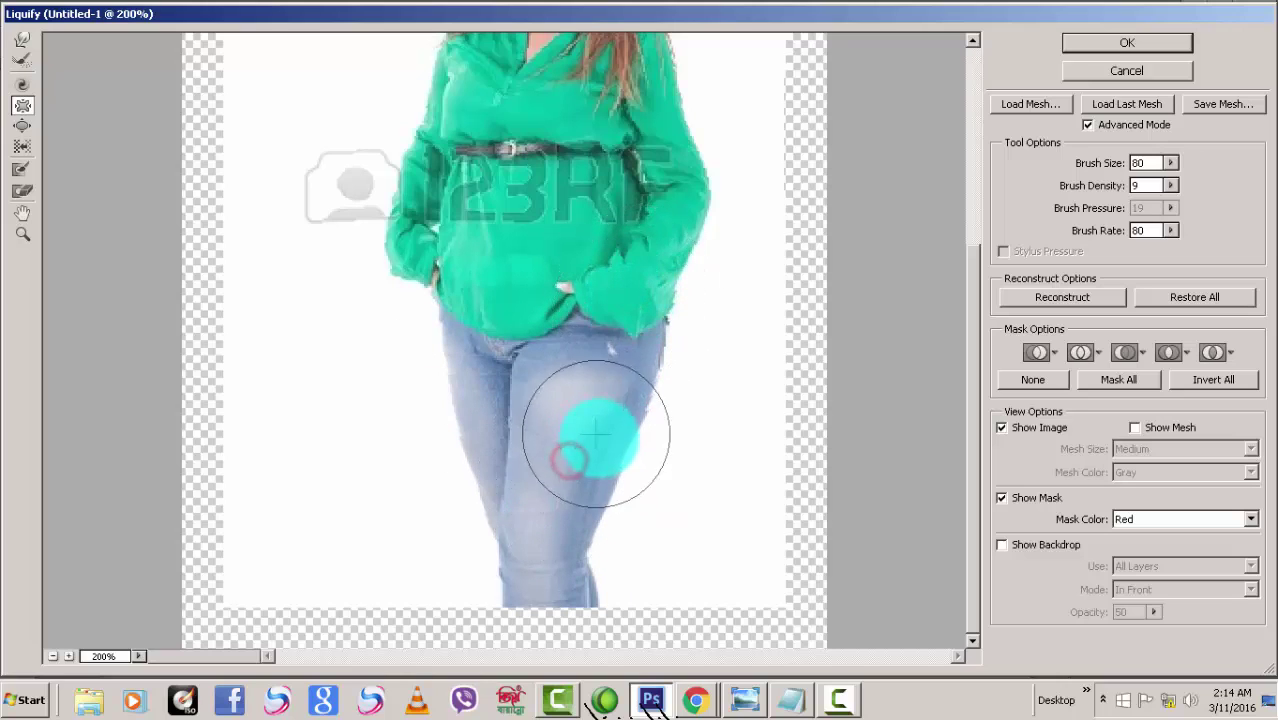
left_click_drag(649, 343, 626, 406)
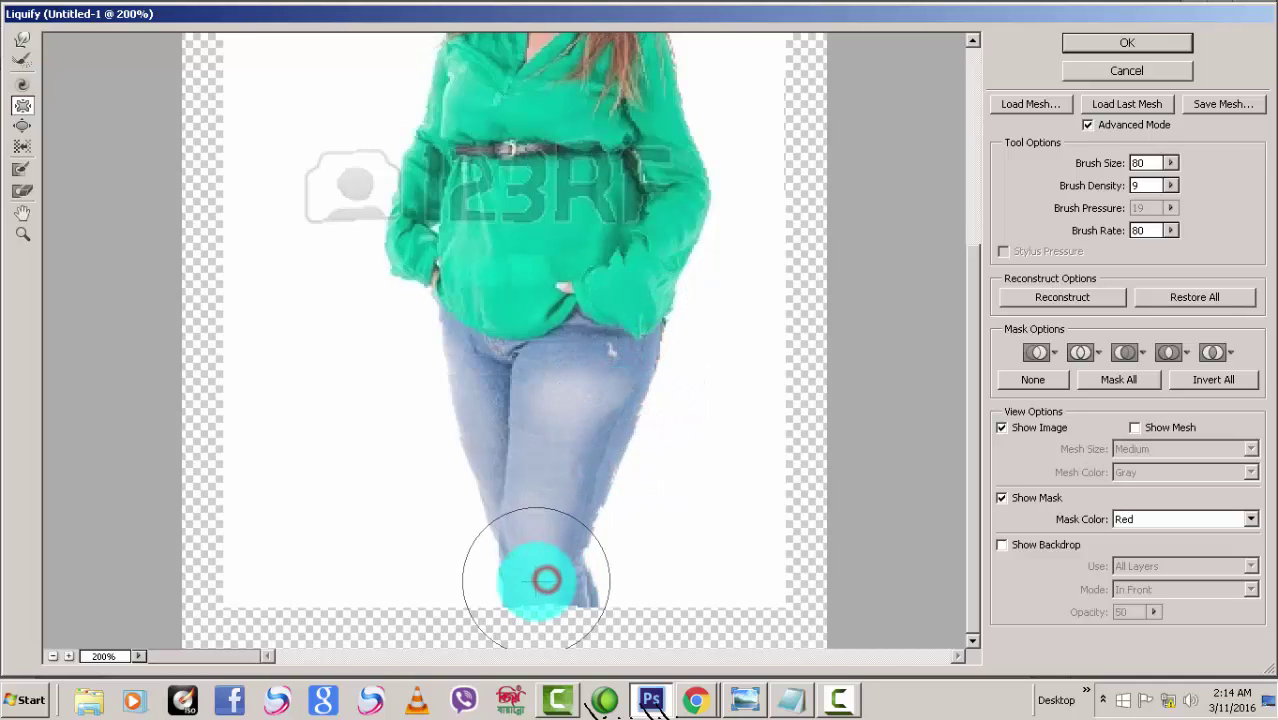
mouse_move(540, 596)
left_mouse_down()
mouse_move(528, 550)
mouse_move(540, 598)
left_mouse_up()
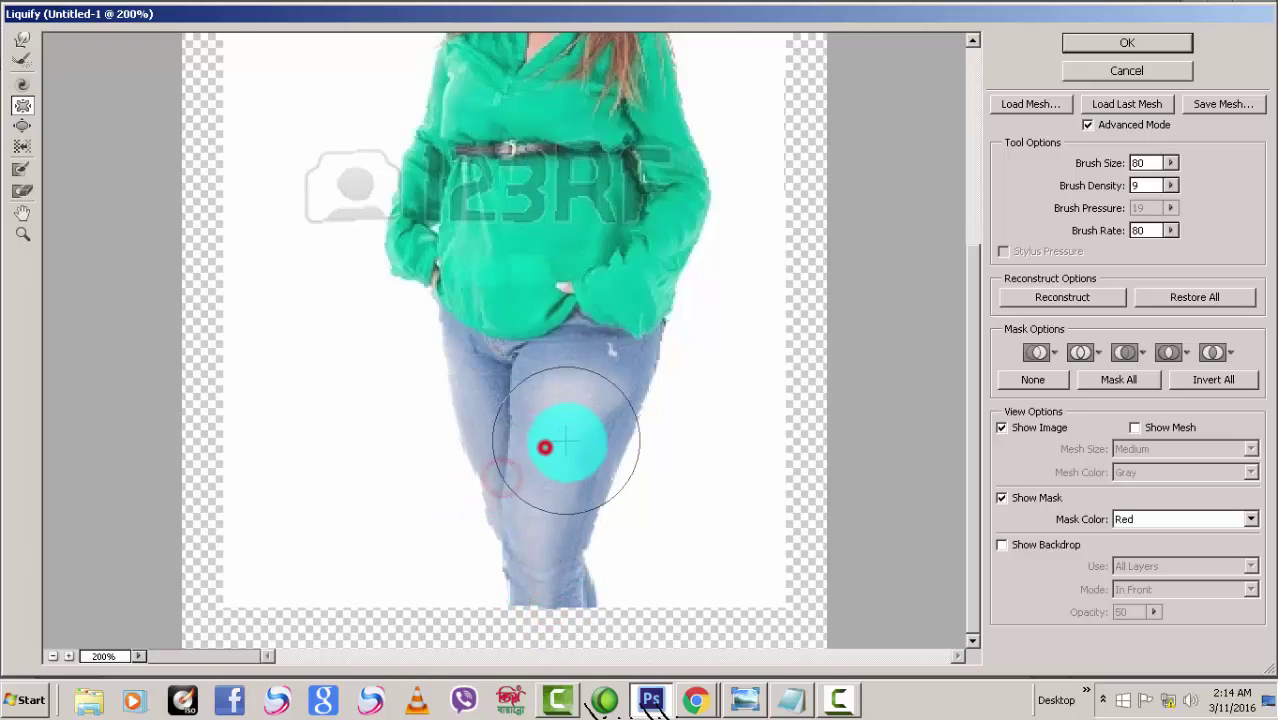
mouse_move(546, 516)
left_mouse_down()
mouse_move(519, 494)
mouse_move(540, 443)
mouse_move(538, 379)
mouse_move(537, 395)
mouse_move(555, 379)
mouse_move(564, 389)
mouse_move(592, 471)
mouse_move(579, 441)
mouse_move(597, 441)
mouse_move(630, 363)
mouse_move(609, 483)
mouse_move(573, 494)
mouse_move(586, 496)
mouse_move(563, 543)
mouse_move(579, 588)
mouse_move(561, 595)
mouse_move(557, 449)
mouse_move(534, 414)
mouse_move(552, 376)
mouse_move(553, 406)
mouse_move(487, 398)
mouse_move(497, 390)
mouse_move(479, 354)
mouse_move(461, 349)
mouse_move(476, 323)
mouse_move(486, 212)
left_mouse_up()
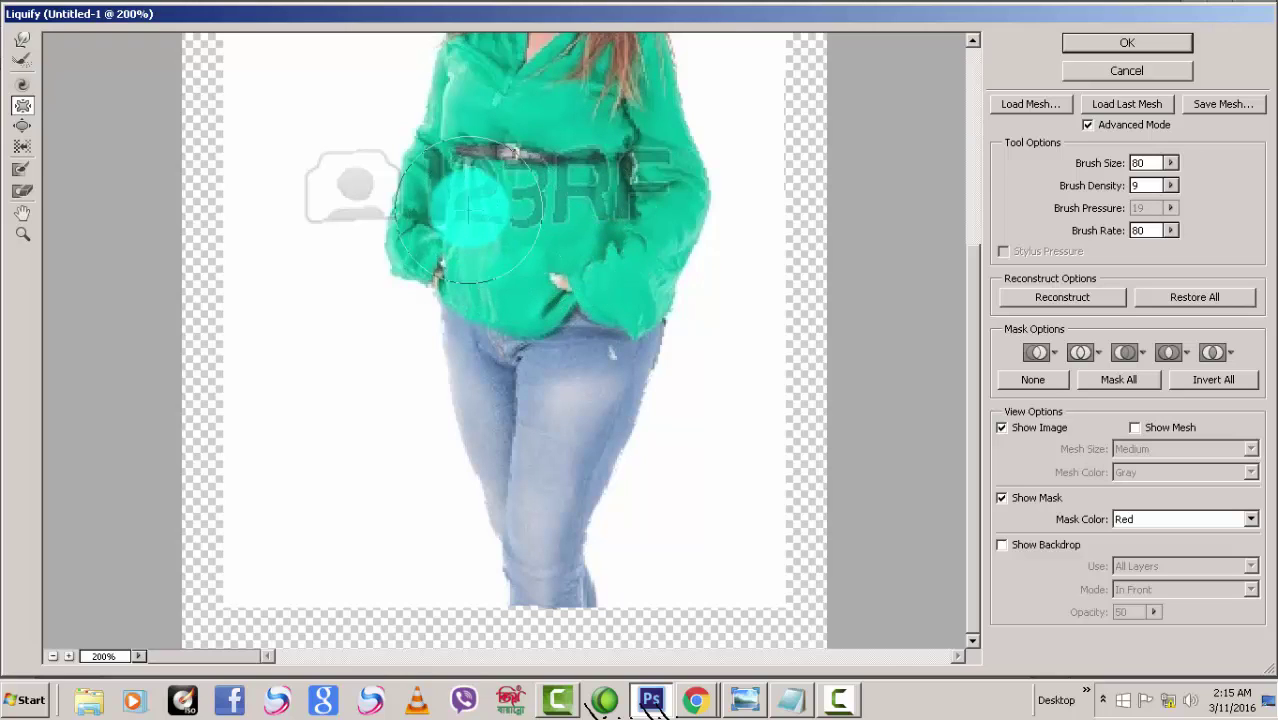
- Pucker the waist, lower blouse and the woman's left thigh and hip to slim them further
mouse_move(507, 195)
left_mouse_down()
mouse_move(524, 221)
mouse_move(545, 189)
left_mouse_up()
mouse_move(548, 250)
left_mouse_down()
mouse_move(494, 271)
mouse_move(508, 254)
mouse_move(523, 290)
left_mouse_up()
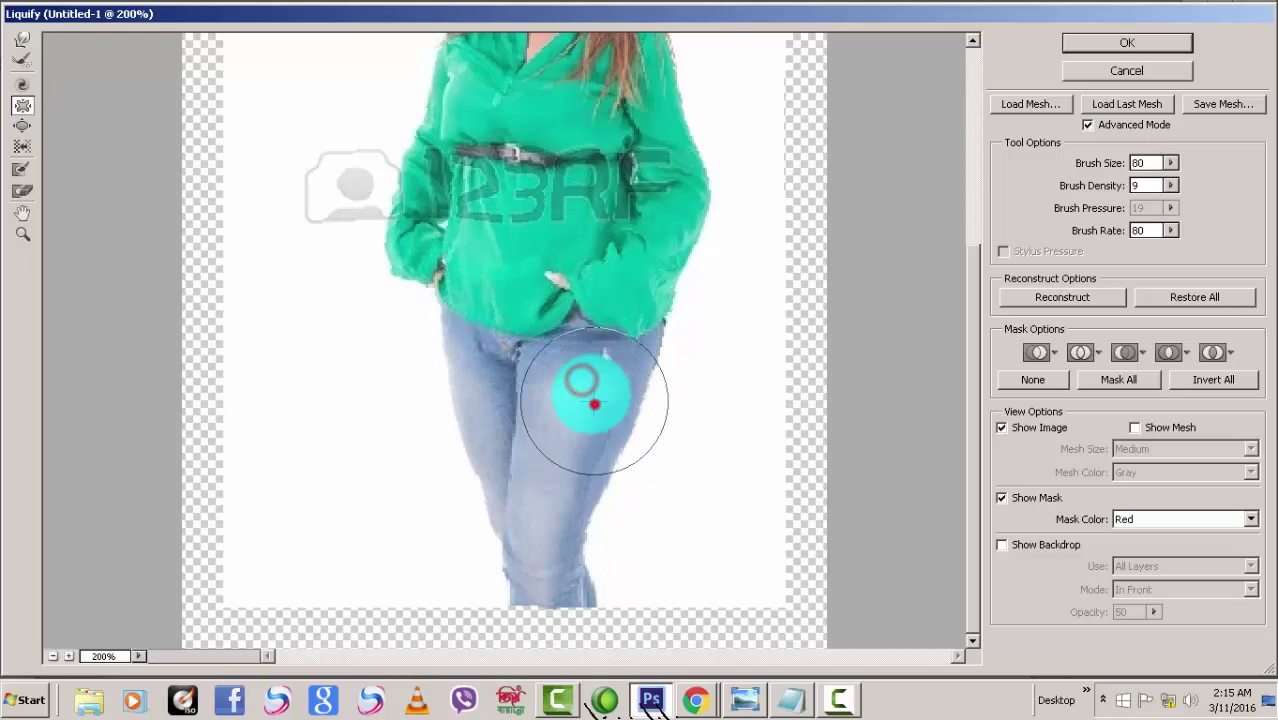
left_click_drag(594, 404, 624, 384)
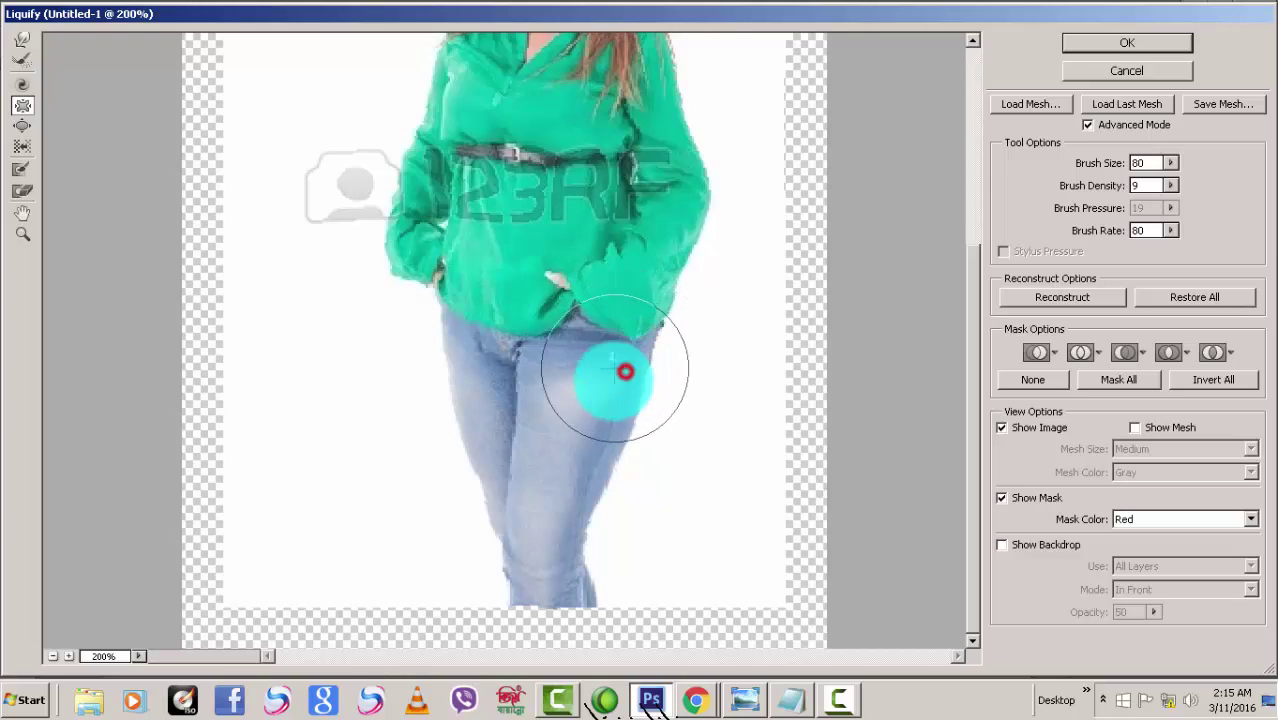
mouse_move(605, 432)
left_mouse_down()
mouse_move(593, 475)
mouse_move(578, 462)
mouse_move(588, 472)
mouse_move(577, 487)
mouse_move(627, 388)
mouse_move(591, 410)
left_mouse_up()
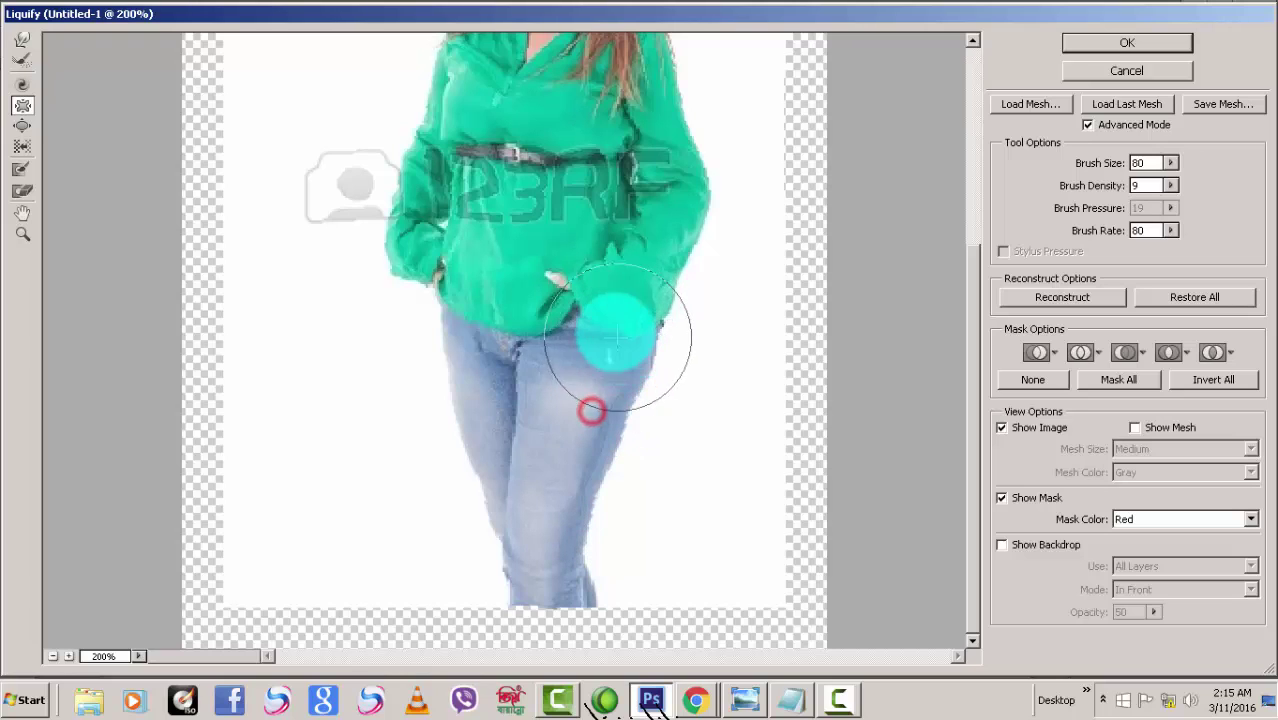
mouse_move(615, 307)
left_mouse_down()
mouse_move(649, 247)
mouse_move(502, 281)
mouse_move(416, 250)
mouse_move(405, 219)
mouse_move(420, 145)
left_mouse_up()
- Pucker the belly, chest, shoulders and the woman's left sleeve to narrow the upper body
scroll(614, 457, "up", 4)
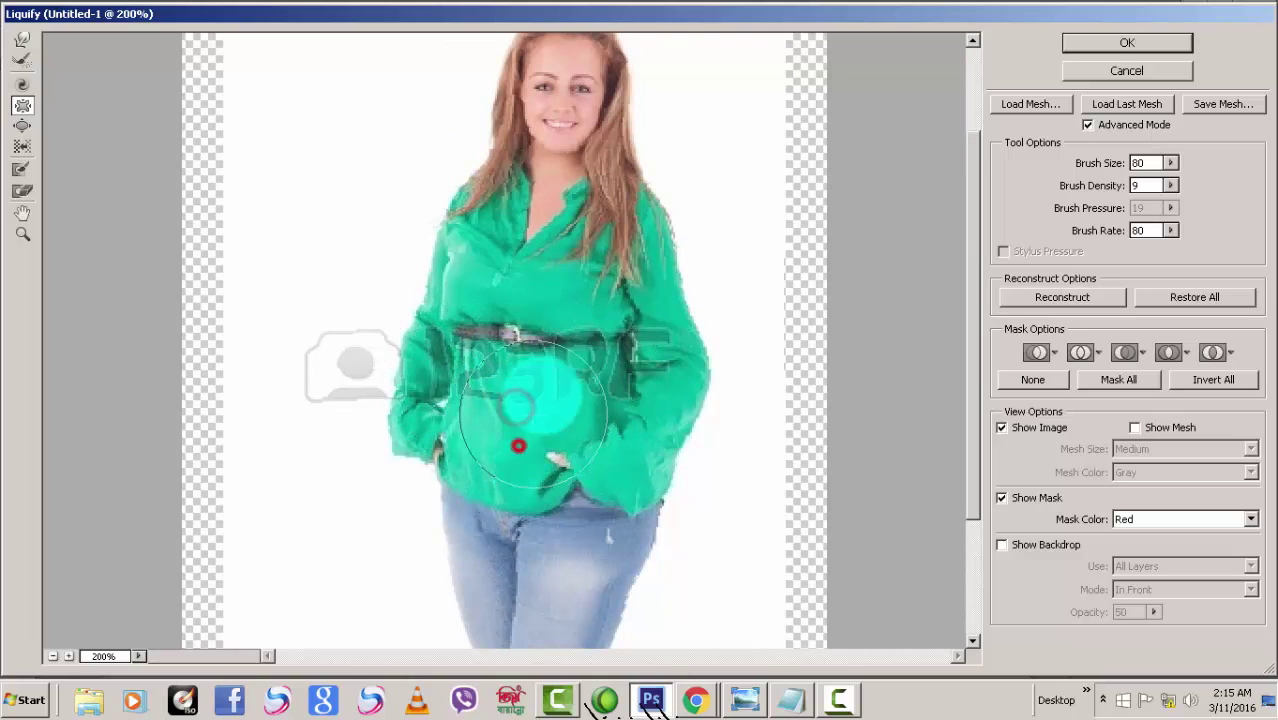
mouse_move(518, 446)
left_mouse_down()
mouse_move(565, 280)
mouse_move(464, 292)
mouse_move(485, 262)
left_mouse_up()
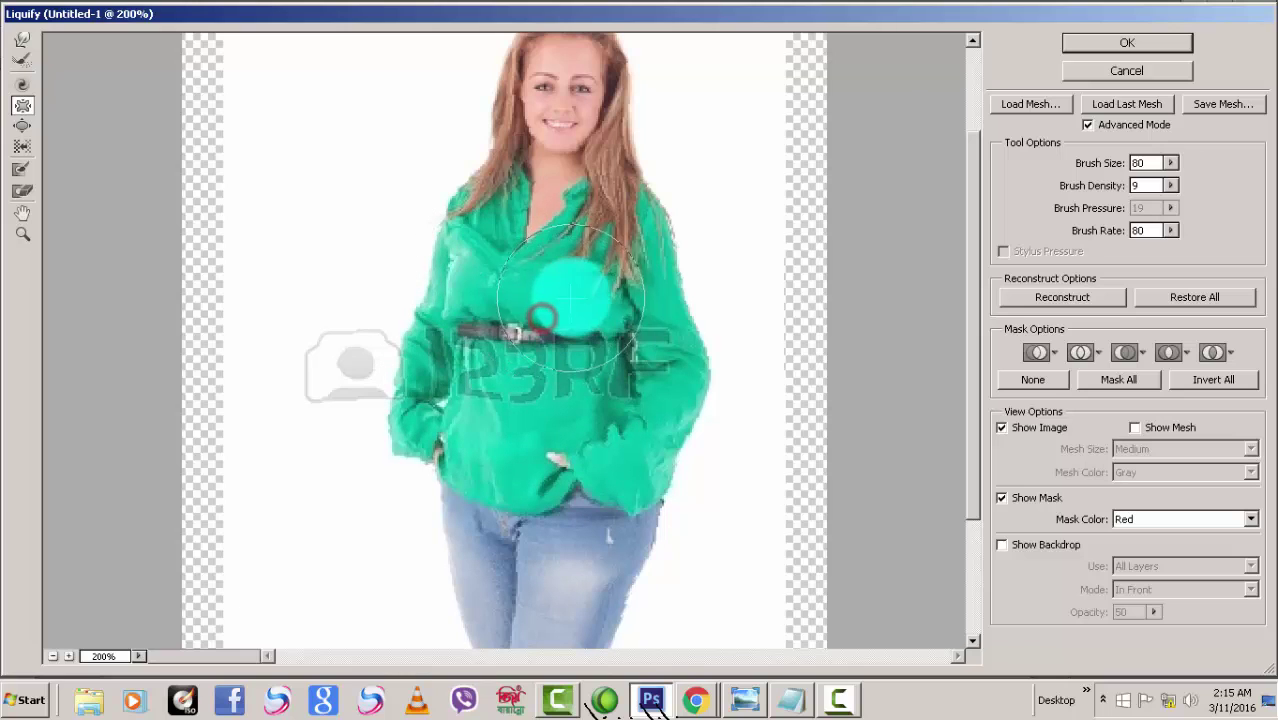
mouse_move(592, 296)
left_mouse_down()
mouse_move(573, 259)
mouse_move(581, 282)
mouse_move(663, 262)
mouse_move(684, 394)
mouse_move(670, 395)
mouse_move(673, 437)
mouse_move(644, 448)
mouse_move(639, 469)
mouse_move(493, 483)
mouse_move(418, 440)
mouse_move(424, 360)
mouse_move(505, 386)
mouse_move(589, 391)
mouse_move(533, 395)
mouse_move(528, 378)
mouse_move(481, 366)
mouse_move(494, 371)
mouse_move(494, 413)
mouse_move(524, 364)
mouse_move(500, 401)
mouse_move(517, 407)
mouse_move(558, 382)
mouse_move(549, 421)
mouse_move(568, 395)
mouse_move(569, 354)
mouse_move(526, 376)
mouse_move(563, 316)
mouse_move(551, 296)
mouse_move(501, 283)
mouse_move(445, 210)
left_mouse_up()
mouse_move(752, 527)
left_mouse_down()
mouse_move(736, 399)
mouse_move(670, 338)
mouse_move(705, 330)
mouse_move(695, 342)
mouse_move(665, 297)
mouse_move(716, 357)
mouse_move(665, 428)
mouse_move(637, 536)
mouse_move(605, 590)
left_mouse_up()
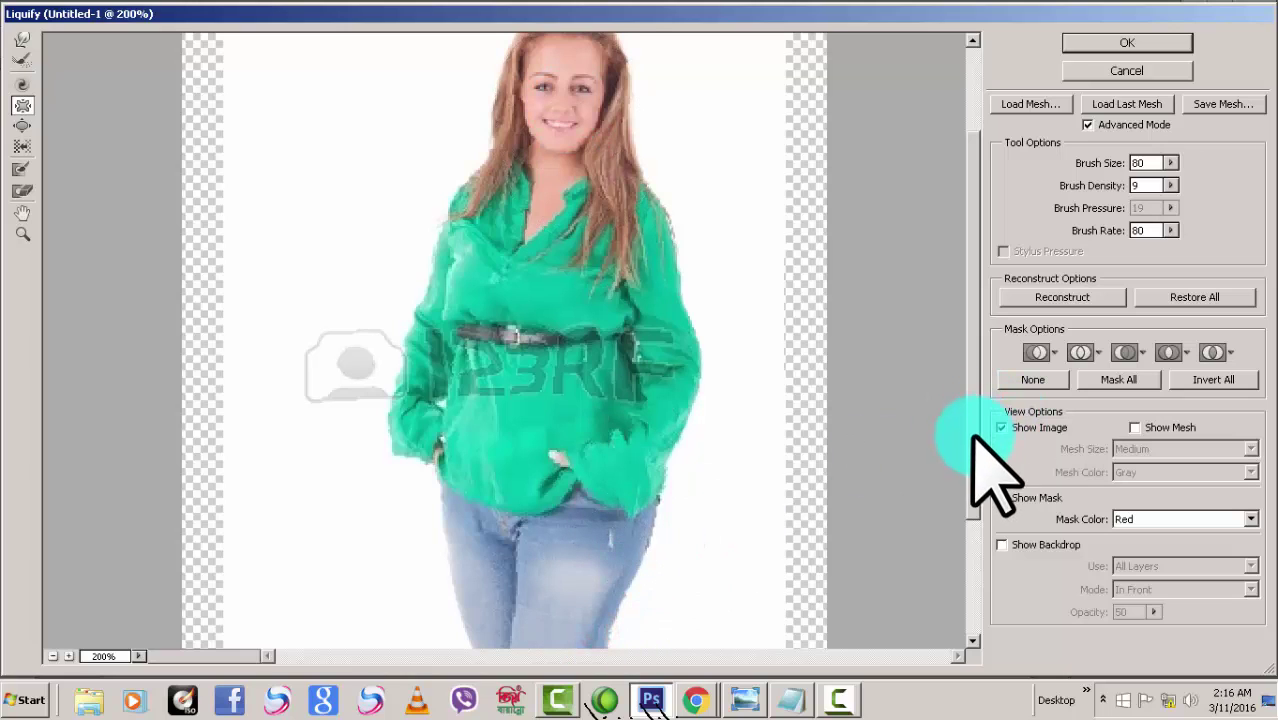
- Pucker both upper thighs and the blouse again to refine the slimmer hips and torso
left_click_drag(974, 440, 982, 515)
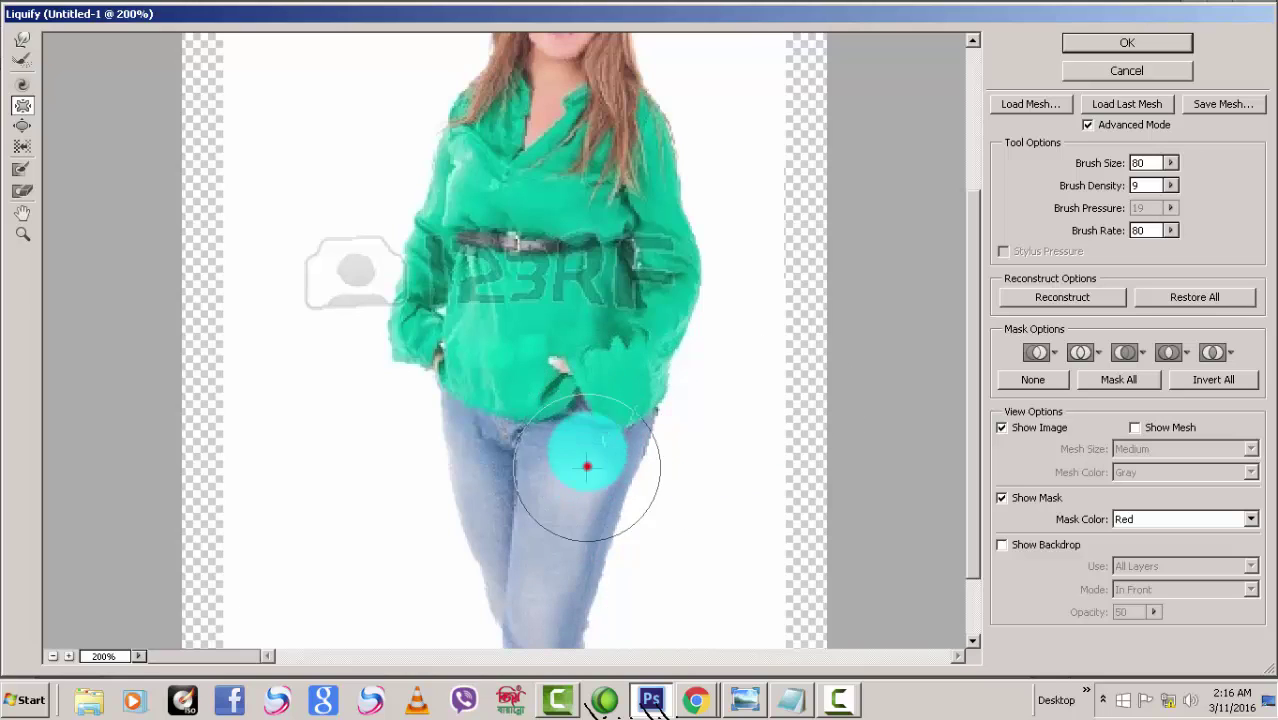
left_click(483, 503)
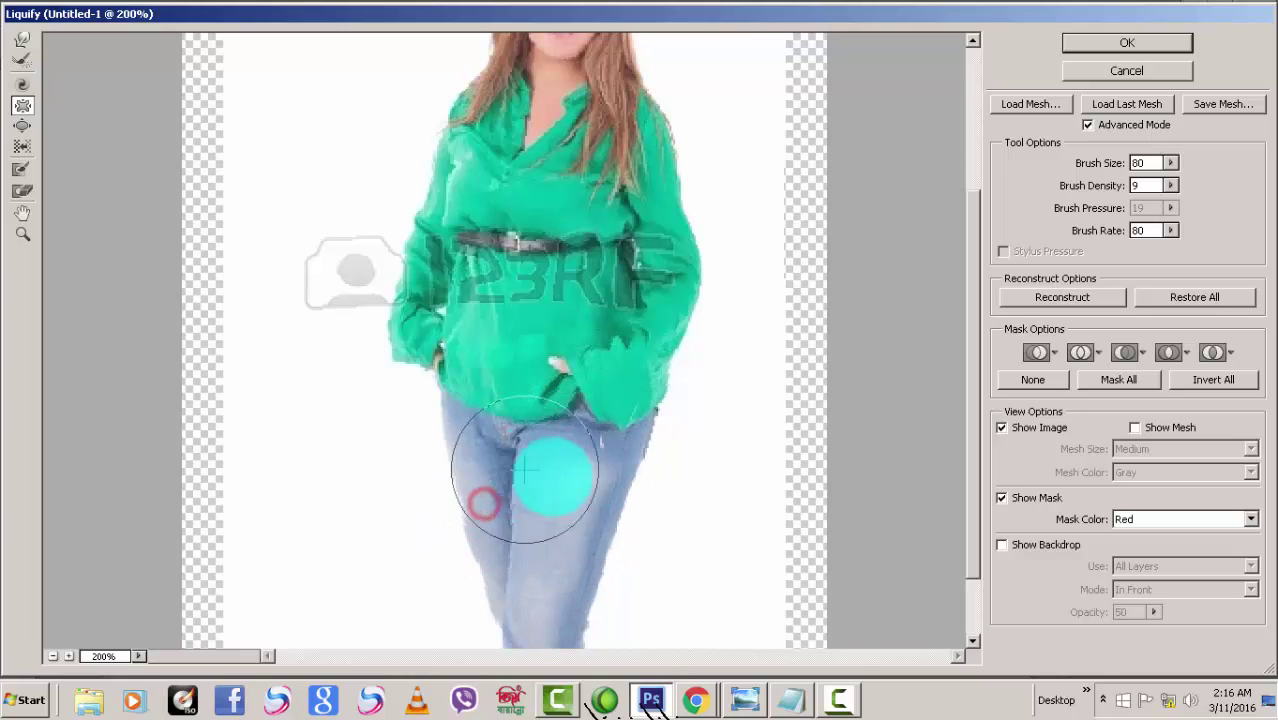
mouse_move(583, 495)
left_mouse_down()
mouse_move(616, 441)
mouse_move(596, 522)
mouse_move(559, 585)
mouse_move(590, 487)
mouse_move(562, 507)
mouse_move(565, 466)
mouse_move(521, 410)
mouse_move(532, 390)
mouse_move(473, 353)
mouse_move(486, 330)
mouse_move(459, 297)
mouse_move(541, 292)
mouse_move(519, 290)
mouse_move(545, 310)
mouse_move(557, 287)
mouse_move(670, 295)
mouse_move(684, 309)
mouse_move(558, 288)
mouse_move(393, 208)
mouse_move(505, 183)
mouse_move(564, 213)
mouse_move(582, 130)
mouse_move(568, 101)
mouse_move(652, 157)
mouse_move(680, 311)
mouse_move(671, 296)
mouse_move(641, 334)
mouse_move(614, 314)
mouse_move(516, 330)
mouse_move(496, 297)
mouse_move(563, 264)
mouse_move(544, 268)
mouse_move(543, 246)
mouse_move(482, 245)
mouse_move(470, 168)
mouse_move(437, 275)
mouse_move(553, 293)
mouse_move(590, 280)
mouse_move(508, 363)
left_mouse_up()
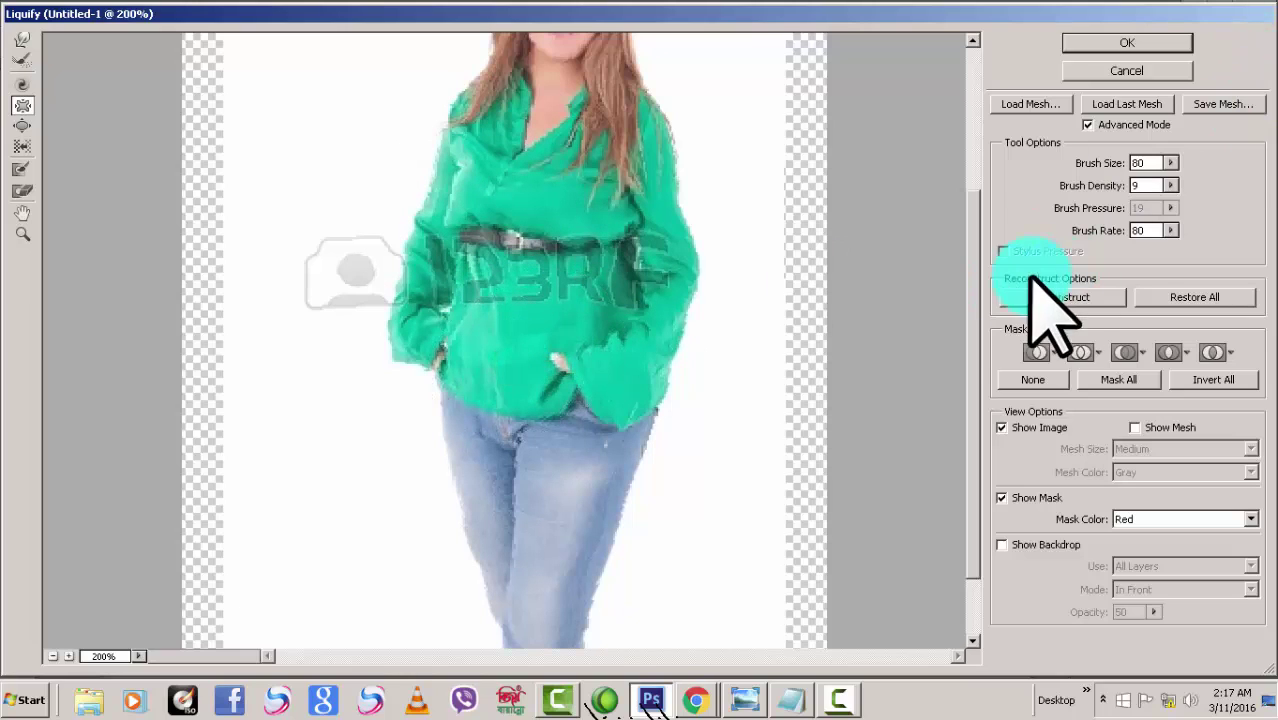
- Set the preview zoom to 50% and examine the whole reshaped figure
left_click_drag(972, 272, 968, 210)
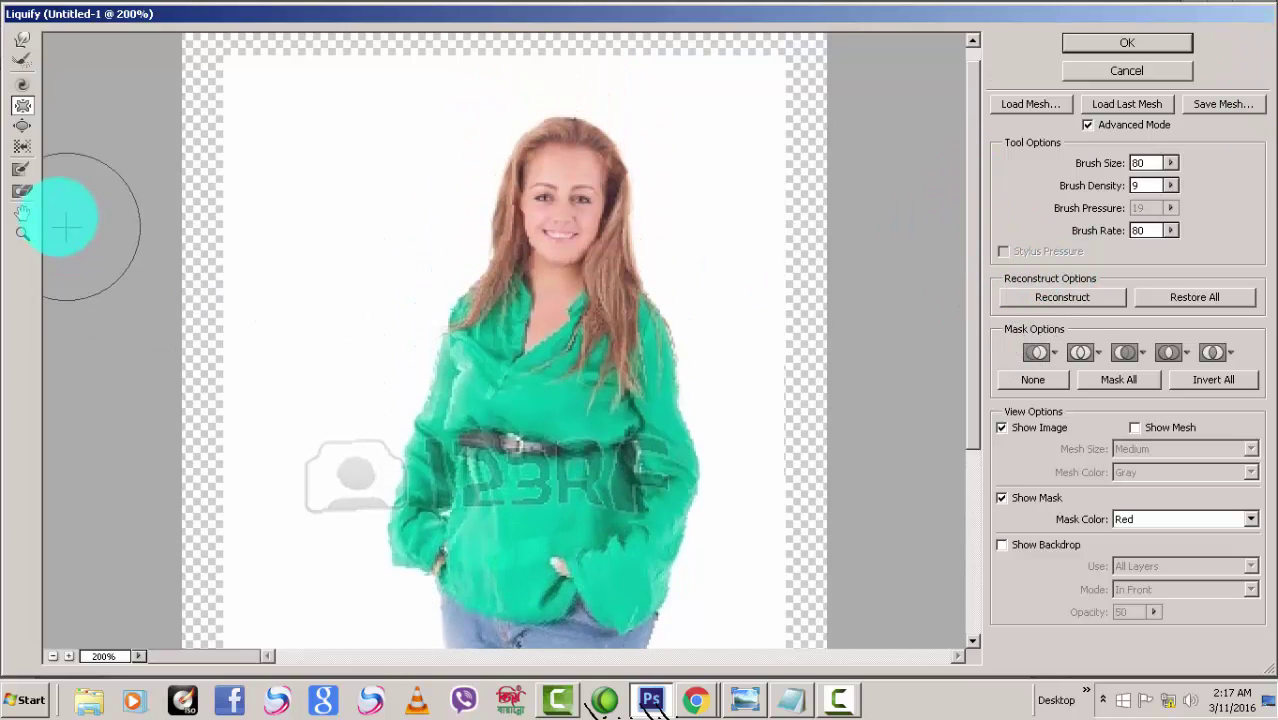
left_click(22, 233)
left_click(500, 335)
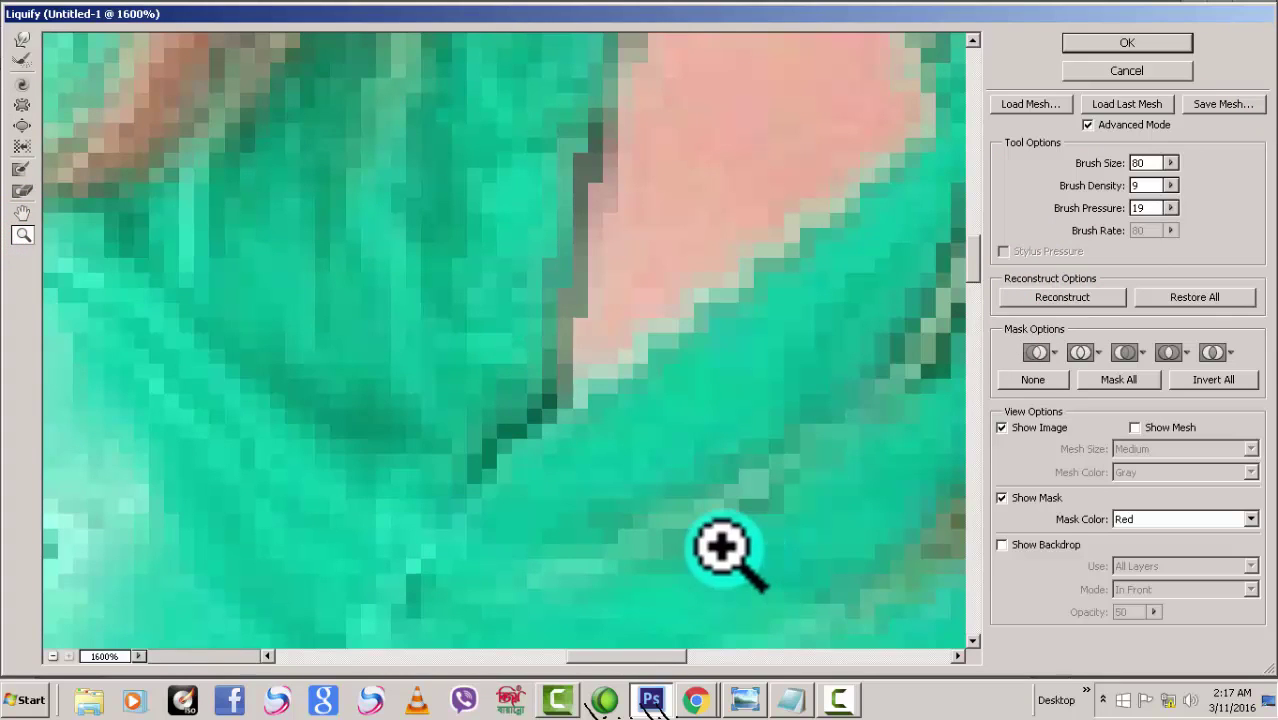
right_click(499, 292)
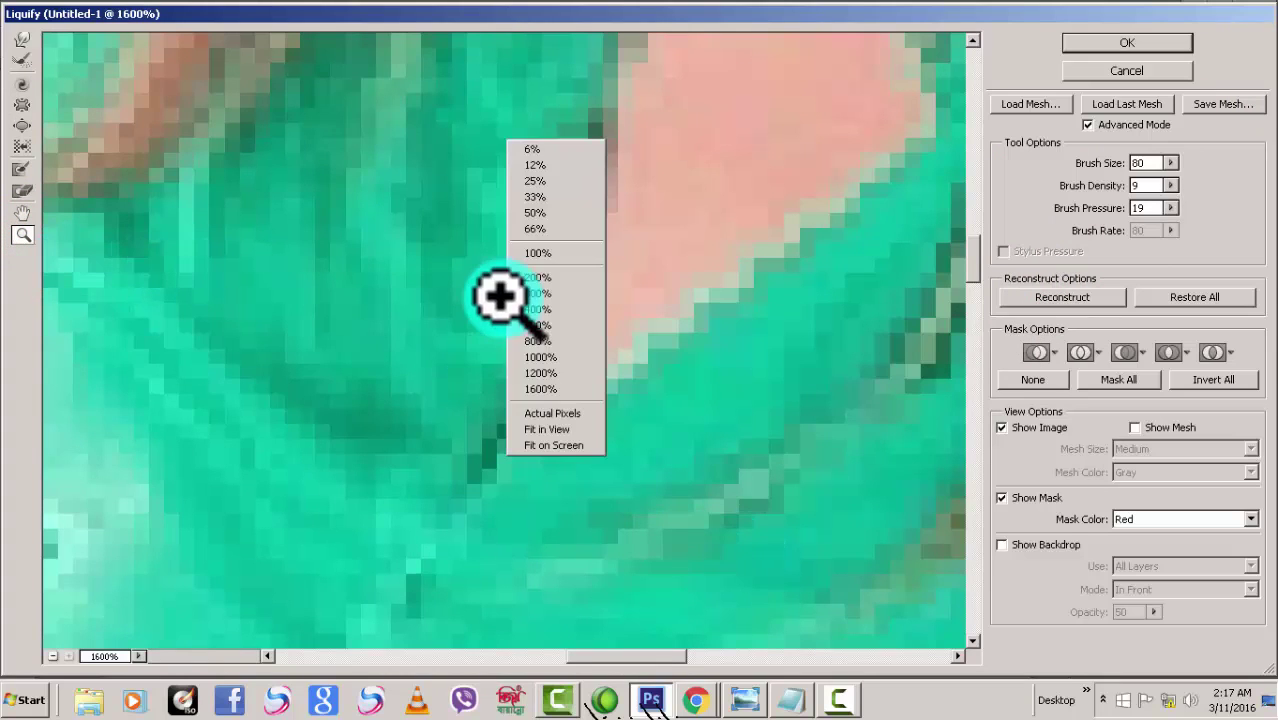
left_click(545, 213)
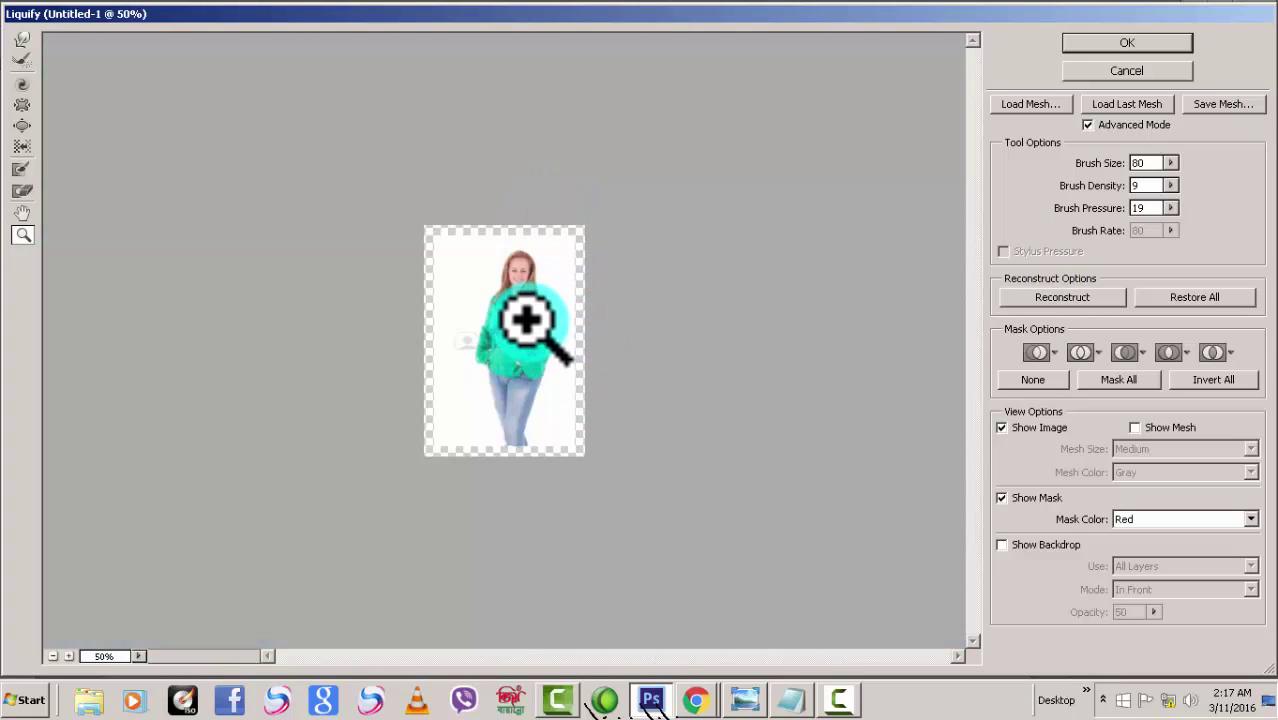
- Push in the woman's right sleeve, both hips and her left sleeve with the Forward Warp tool at brush size 80
right_click(527, 318)
left_click(588, 285)
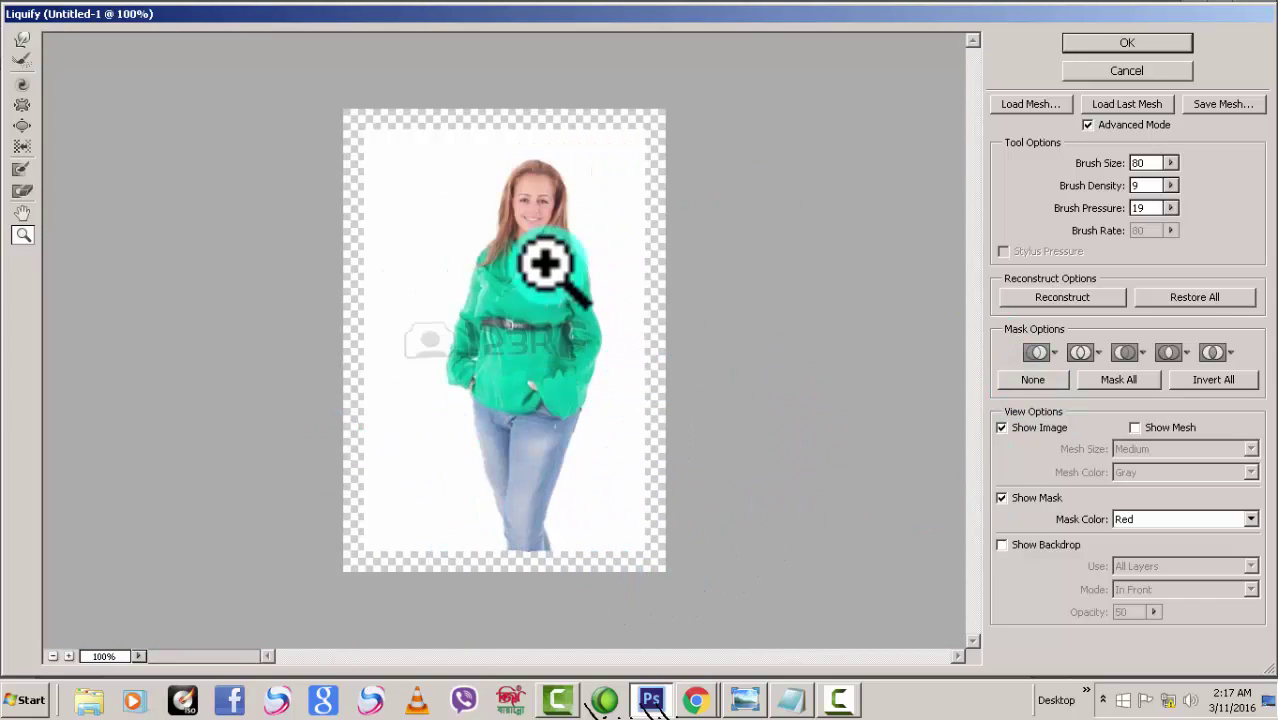
left_click(22, 40)
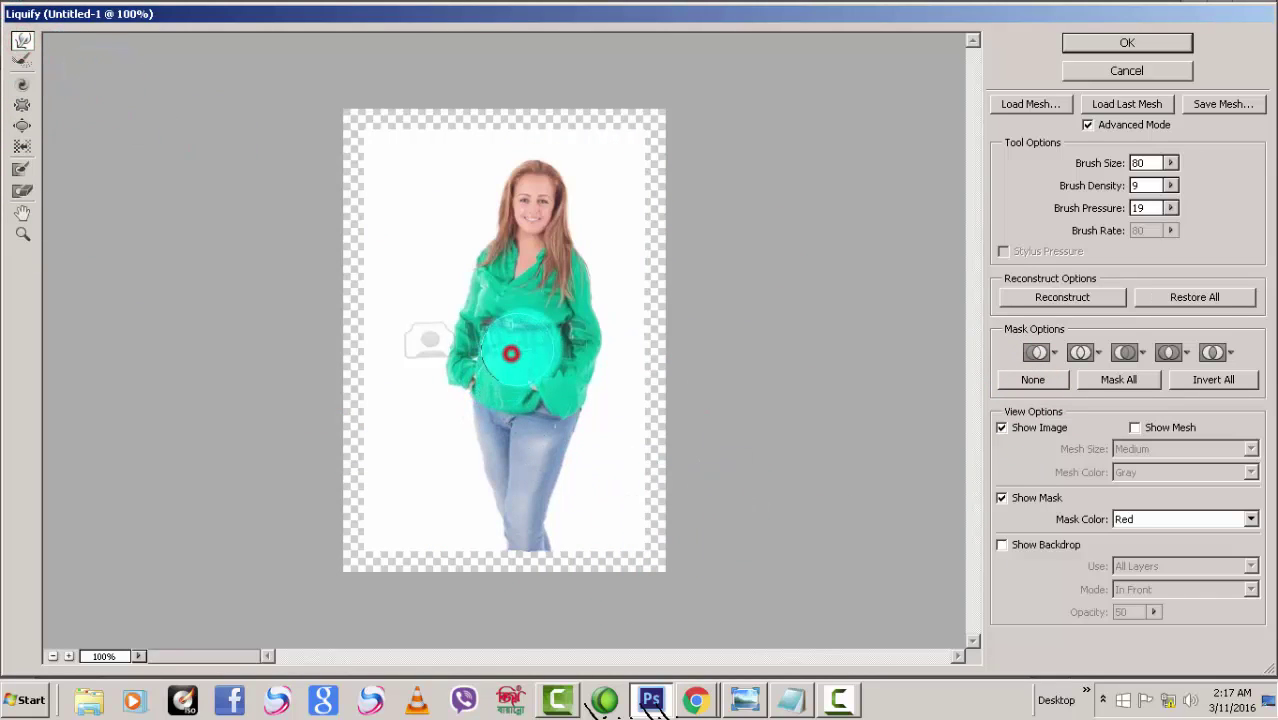
left_click_drag(455, 352, 453, 321)
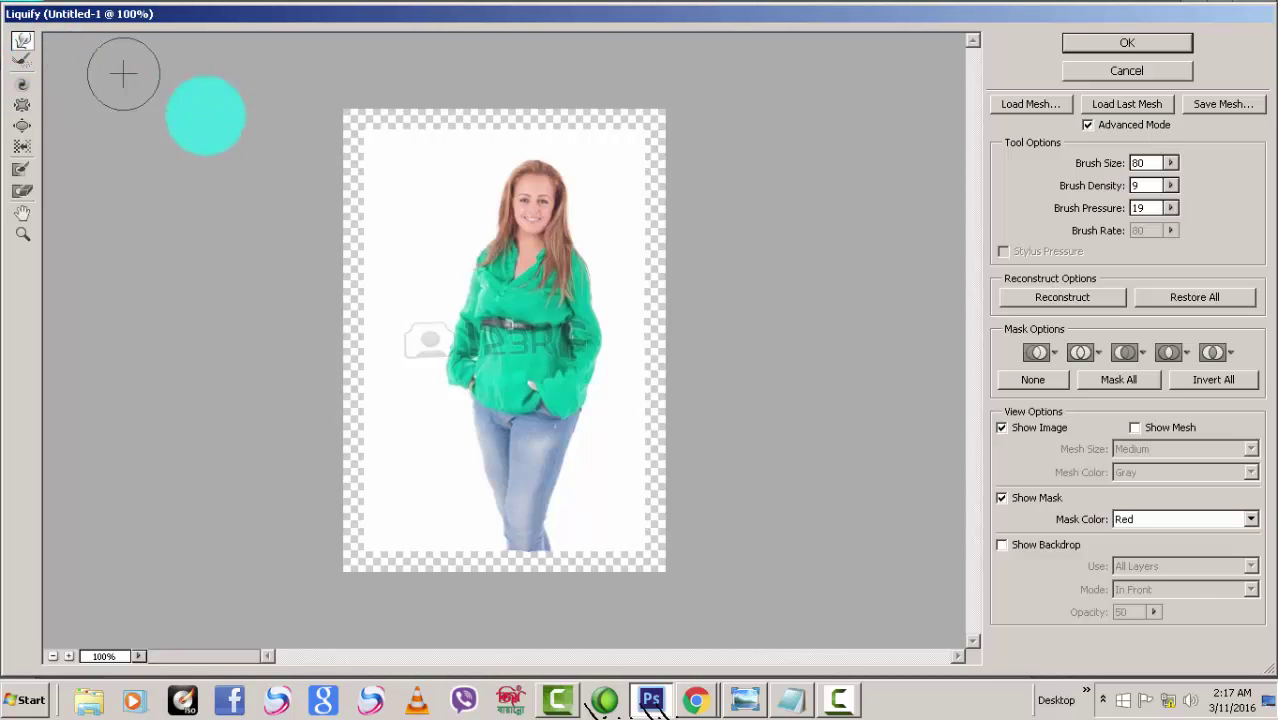
mouse_move(552, 424)
left_mouse_down()
mouse_move(579, 446)
mouse_move(566, 471)
mouse_move(566, 428)
mouse_move(579, 430)
mouse_move(553, 508)
mouse_move(585, 451)
left_mouse_up()
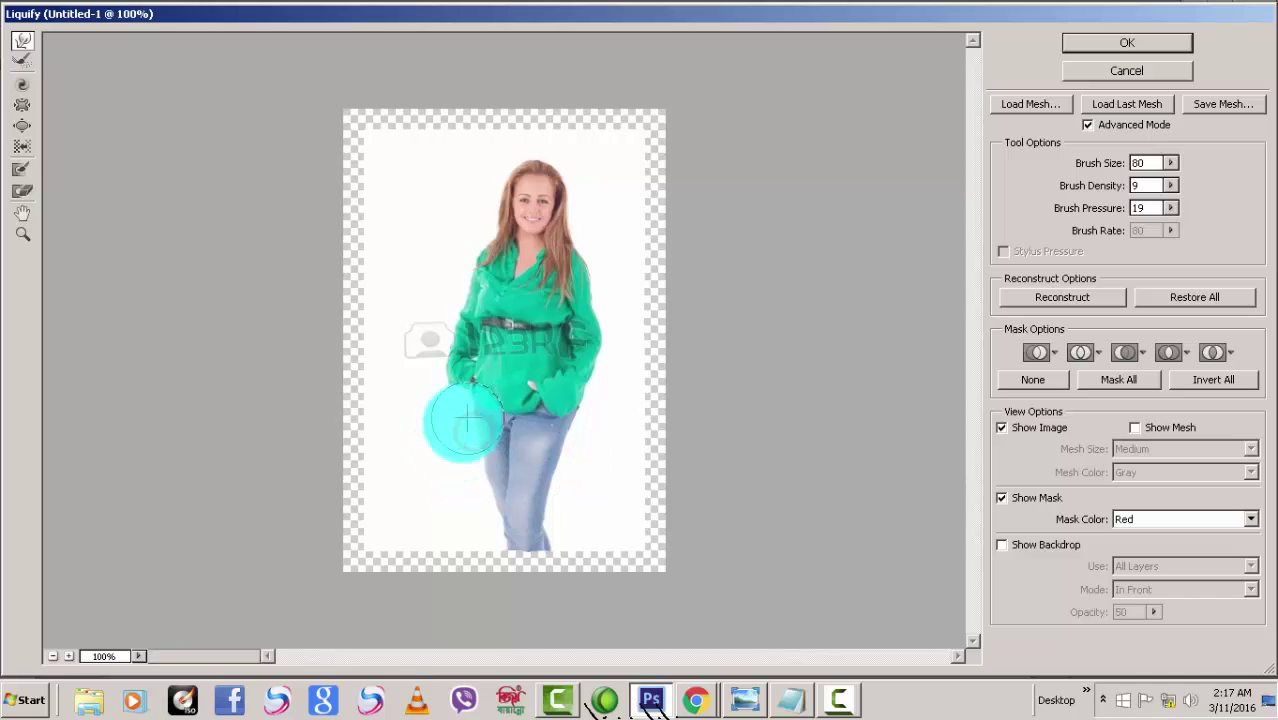
mouse_move(465, 428)
left_mouse_down()
mouse_move(473, 469)
mouse_move(461, 476)
mouse_move(498, 486)
mouse_move(474, 478)
mouse_move(512, 532)
mouse_move(497, 533)
mouse_move(485, 527)
mouse_move(525, 482)
mouse_move(521, 402)
left_mouse_up()
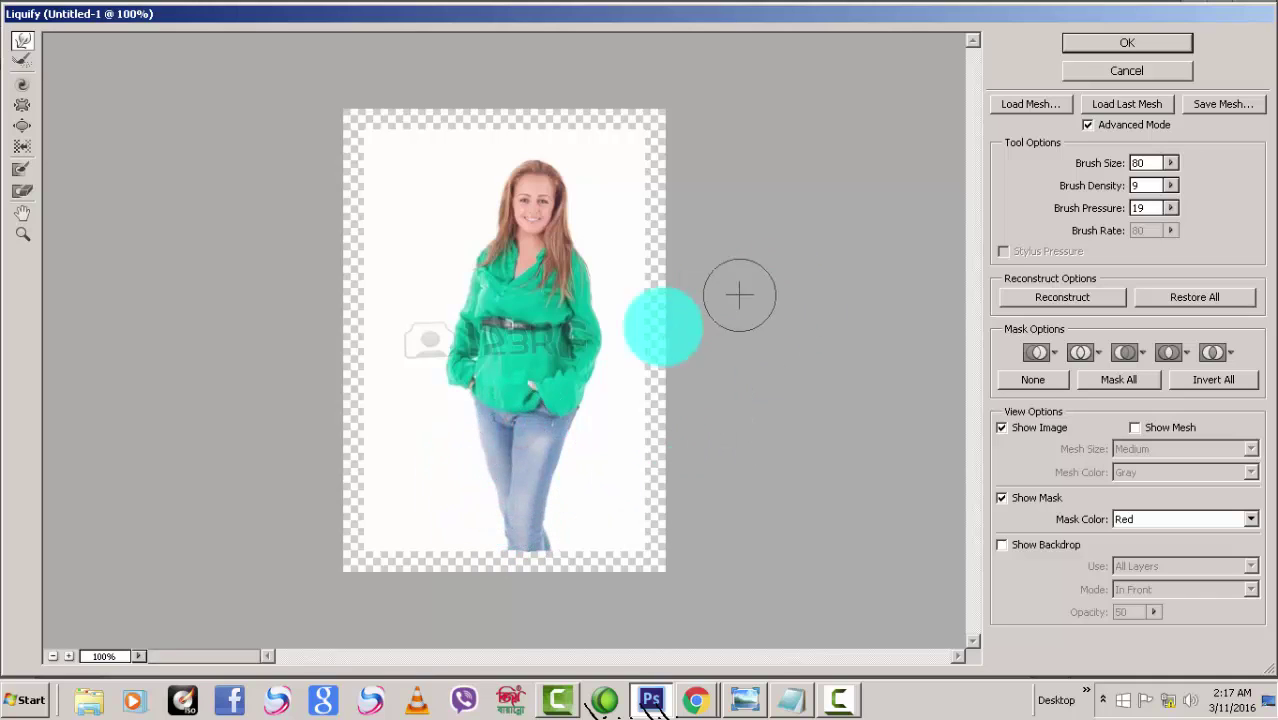
mouse_move(497, 301)
left_mouse_down()
mouse_move(485, 262)
mouse_move(609, 282)
mouse_move(585, 284)
mouse_move(571, 320)
mouse_move(610, 324)
mouse_move(609, 346)
mouse_move(594, 348)
mouse_move(612, 273)
mouse_move(590, 258)
mouse_move(597, 280)
mouse_move(618, 275)
mouse_move(595, 300)
mouse_move(615, 339)
left_mouse_up()
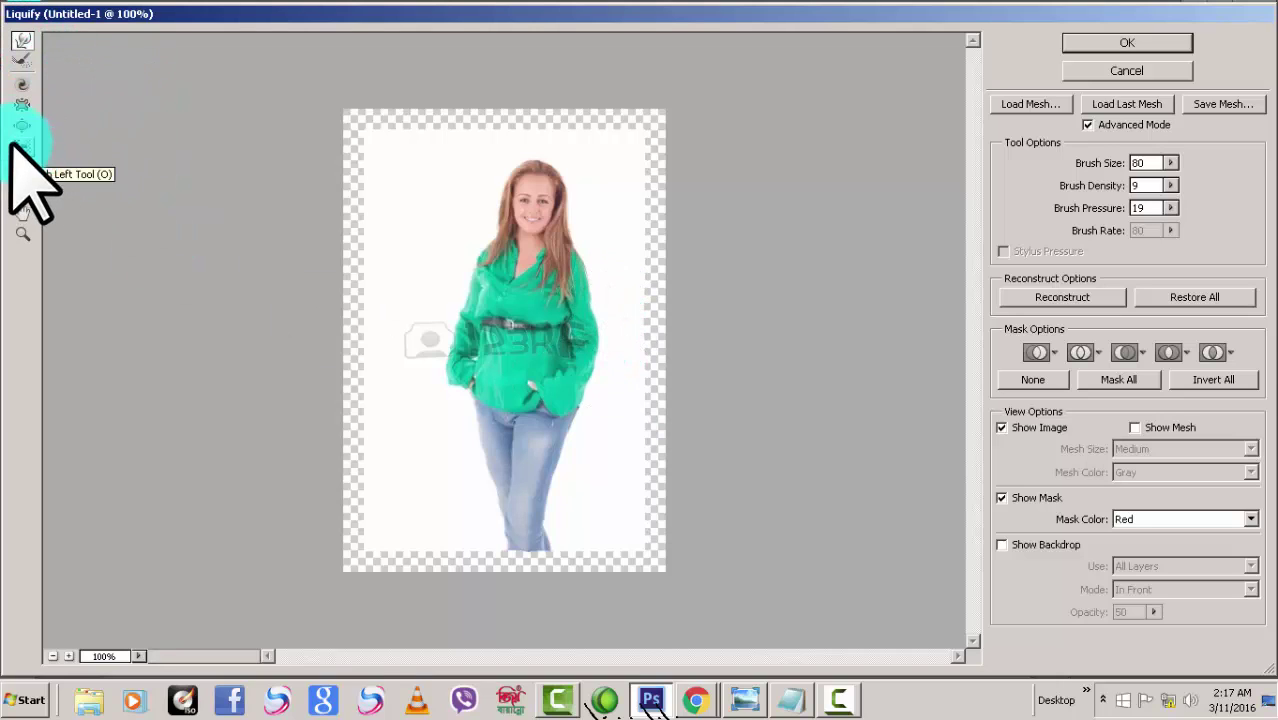
- Warp the blouse's sides, belly and lower hem inward to slim the waist and left hip further
left_click(18, 106)
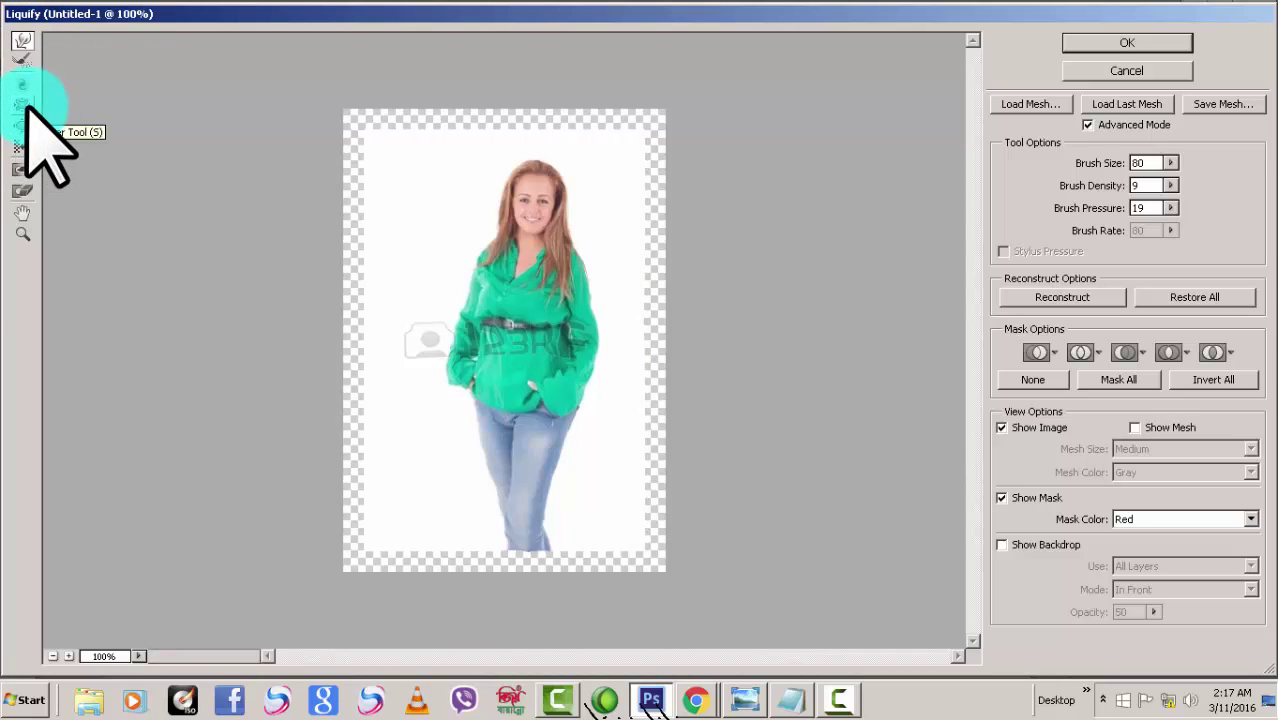
left_click(26, 124)
left_click(19, 104)
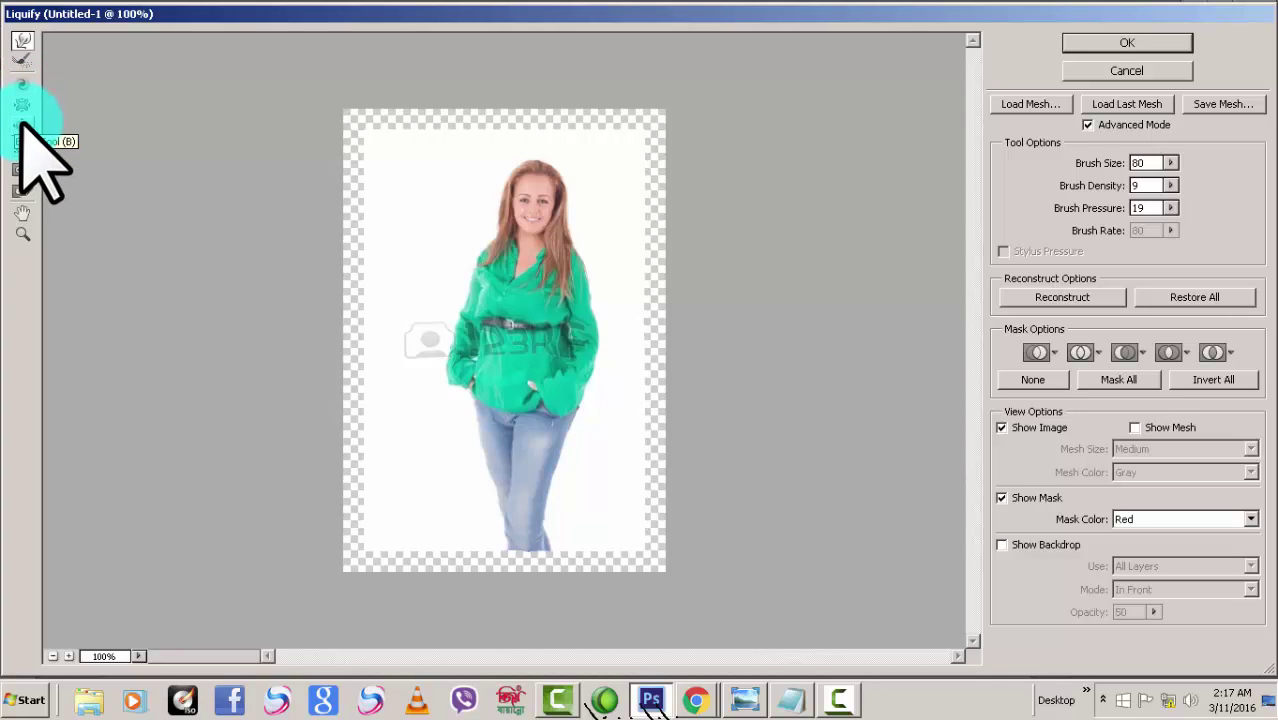
mouse_move(425, 275)
left_mouse_down()
mouse_move(715, 486)
mouse_move(599, 488)
mouse_move(583, 471)
mouse_move(599, 423)
mouse_move(589, 417)
mouse_move(608, 373)
left_mouse_up()
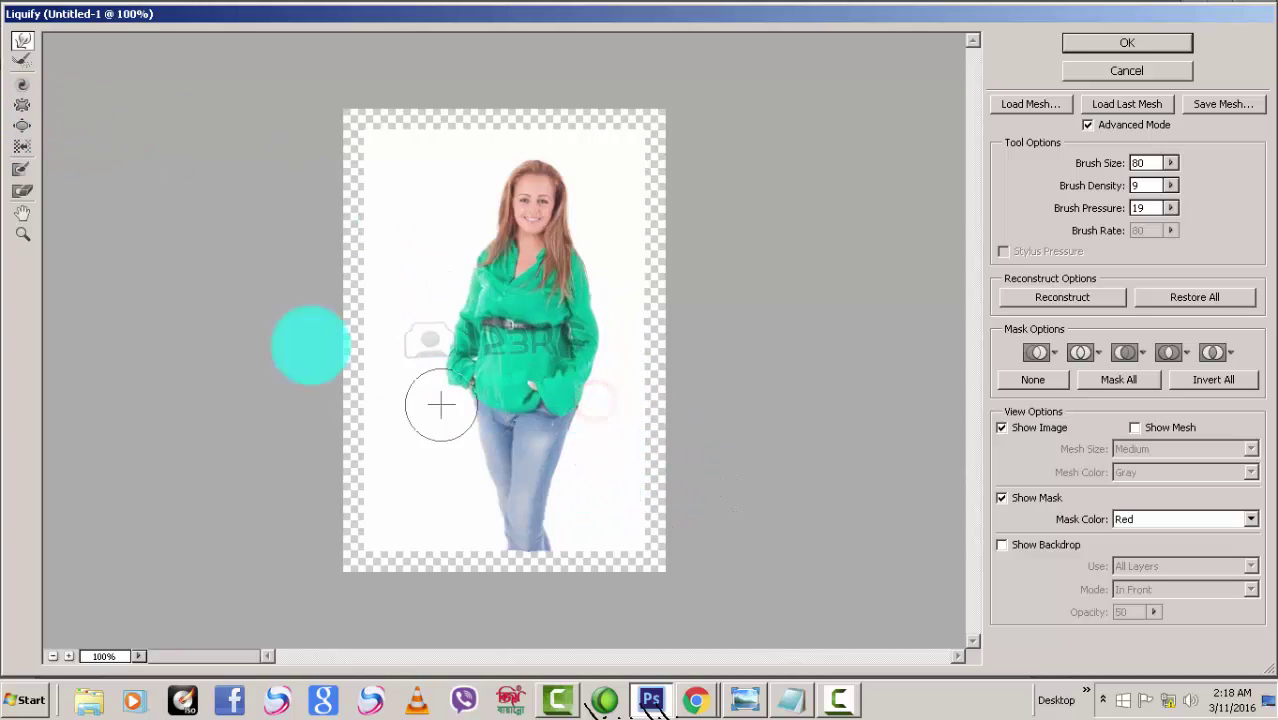
left_click(511, 338)
mouse_move(496, 336)
left_mouse_down()
mouse_move(485, 337)
mouse_move(521, 362)
mouse_move(488, 388)
mouse_move(552, 348)
mouse_move(472, 345)
left_mouse_up()
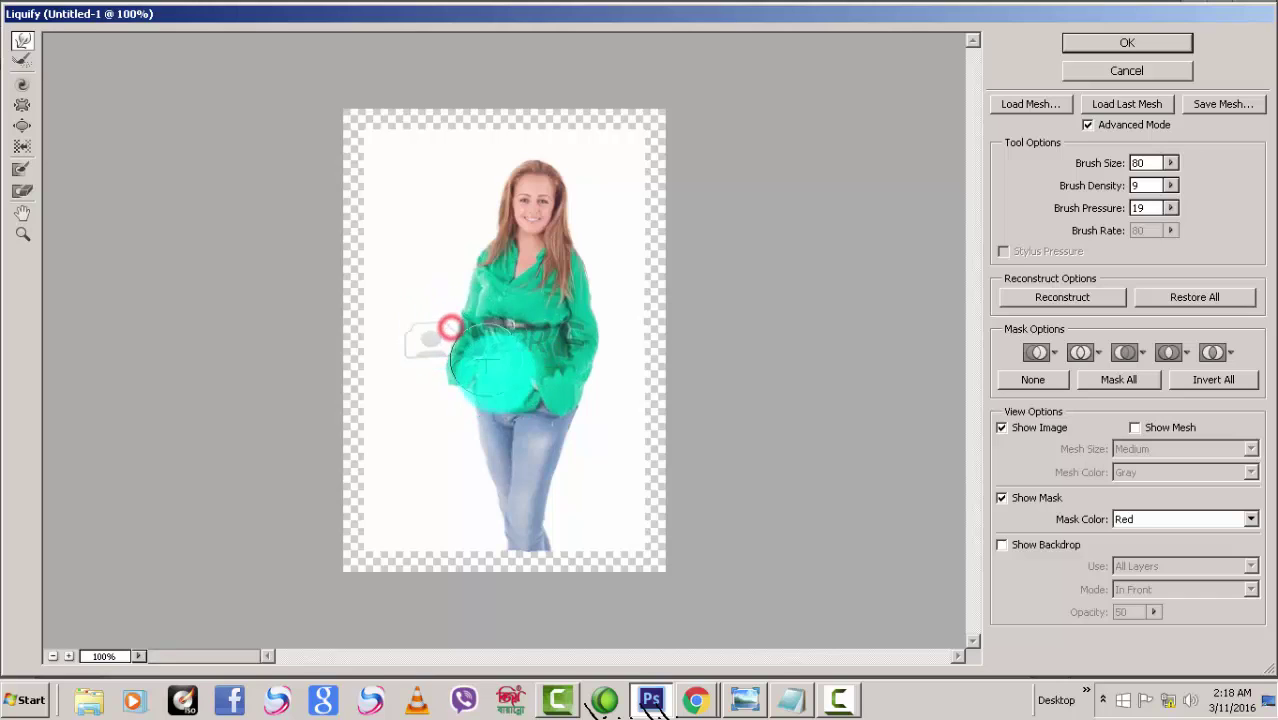
mouse_move(525, 385)
left_mouse_down()
mouse_move(519, 462)
mouse_move(602, 496)
mouse_move(563, 450)
left_mouse_up()
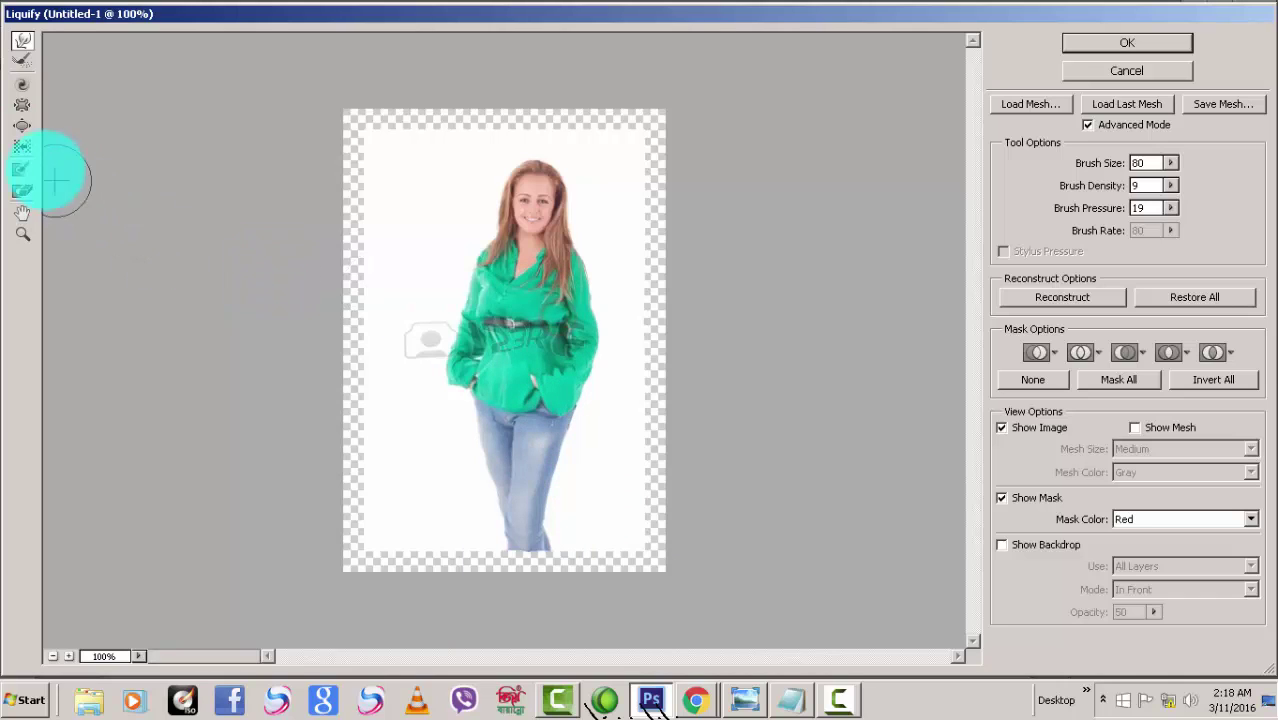
- Pucker the belly and the woman's left hip, and nudge that hip inward with the Forward Warp tool
left_click(24, 105)
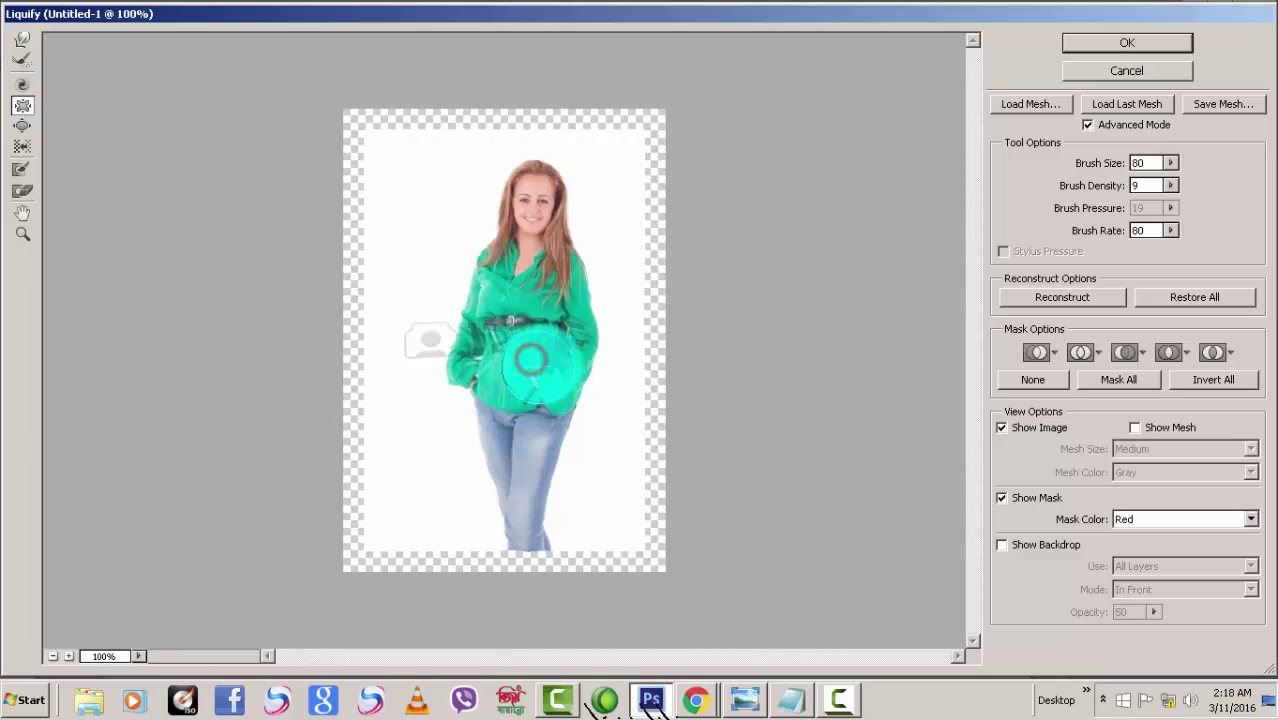
mouse_move(548, 355)
left_mouse_down()
mouse_move(494, 392)
mouse_move(557, 345)
mouse_move(542, 328)
mouse_move(565, 442)
left_mouse_up()
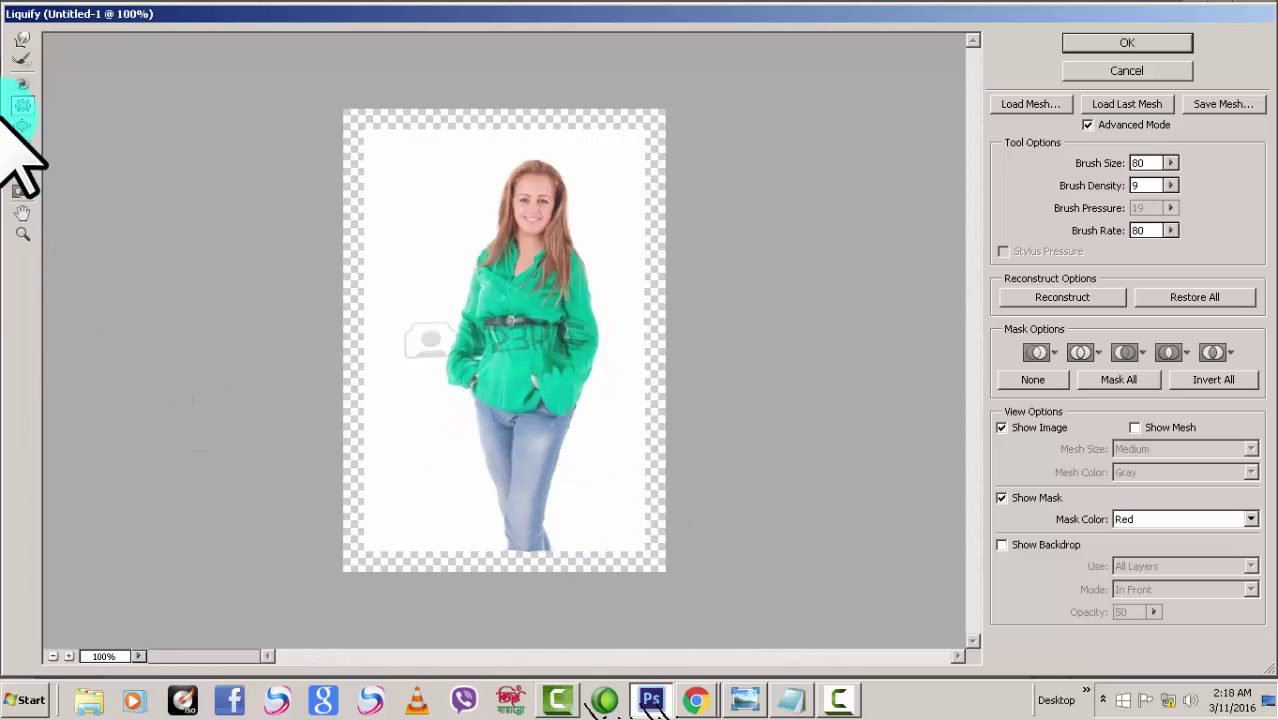
left_click(50, 68)
left_click(22, 41)
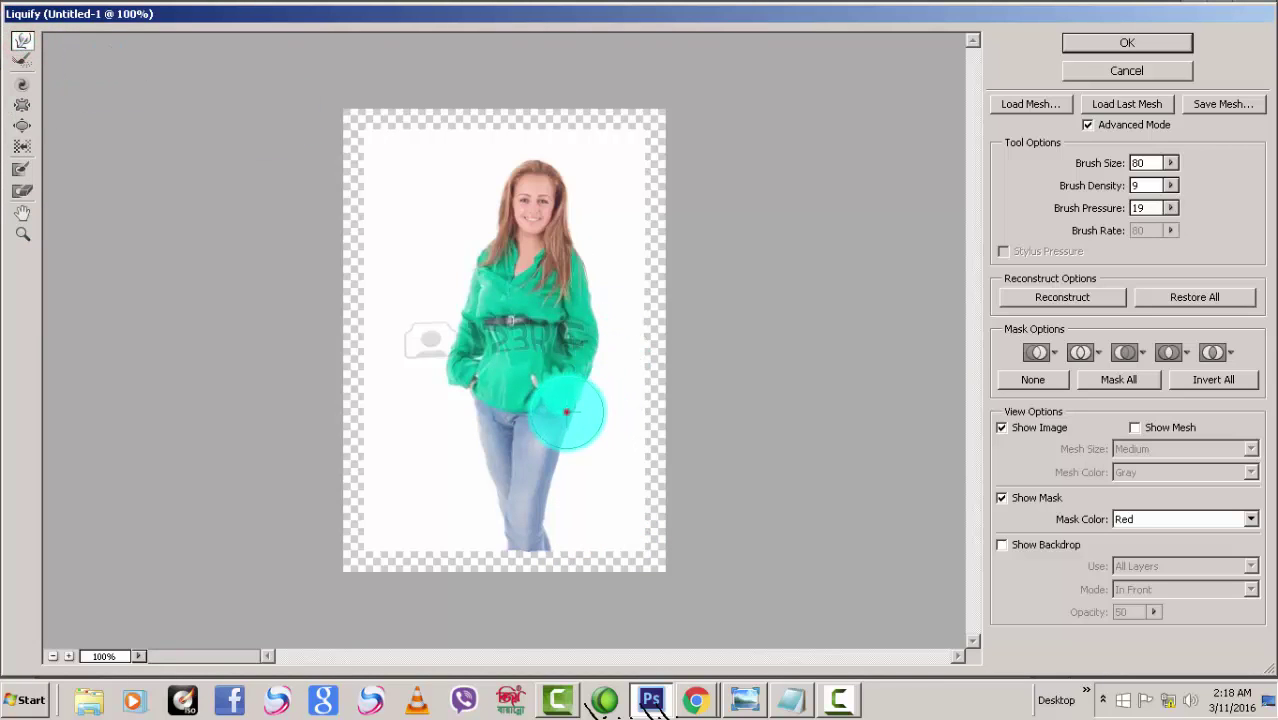
left_click_drag(565, 415, 551, 434)
- Pucker the lower blouse, waist and chest with brush size 80 and rate 80 to tighten the torso
left_click(22, 105)
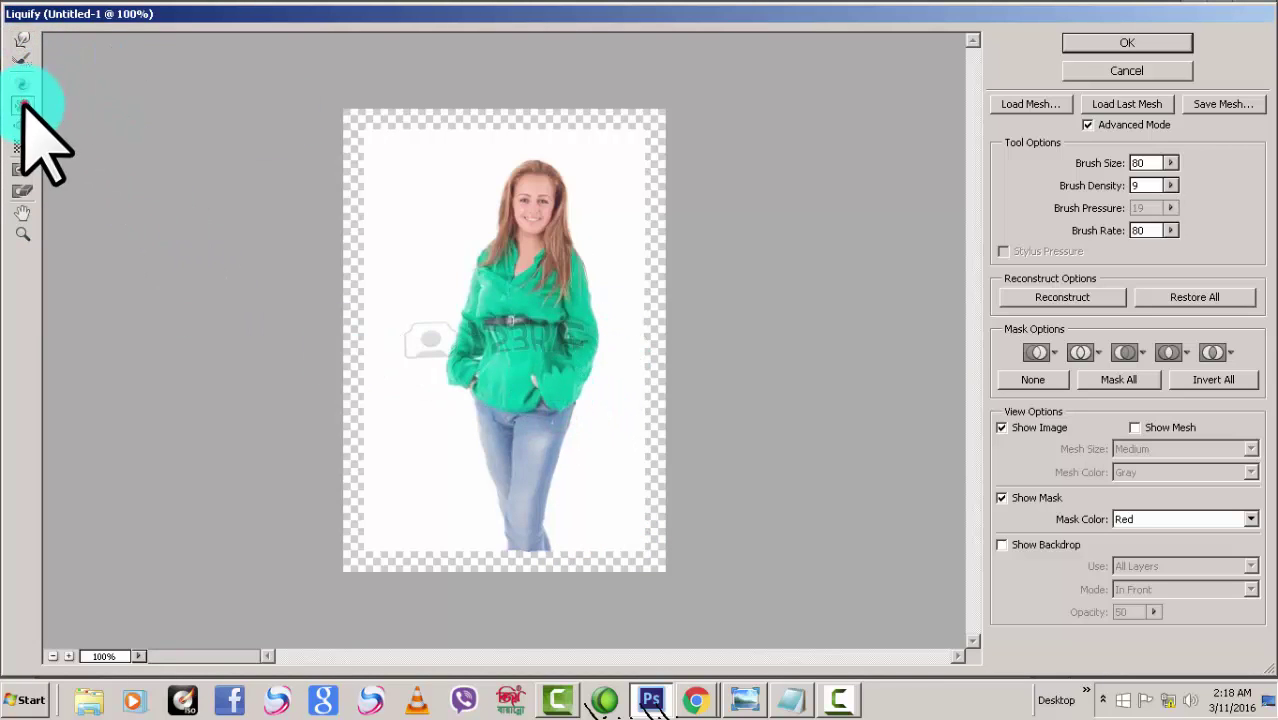
left_click_drag(515, 385, 483, 330)
left_click(562, 400)
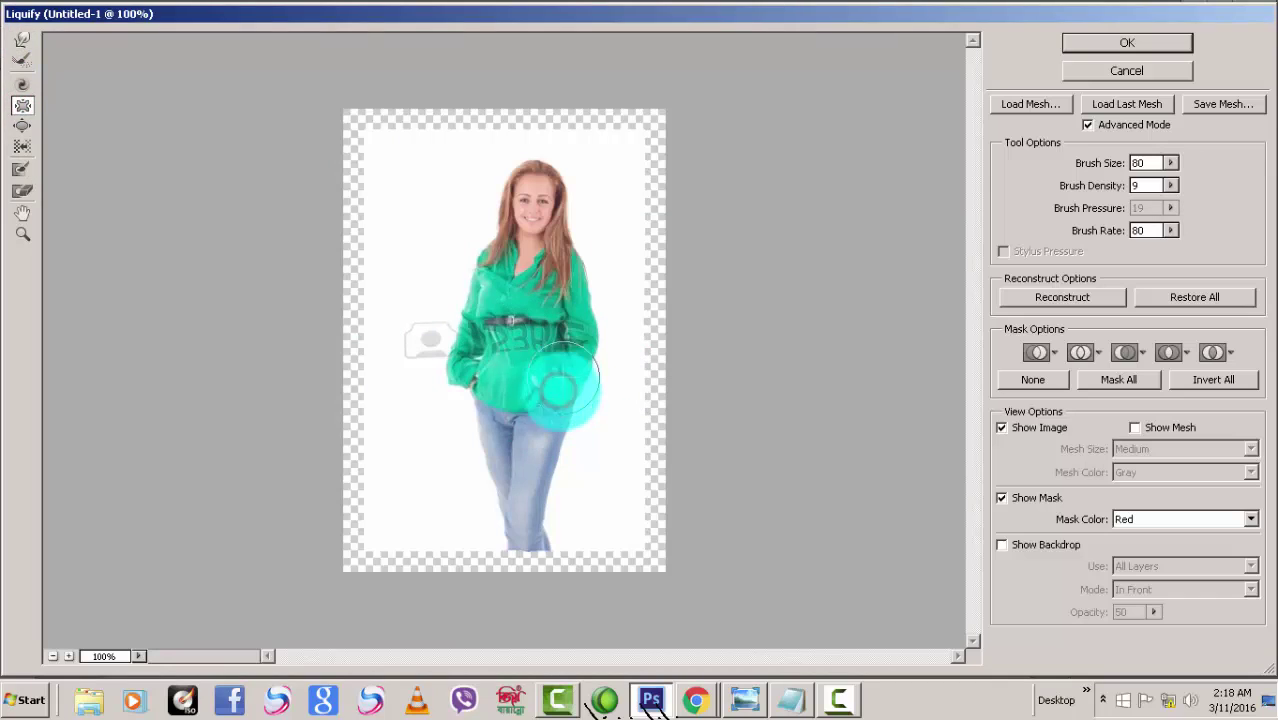
left_click_drag(560, 390, 503, 399)
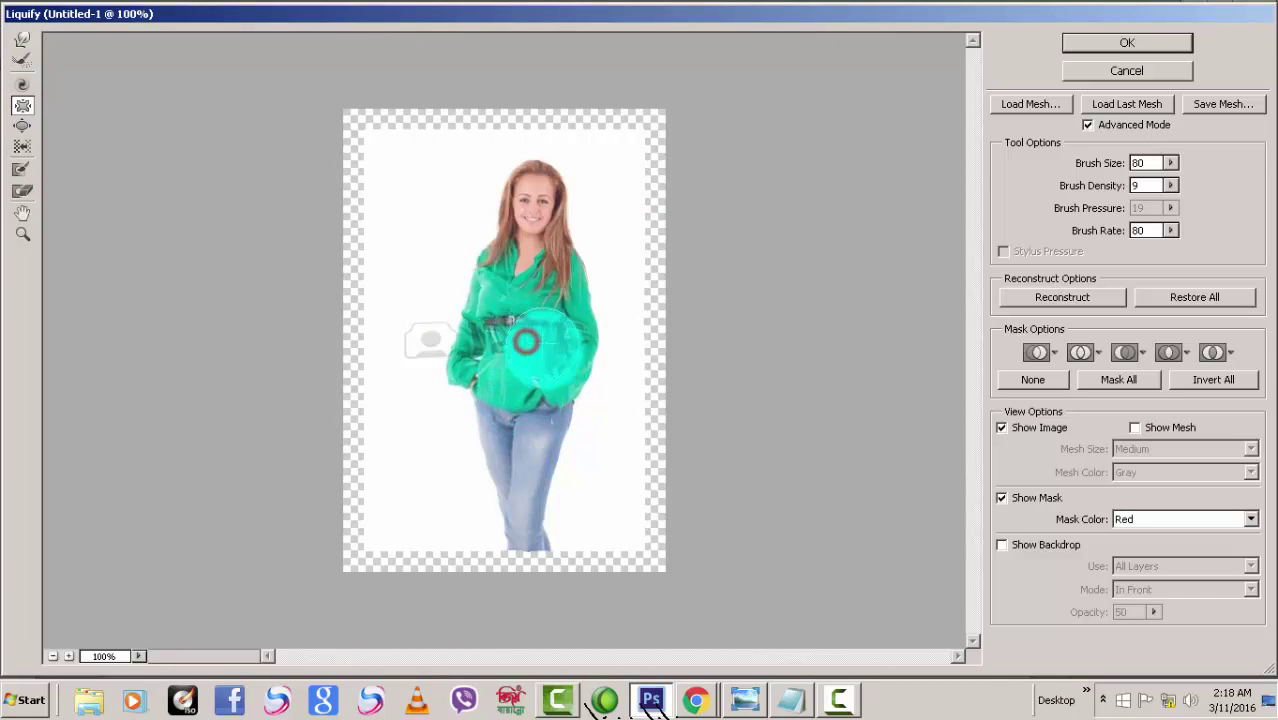
mouse_move(545, 345)
left_mouse_down()
mouse_move(452, 328)
mouse_move(507, 285)
mouse_move(484, 275)
mouse_move(512, 263)
mouse_move(531, 295)
left_mouse_up()
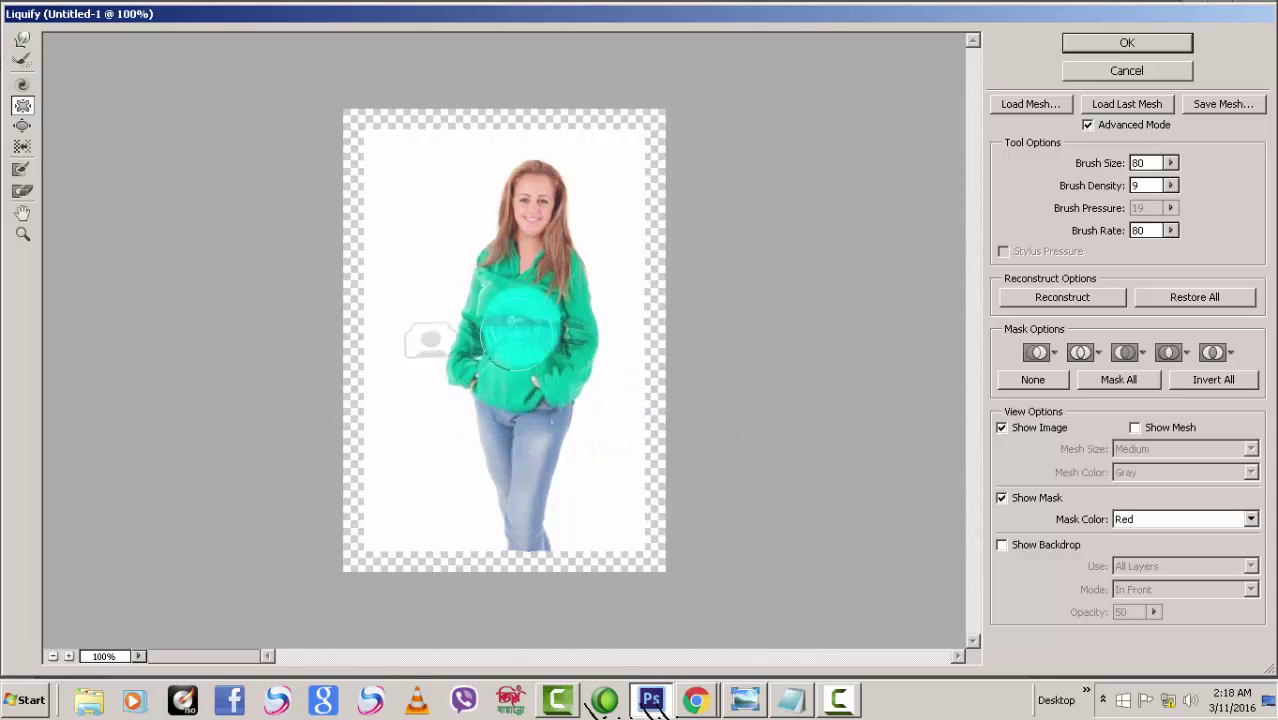
mouse_move(487, 302)
left_mouse_down()
mouse_move(566, 326)
mouse_move(538, 310)
mouse_move(549, 328)
mouse_move(548, 311)
mouse_move(521, 352)
mouse_move(568, 334)
mouse_move(583, 301)
mouse_move(573, 287)
mouse_move(584, 337)
mouse_move(583, 313)
mouse_move(602, 337)
mouse_move(565, 394)
mouse_move(499, 348)
left_mouse_up()
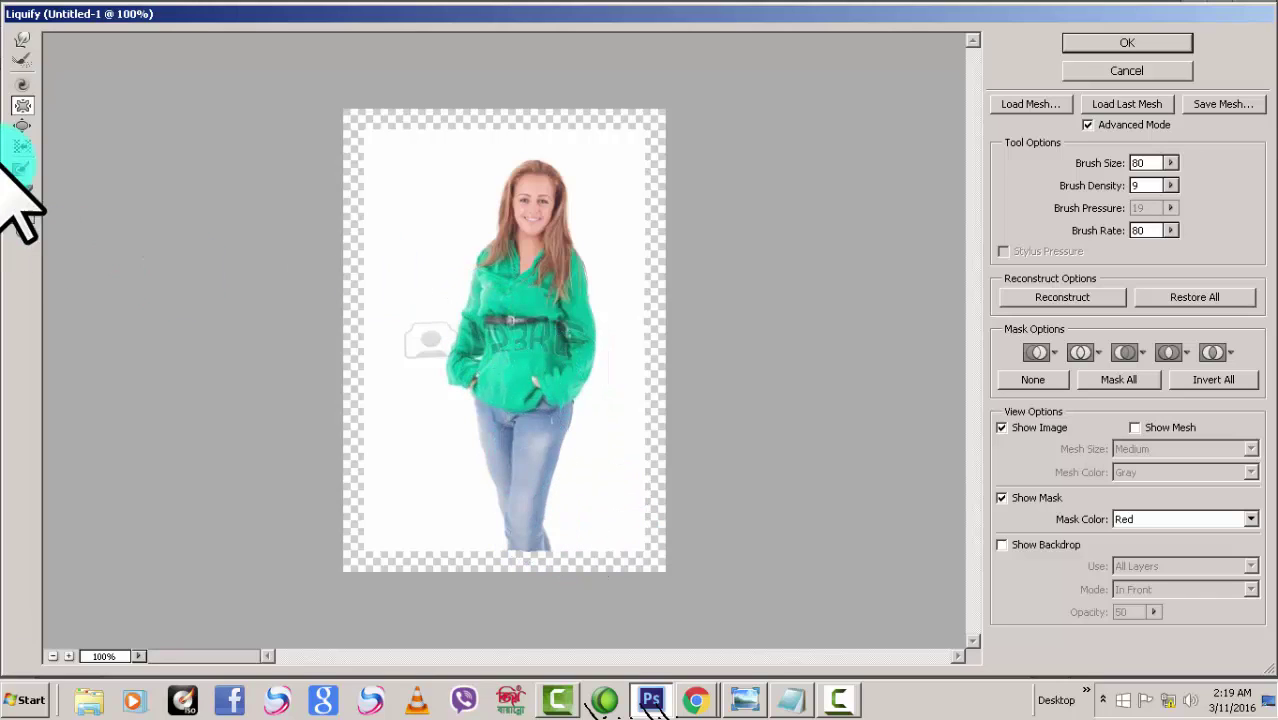
- Apply the Liquify changes to Layer 7 copy and make the original Layer 7 visible beneath it
left_click(22, 41)
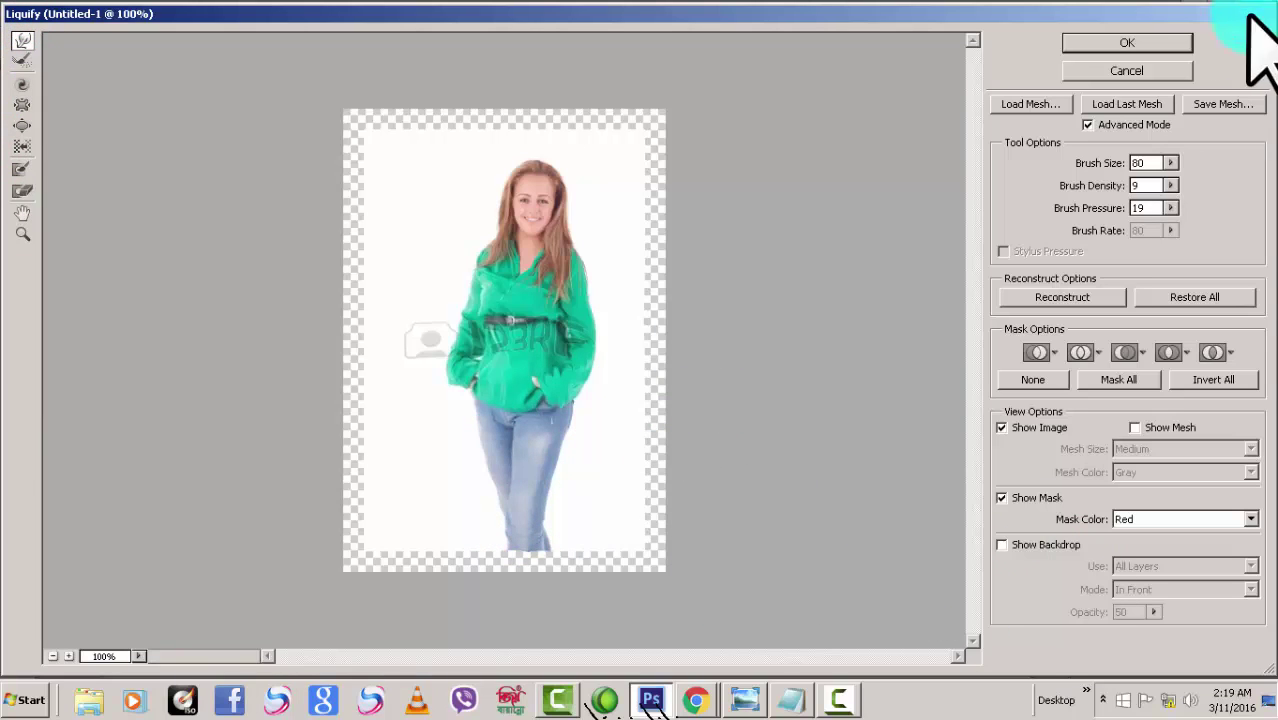
left_click(1127, 42)
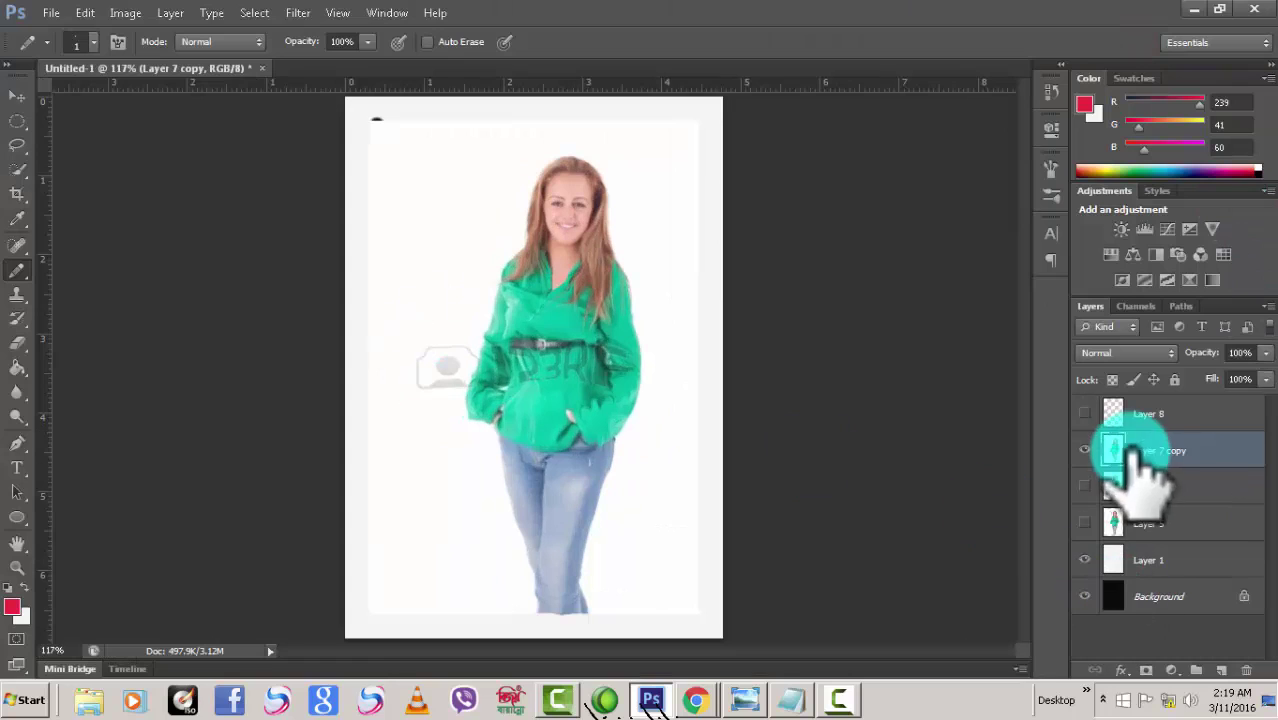
left_click(1084, 487)
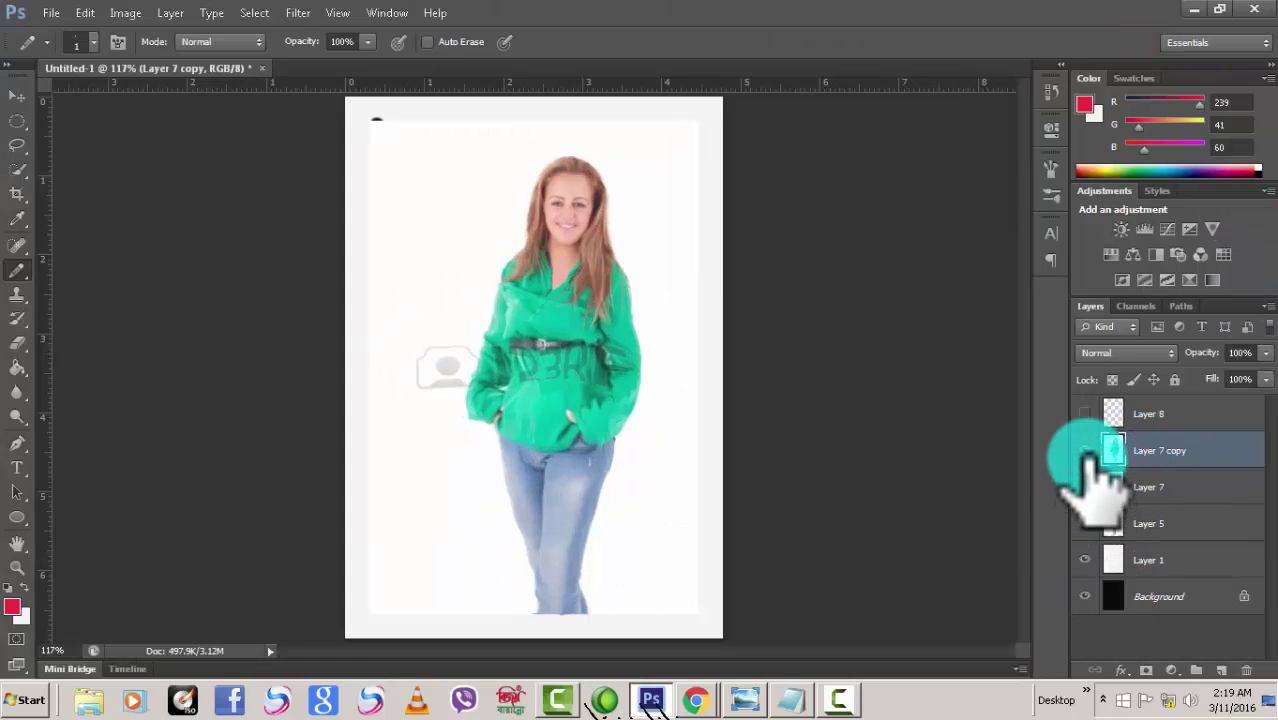
- Toggle the visibility of Layer 7 copy repeatedly to compare the slimmed figure with the original
left_click(1085, 451)
left_click(1085, 451)
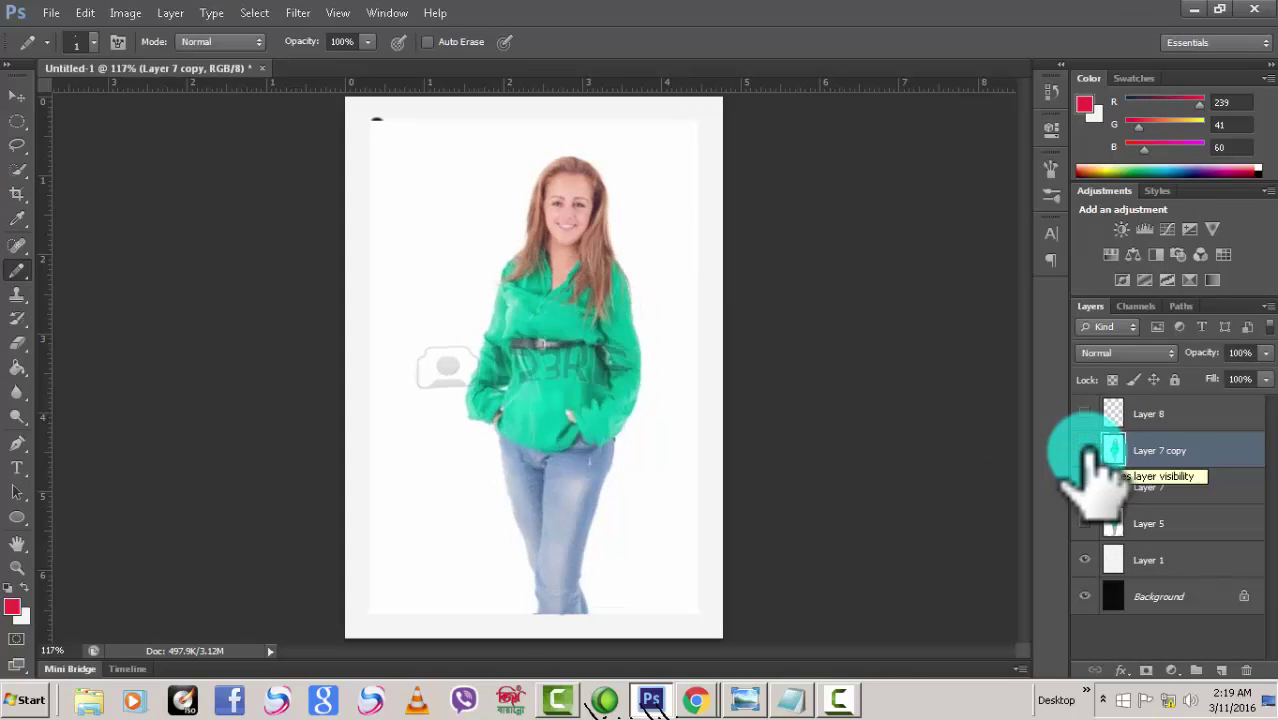
left_click(1085, 451)
left_click(1085, 451)
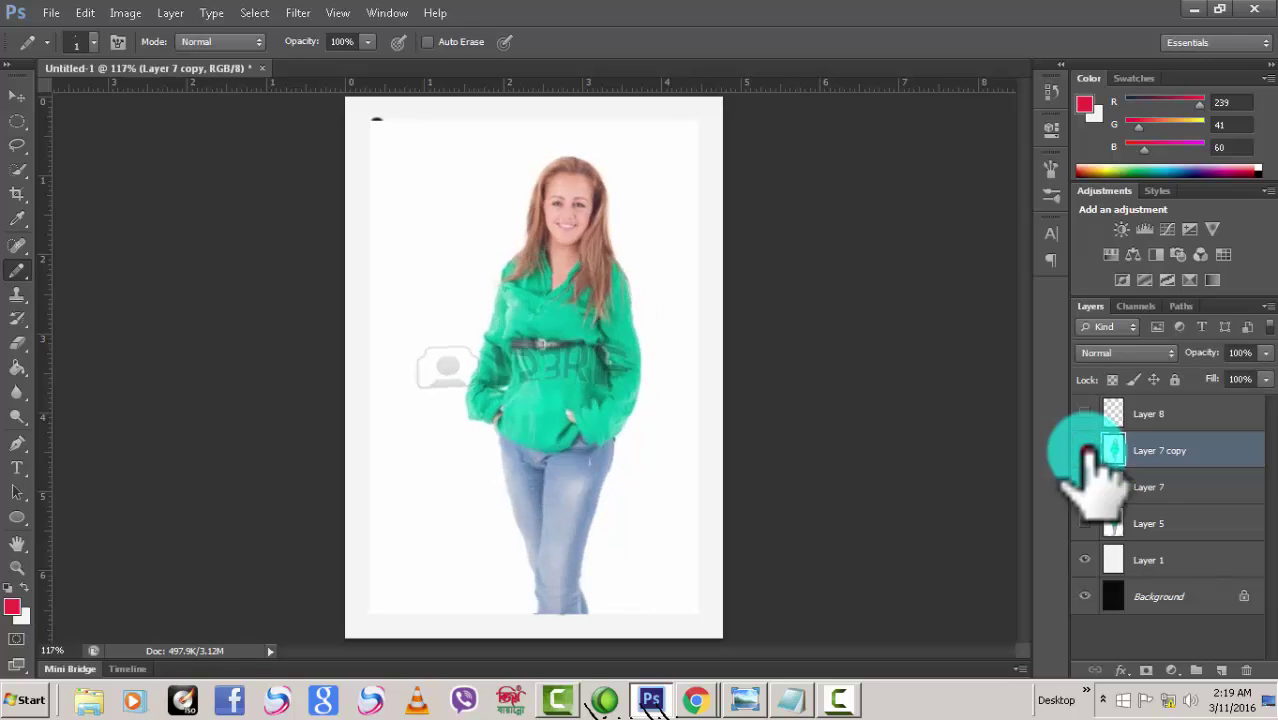
left_click(1085, 451)
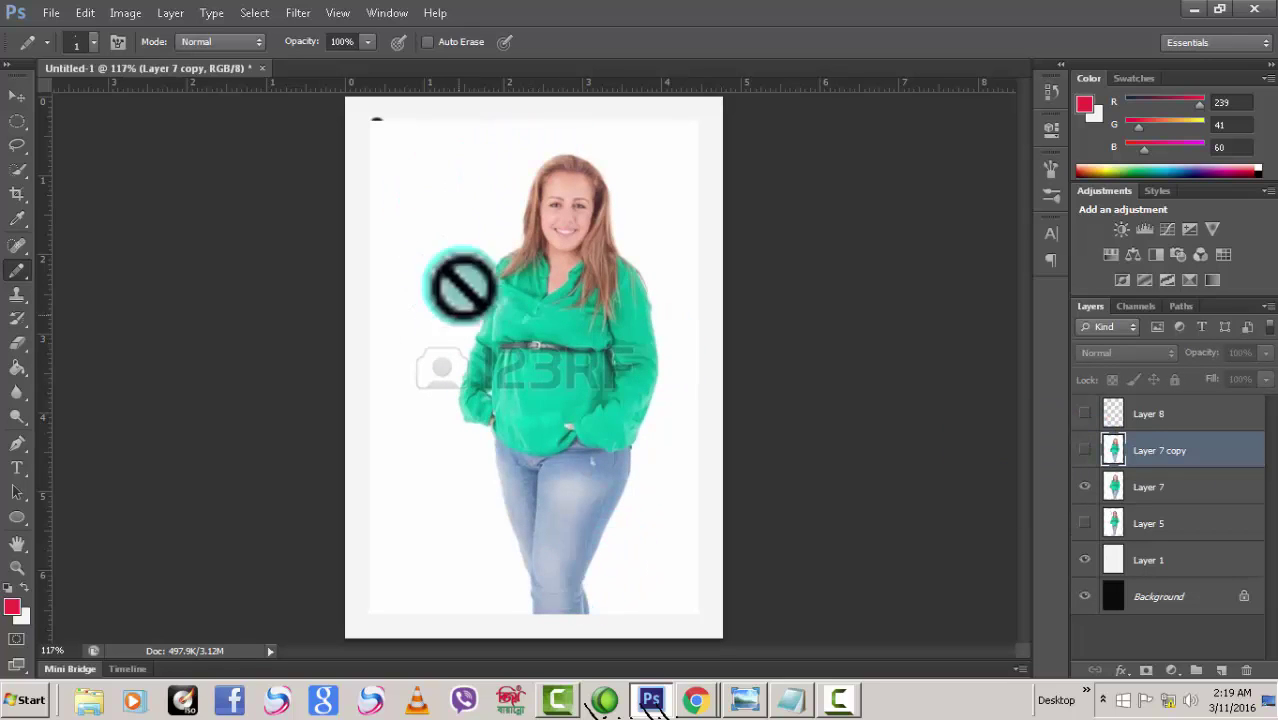
left_click(1085, 451)
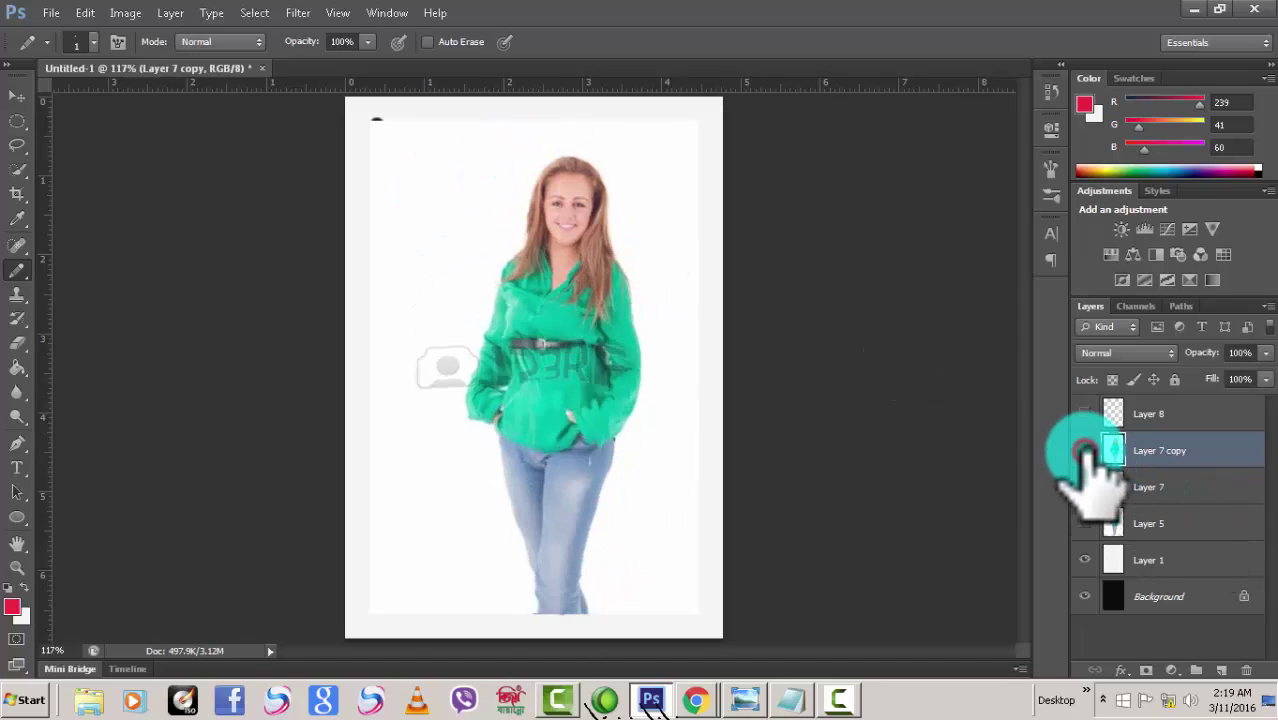
left_click(1133, 457)
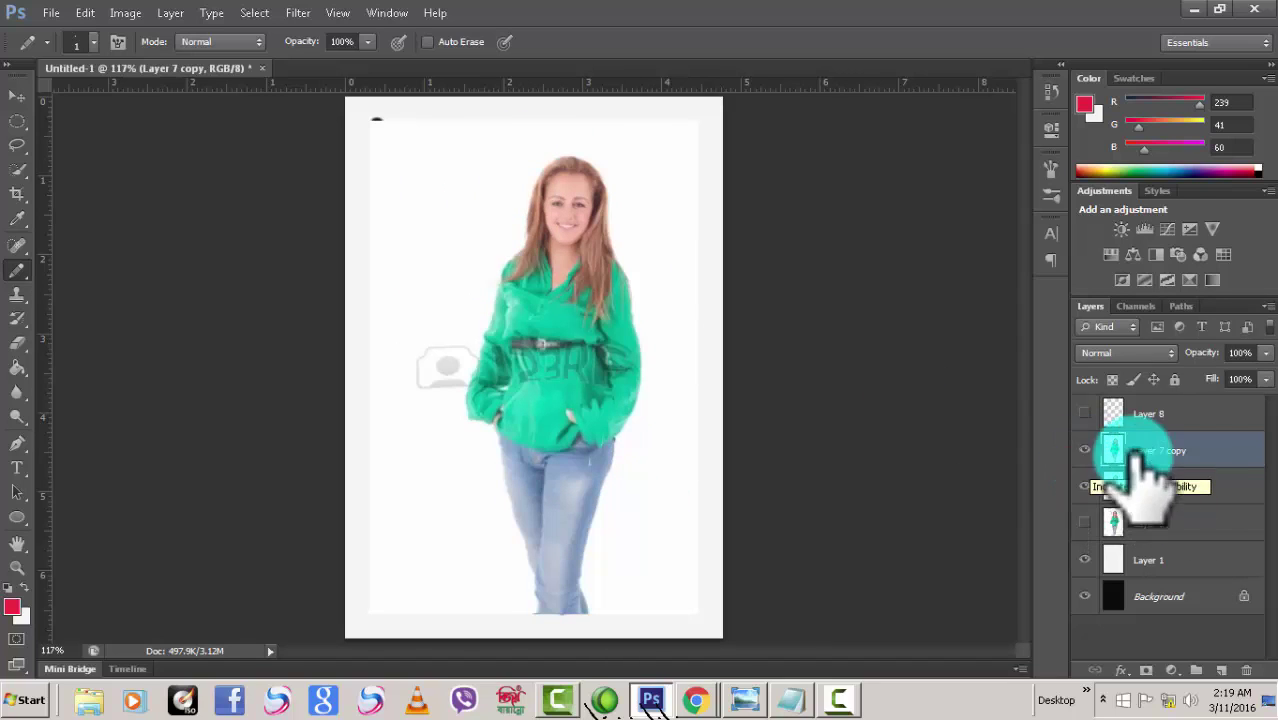
left_click(592, 146)
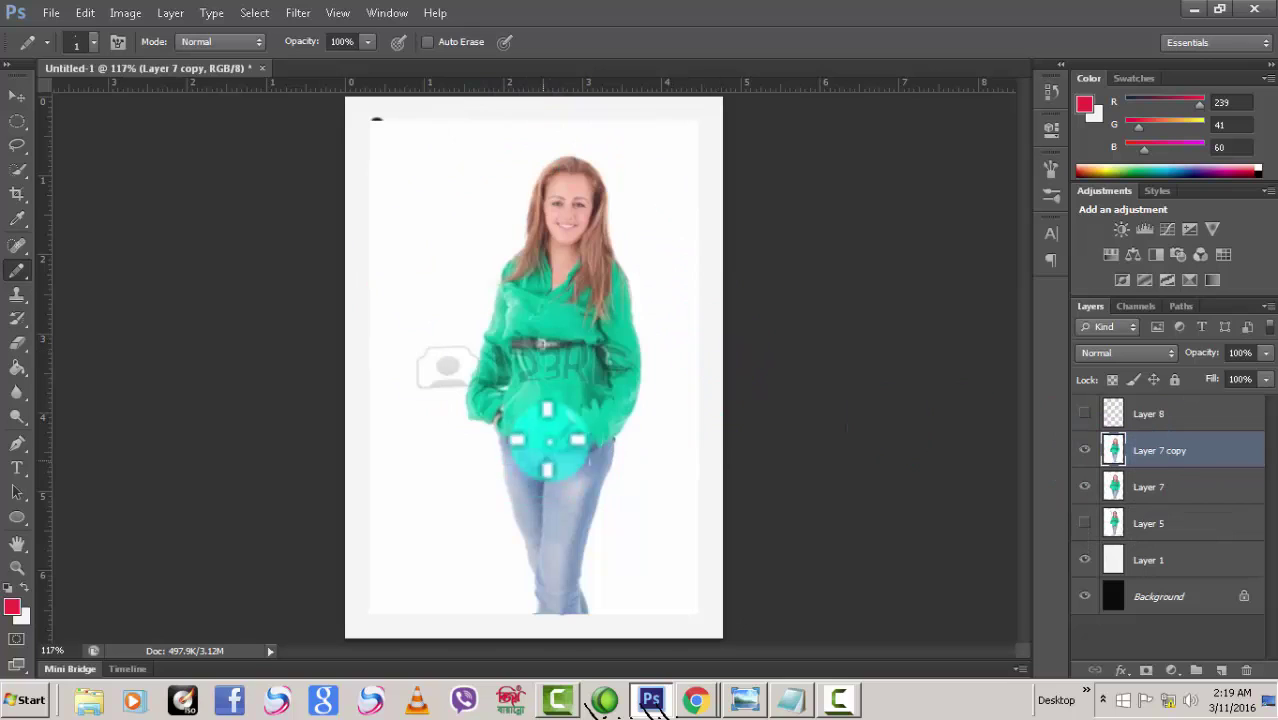
left_click(1085, 451)
left_click(1085, 451)
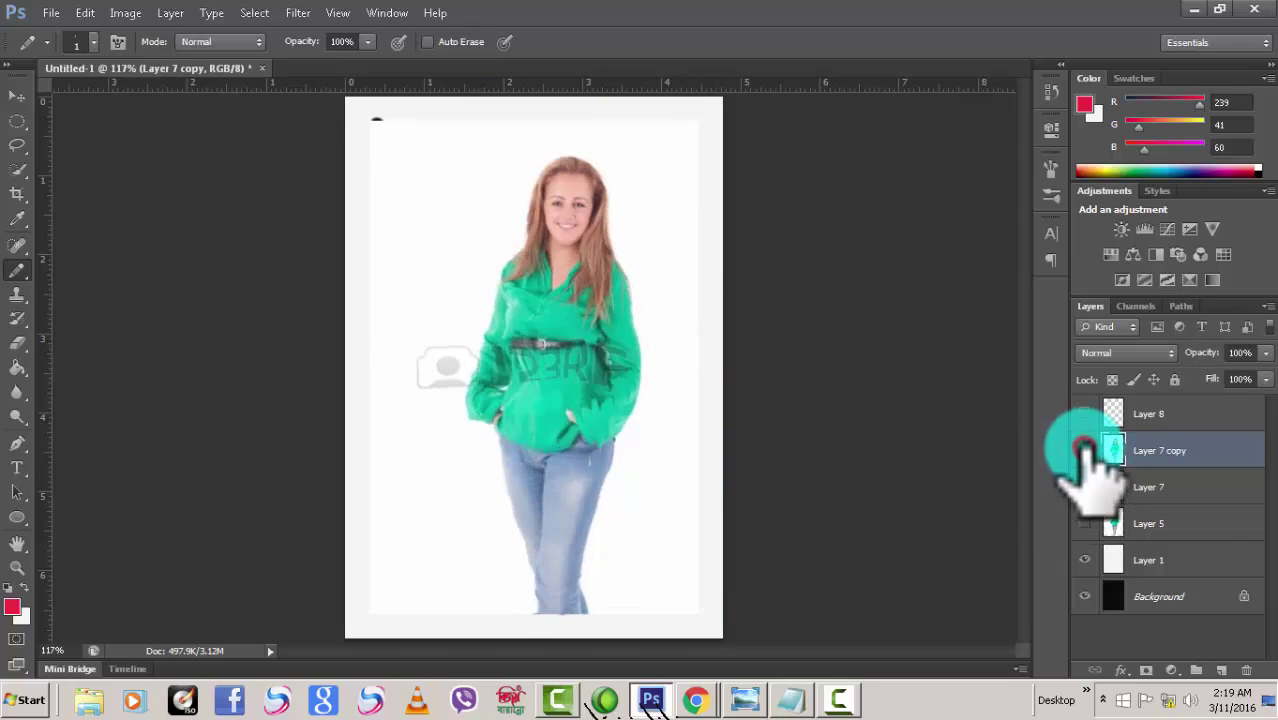
left_click(1085, 515)
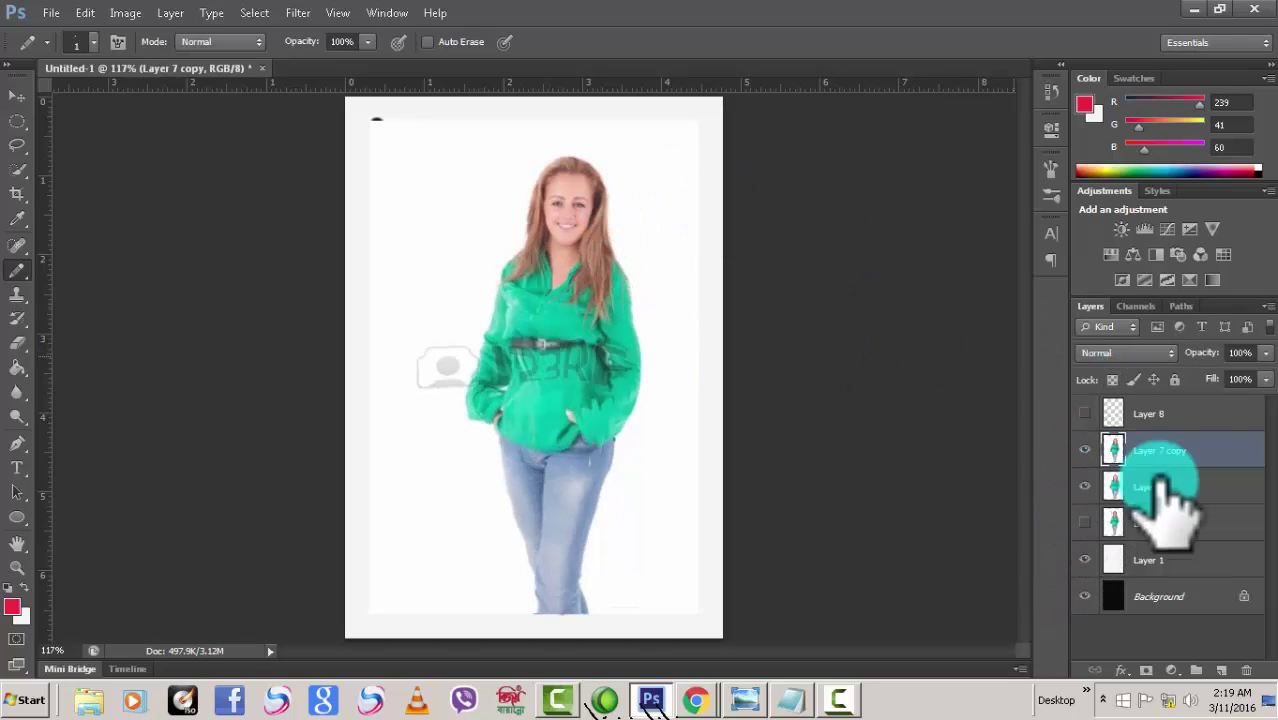